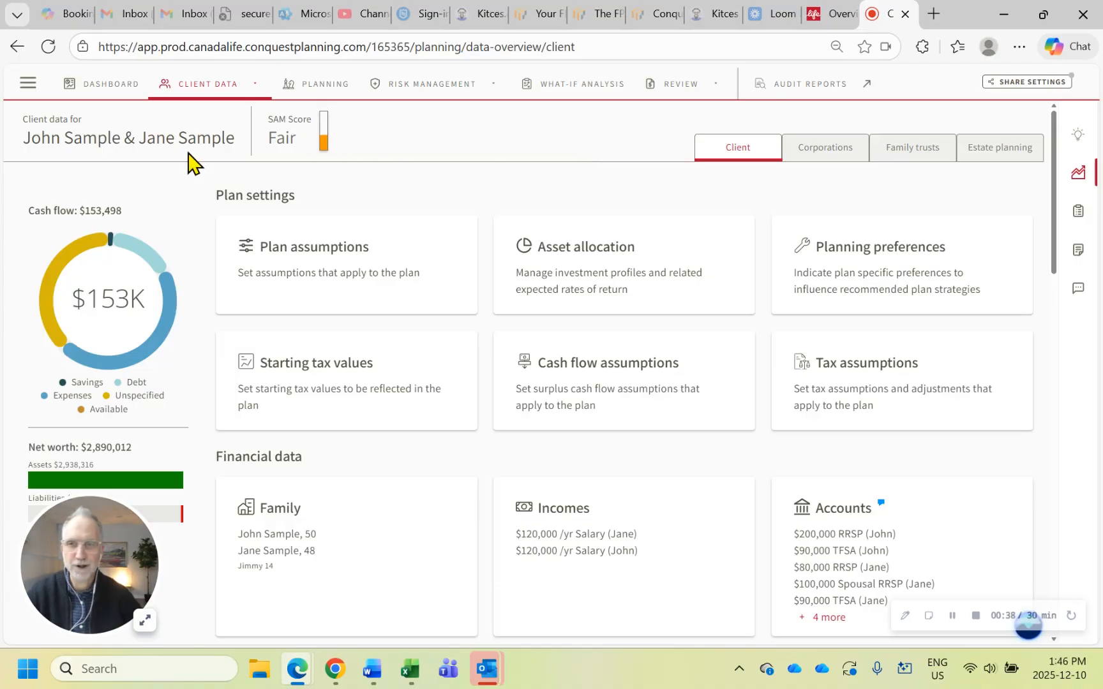
# Open the Knowledge base's What's new section and read the Release 11 - 2025 notes through the insight feature enhancements
pyautogui.click(28, 83)
pyautogui.click(83, 195)
pyautogui.moveTo(100, 228)
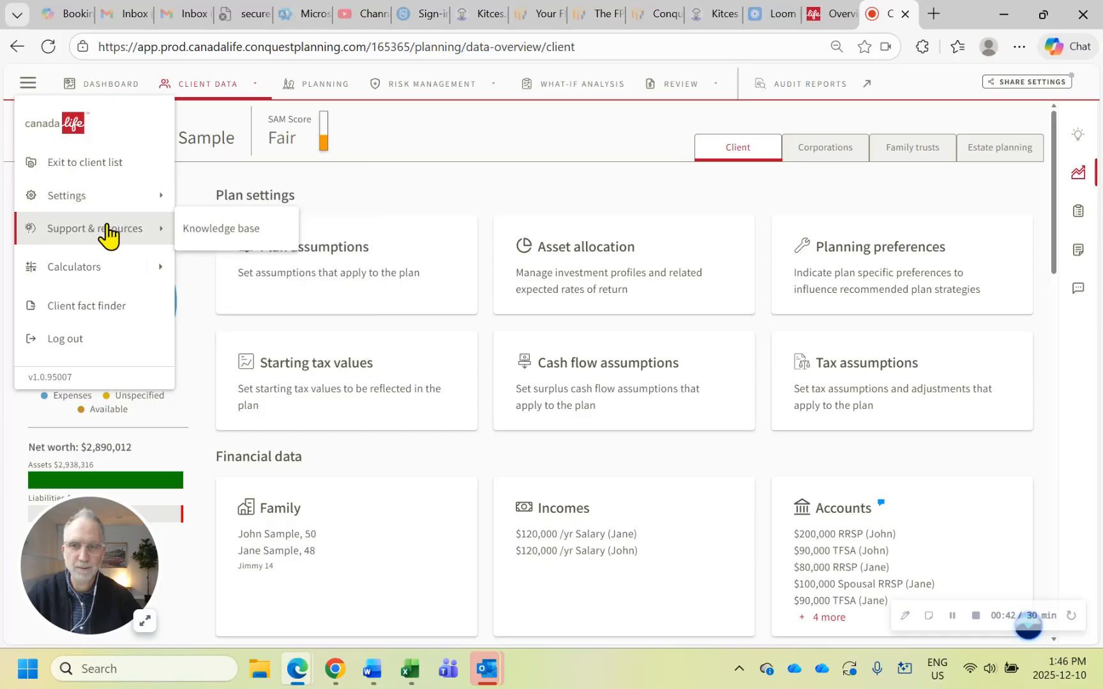
pyautogui.click(220, 231)
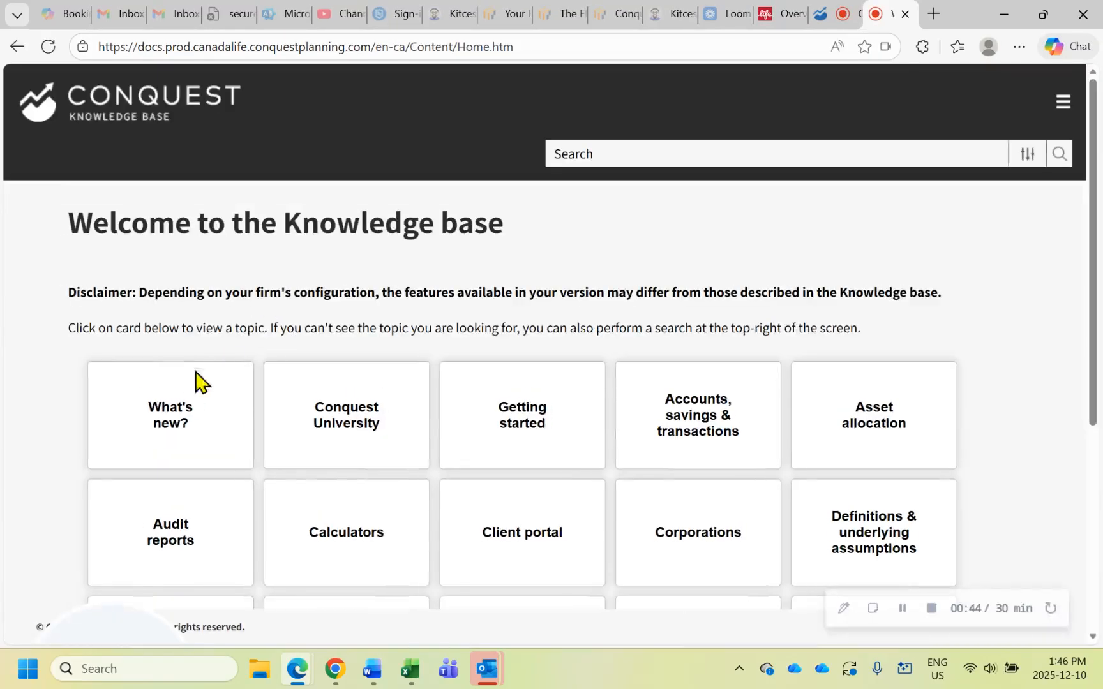
pyautogui.click(171, 424)
pyautogui.click(196, 385)
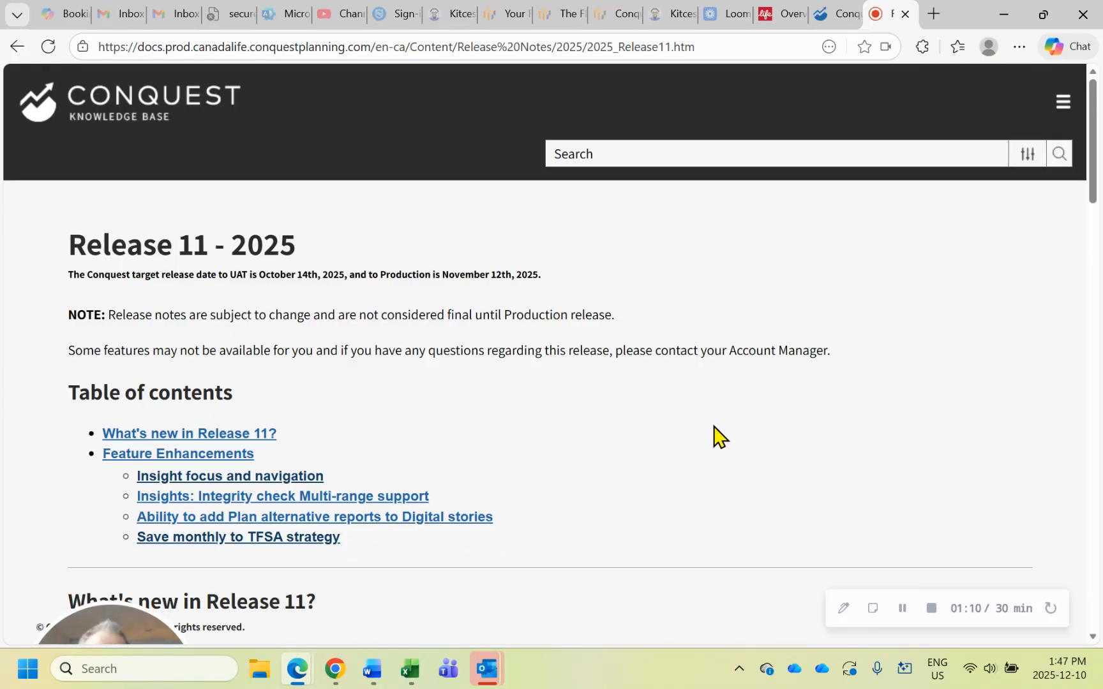
pyautogui.scroll(-10, 708, 422)
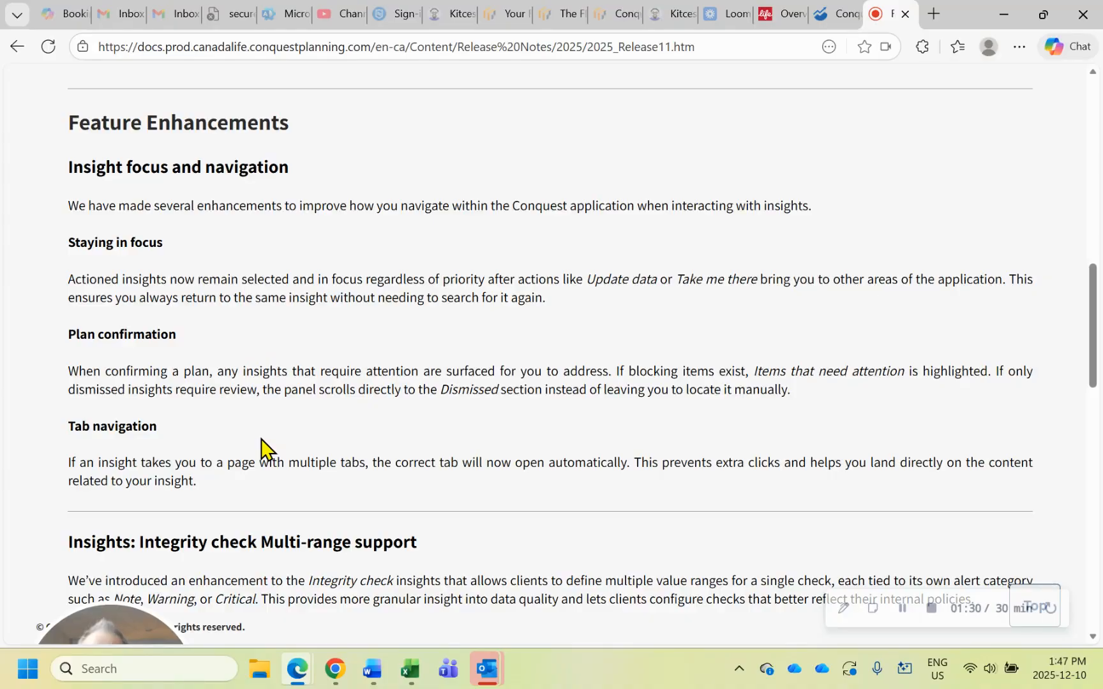
# Return to the client's plan, show the Insights, and review the key factors behind the SAM Score
pyautogui.click(833, 12)
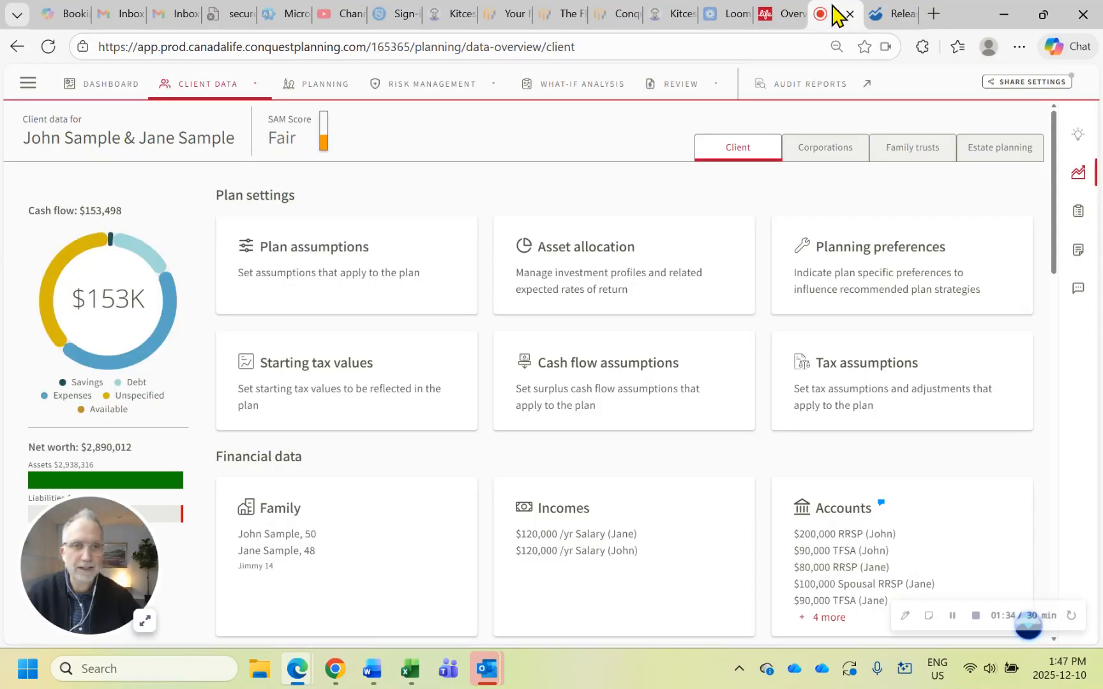
pyautogui.click(1076, 136)
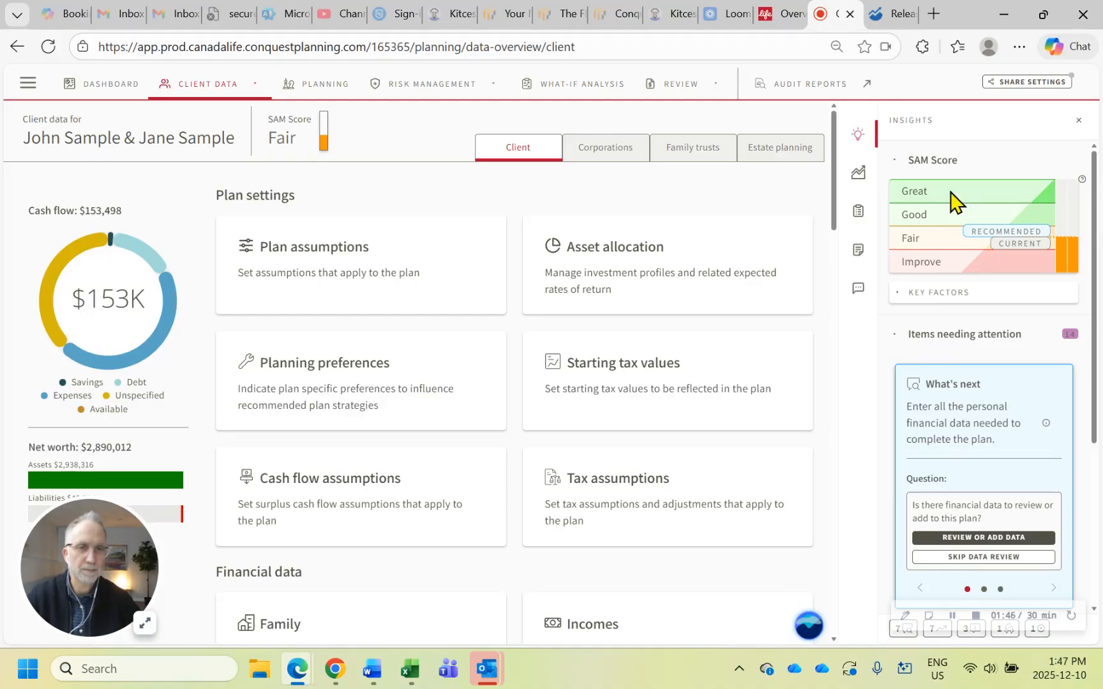
pyautogui.click(276, 144)
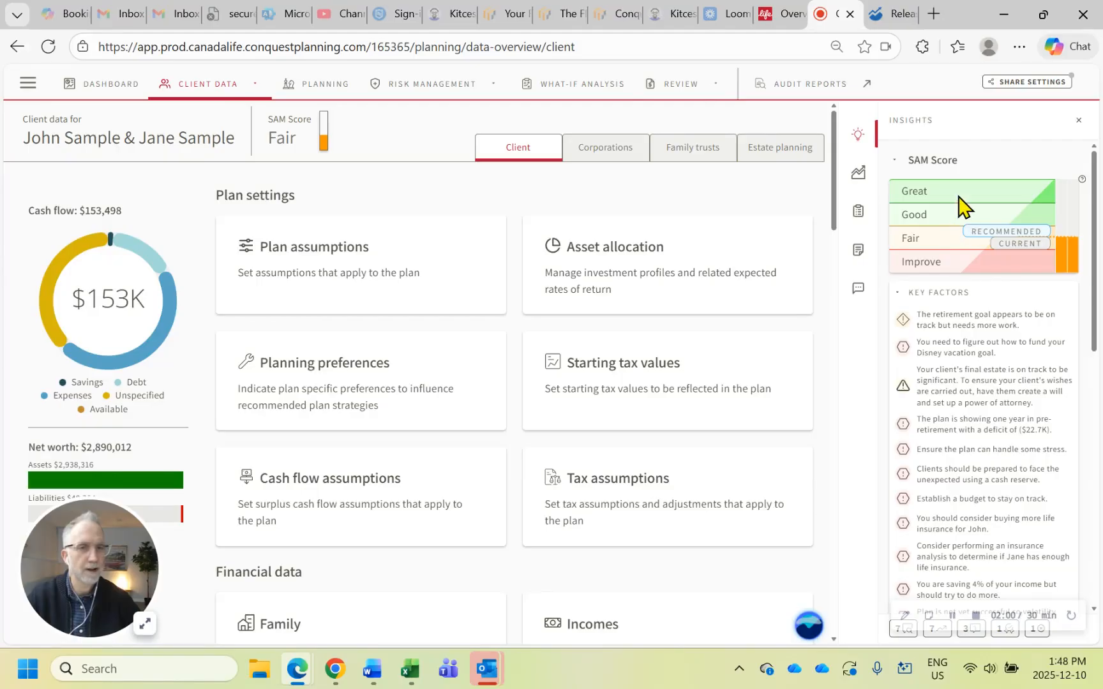
pyautogui.scroll(-4, 989, 364)
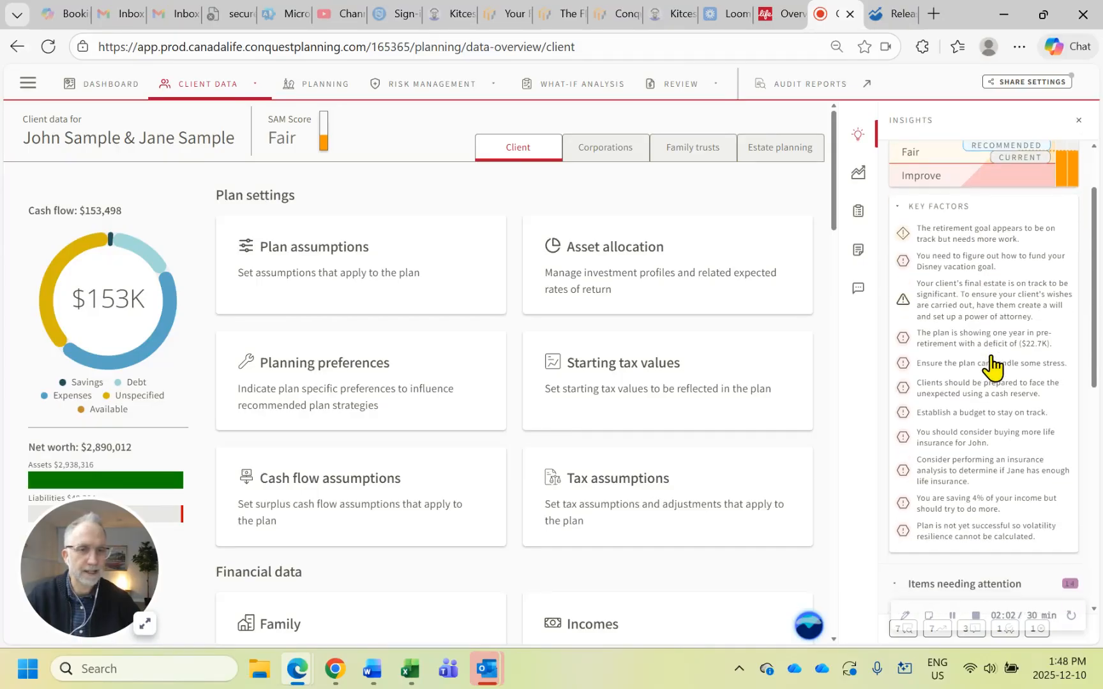
pyautogui.scroll(1, 992, 366)
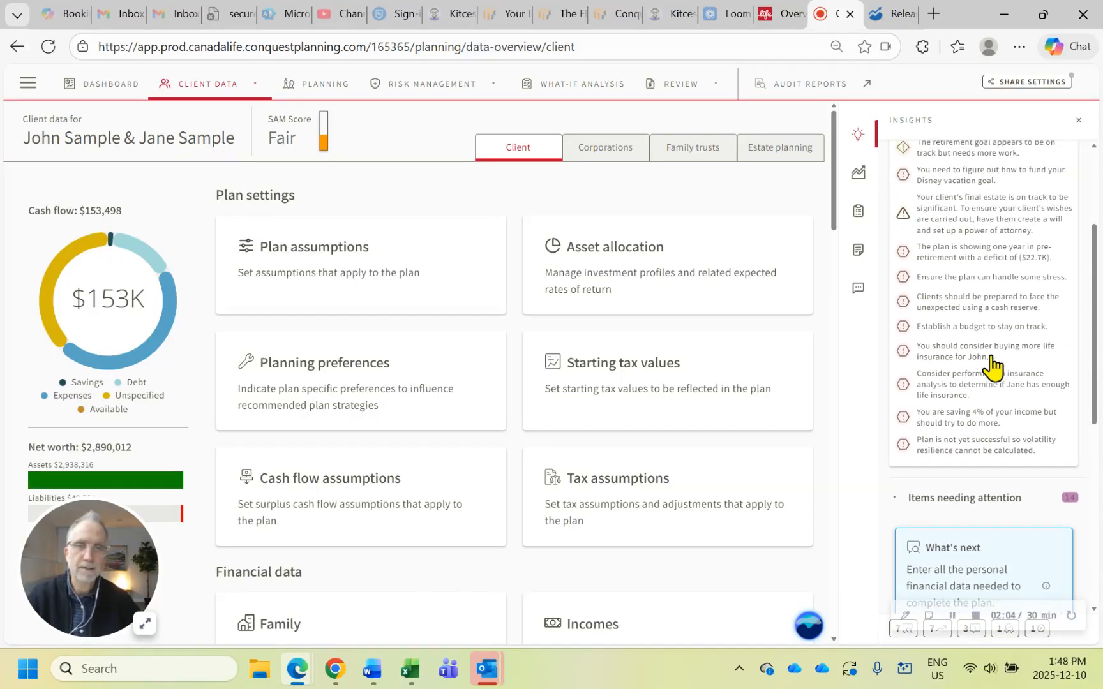
pyautogui.scroll(1, 993, 366)
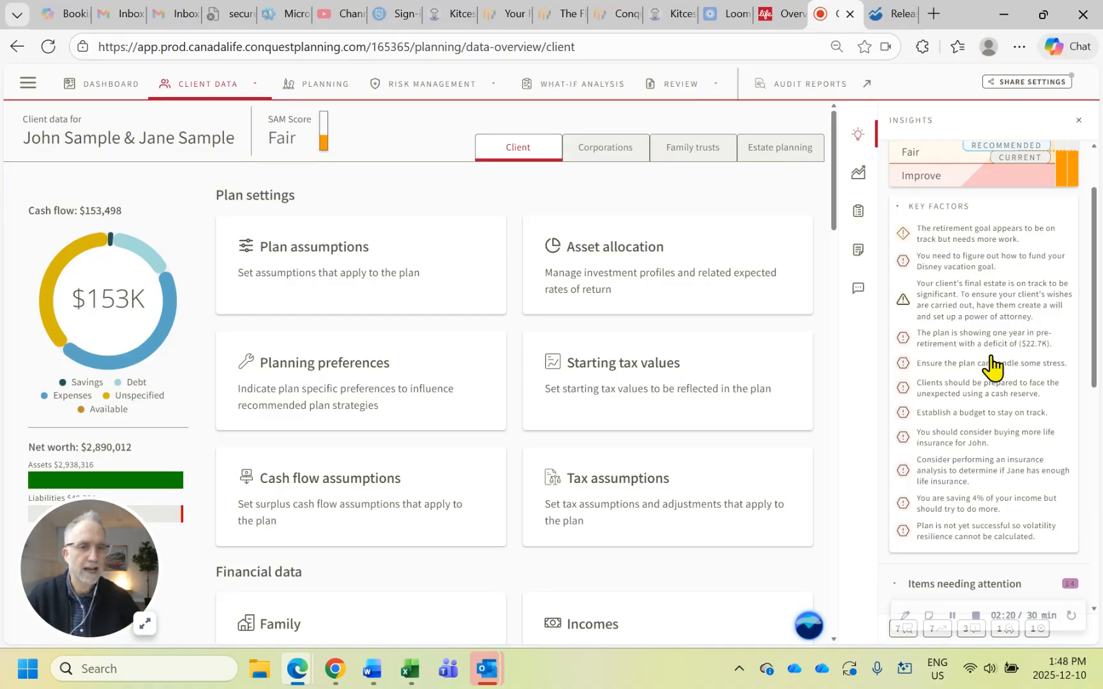
pyautogui.scroll(-5, 993, 367)
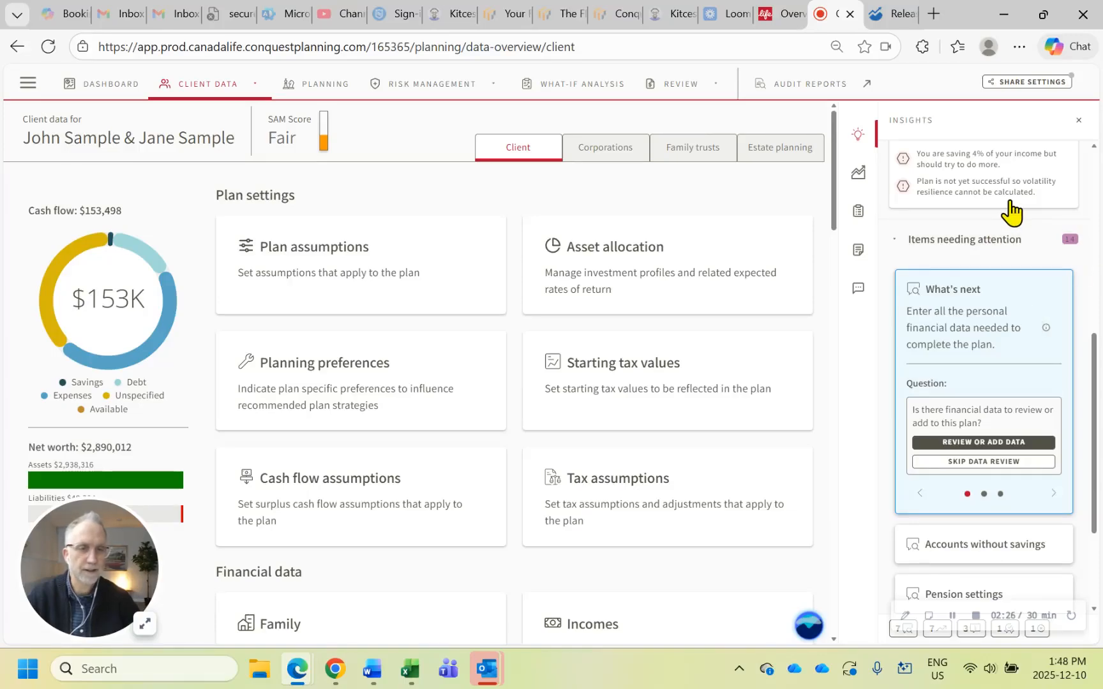
# Expand the full list of items needing attention in the Insights and review its entries
pyautogui.scroll(-1, 1011, 210)
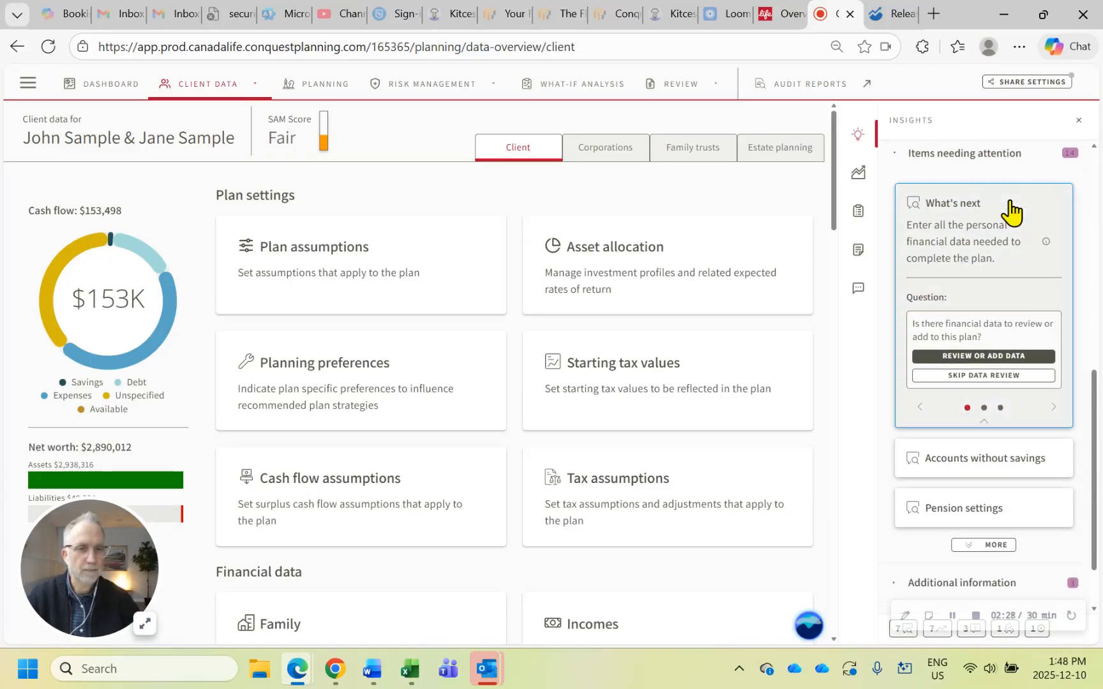
pyautogui.click(989, 551)
pyautogui.scroll(-3, 1011, 386)
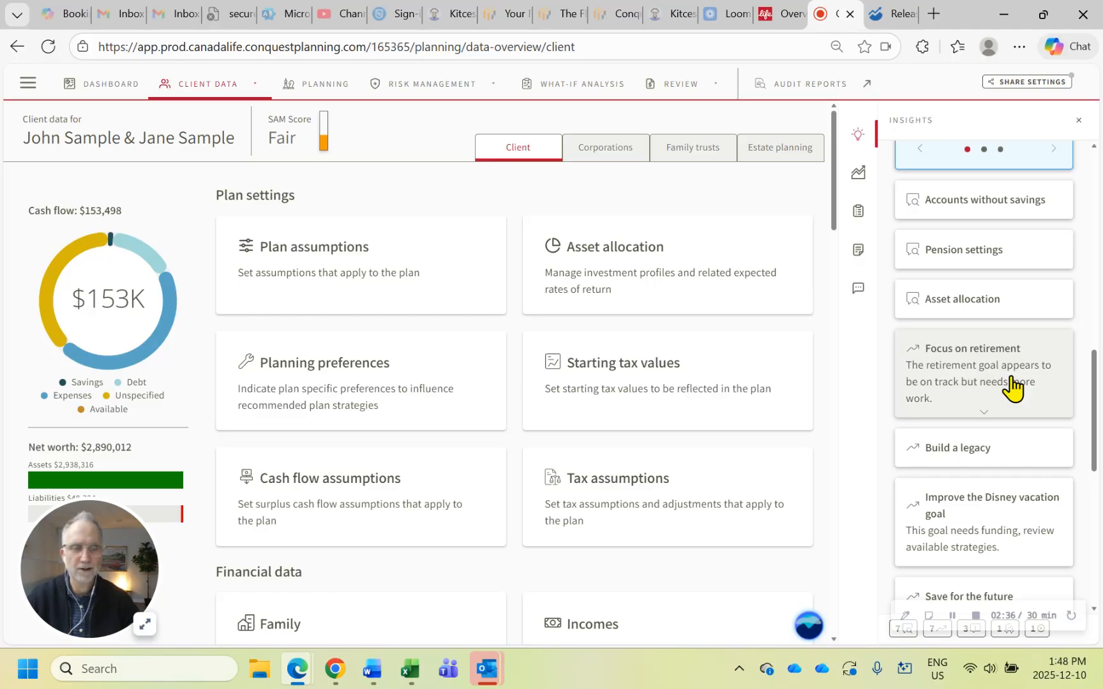
pyautogui.scroll(-7, 1012, 387)
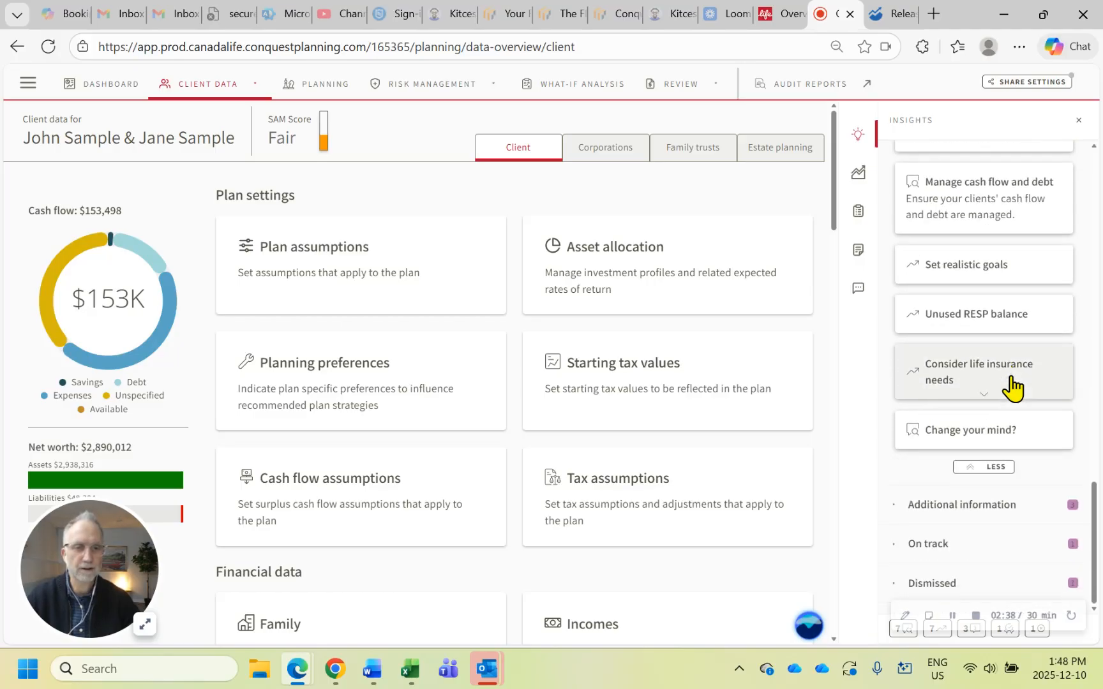
pyautogui.scroll(10, 1012, 388)
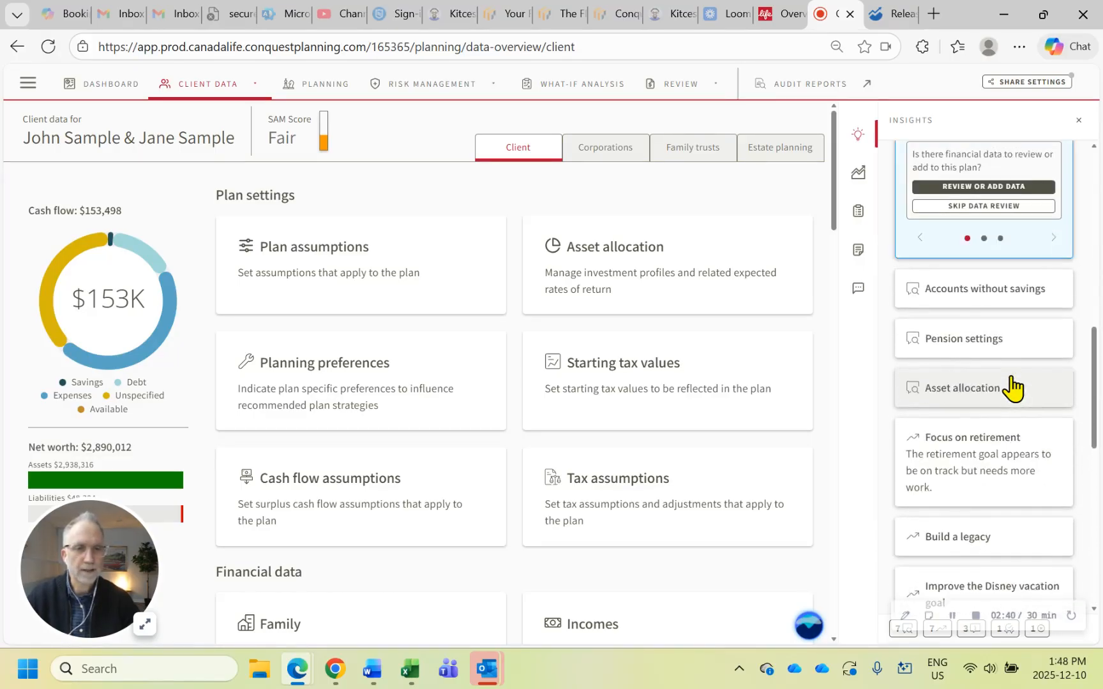
pyautogui.scroll(2, 1013, 387)
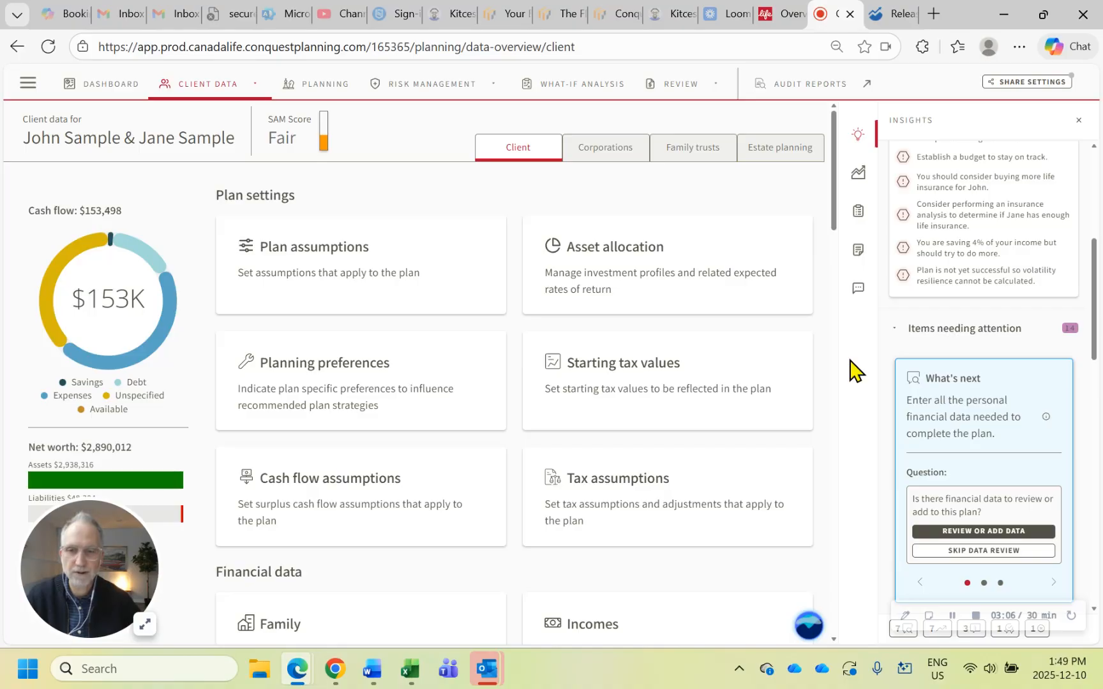
# Set the growth rate of the Residence lifestyle asset to 10% and close its details
pyautogui.scroll(-8, 744, 448)
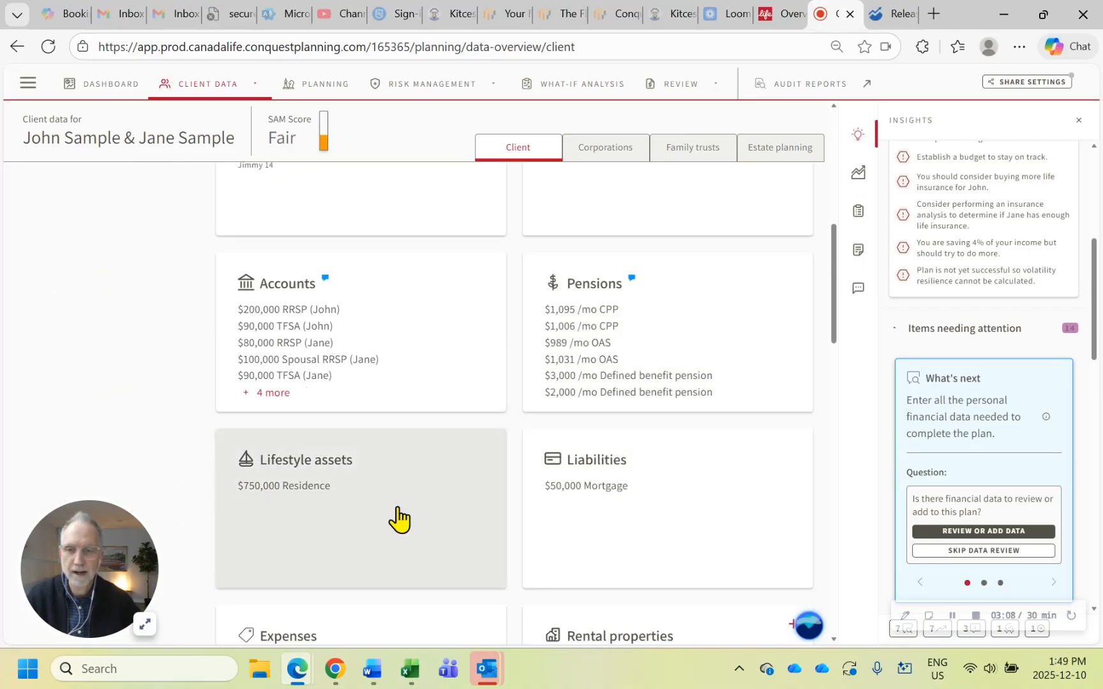
pyautogui.click(374, 518)
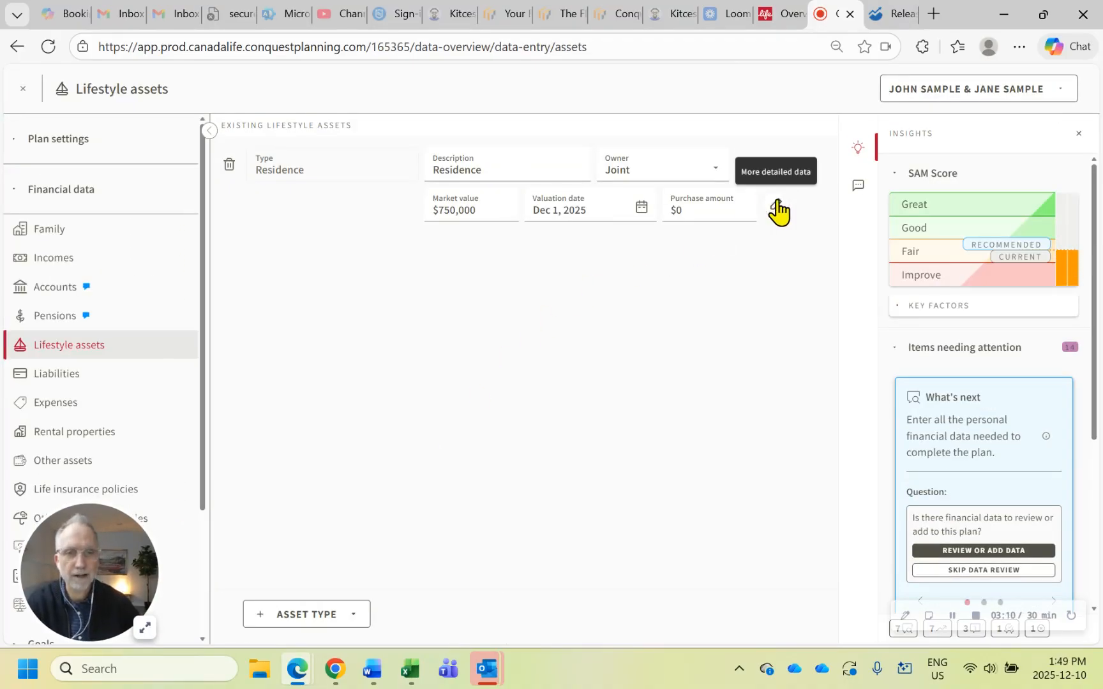
pyautogui.click(779, 211)
pyautogui.scroll(-1, 604, 488)
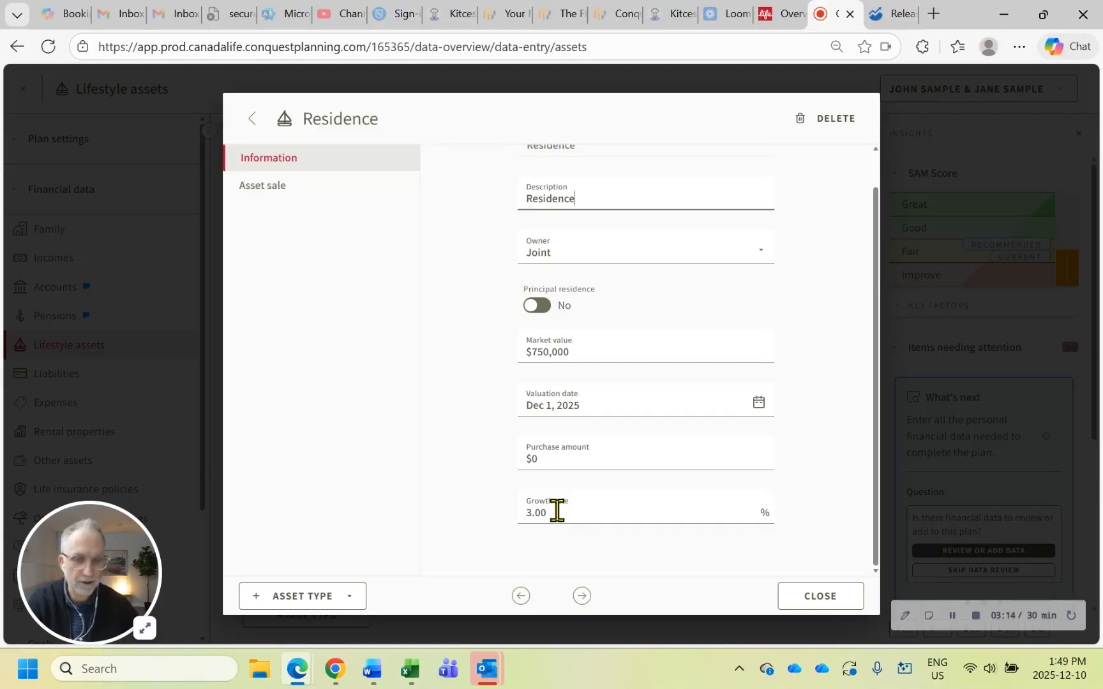
pyautogui.click(557, 511)
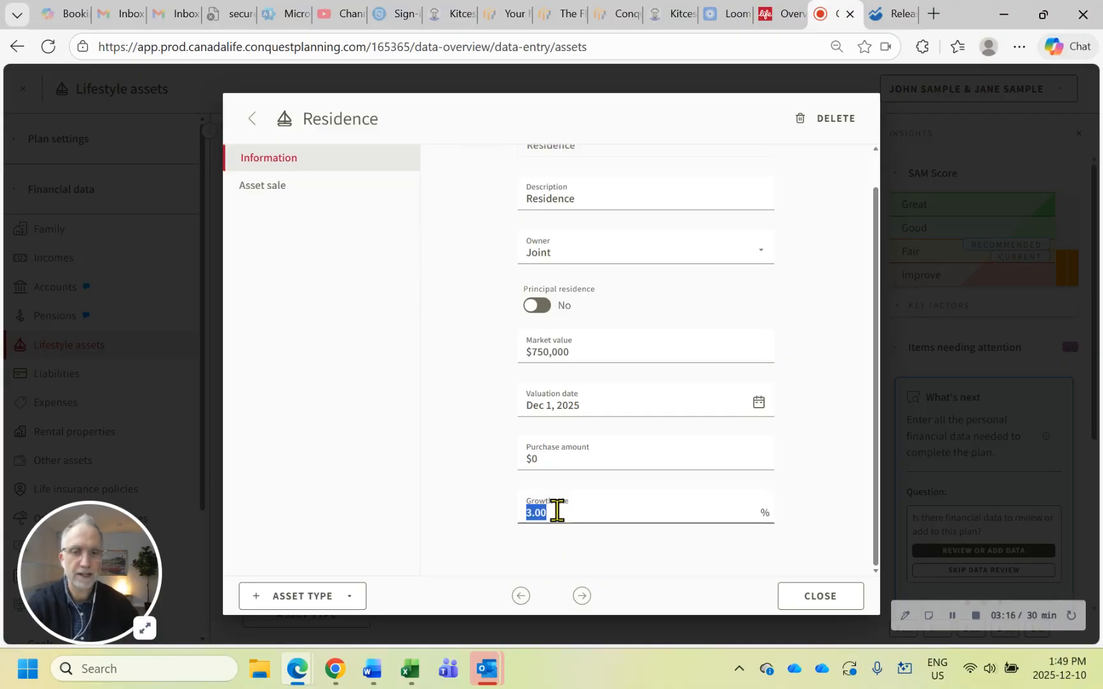
pyautogui.write('10')
pyautogui.press('Tab')
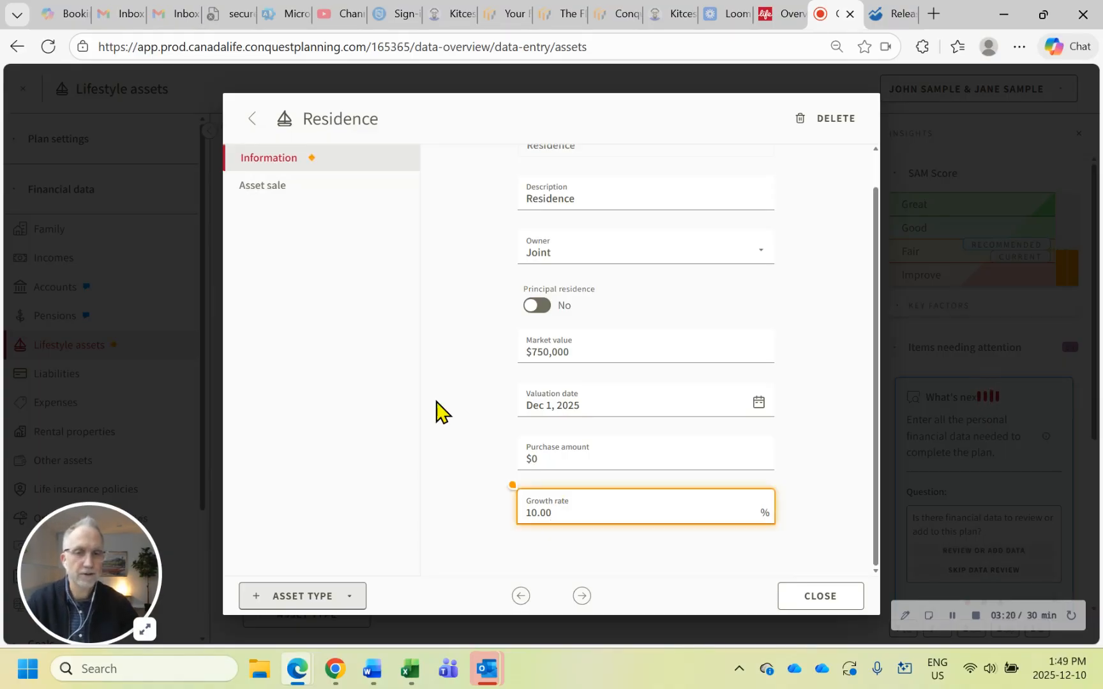
pyautogui.click(852, 601)
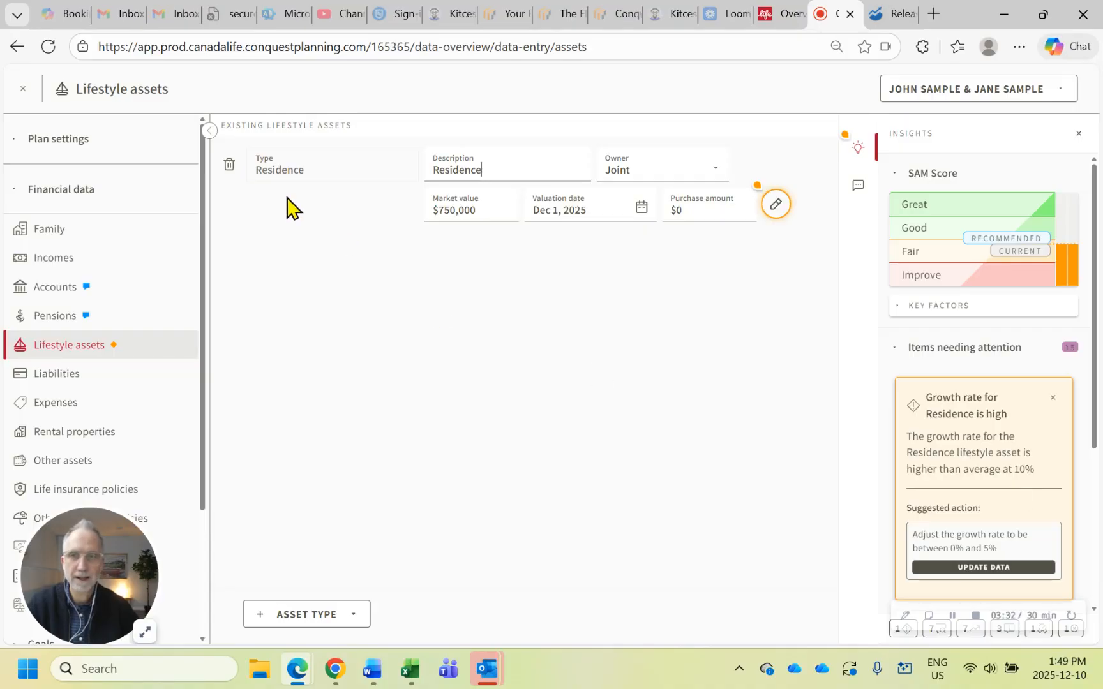
# Leave the lifestyle assets and open the plan review to examine the steps required before confirmation
pyautogui.click(23, 88)
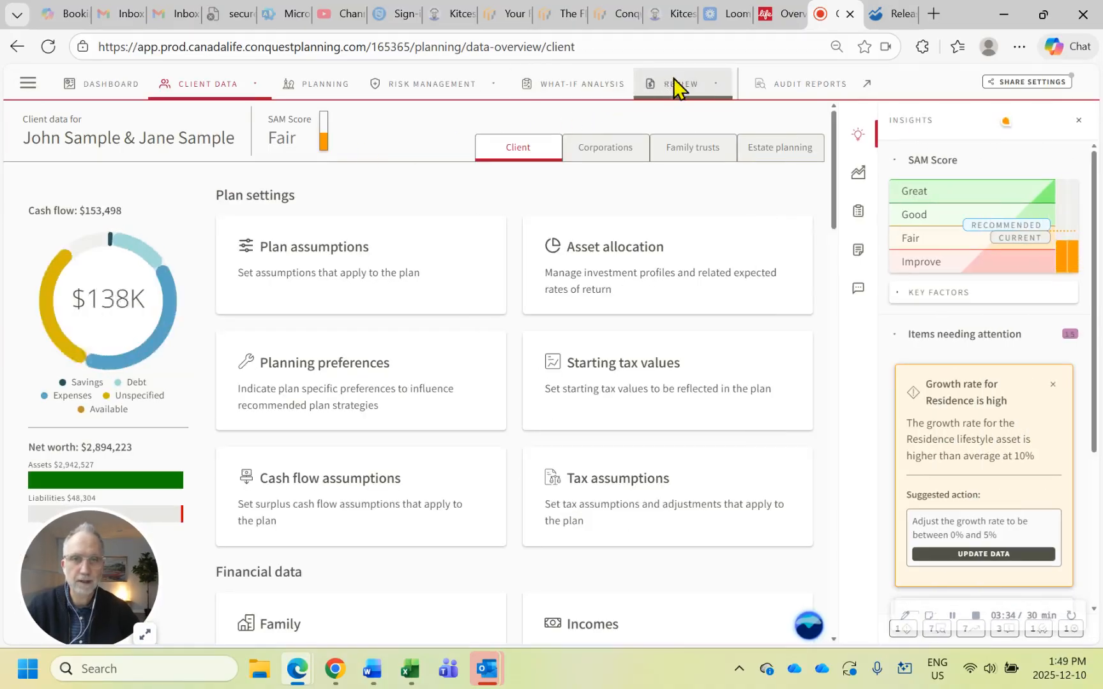
pyautogui.click(677, 84)
pyautogui.click(618, 144)
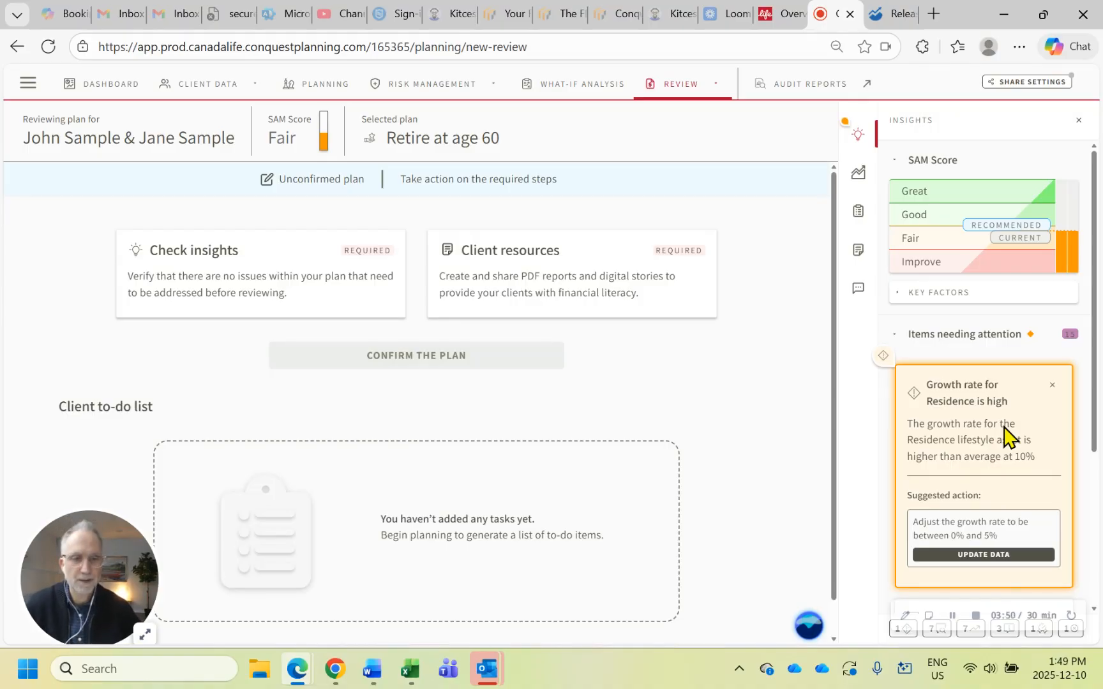
# Follow the high growth rate insight to its data and set the Residence asset's growth rate to 3%
pyautogui.click(997, 554)
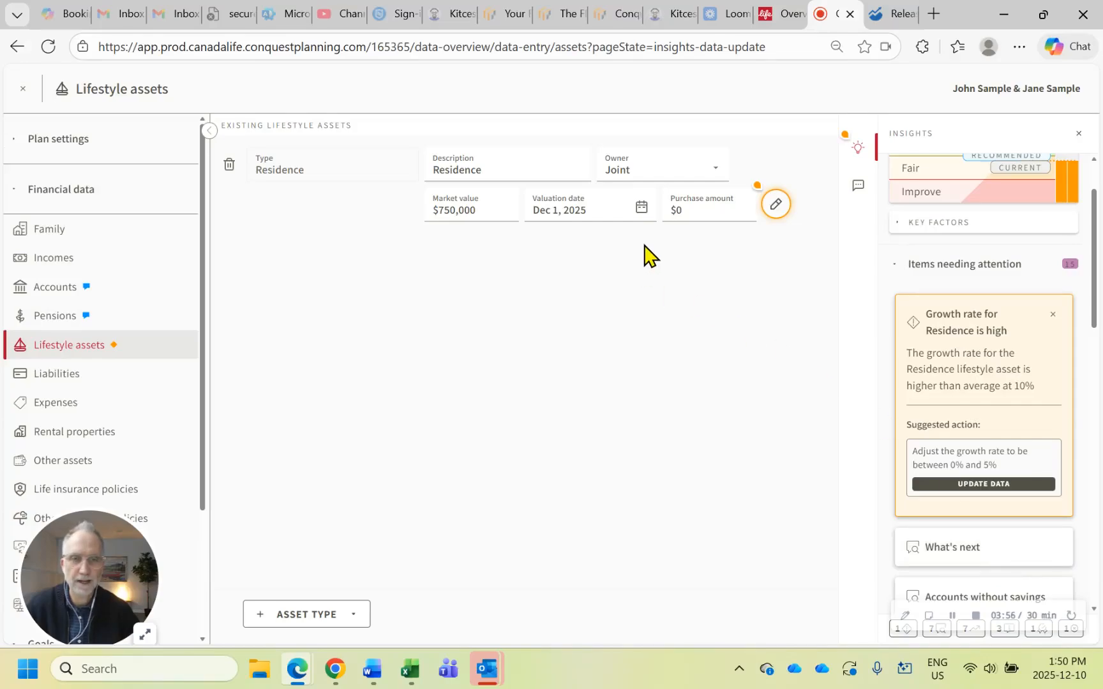
pyautogui.click(774, 206)
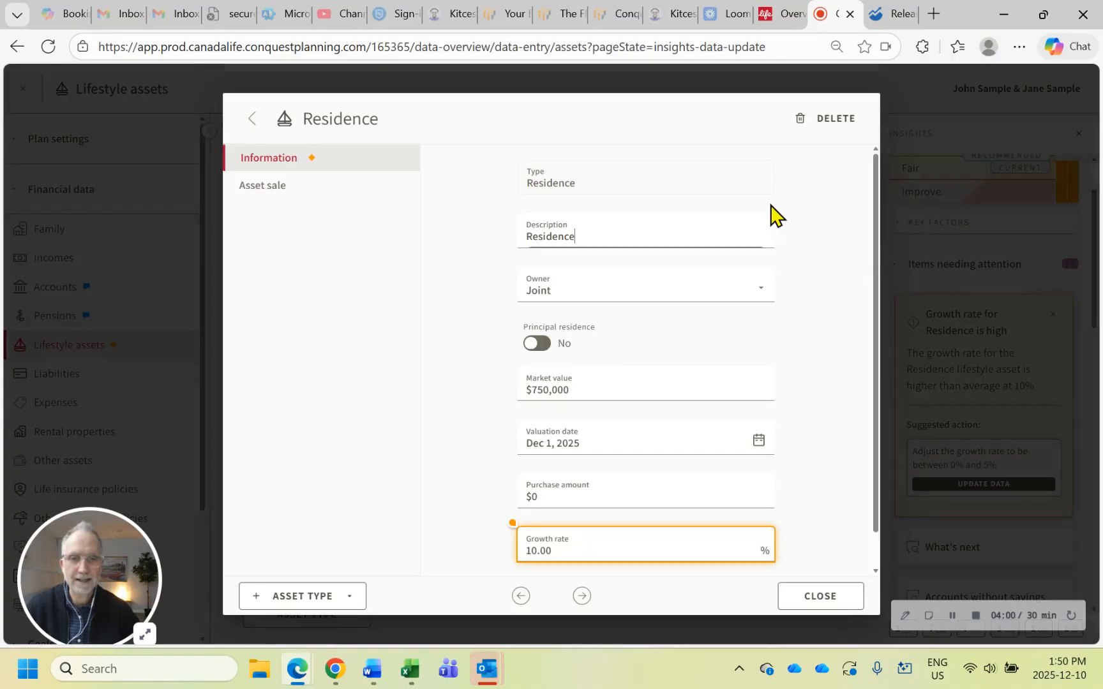
pyautogui.doubleClick(565, 551)
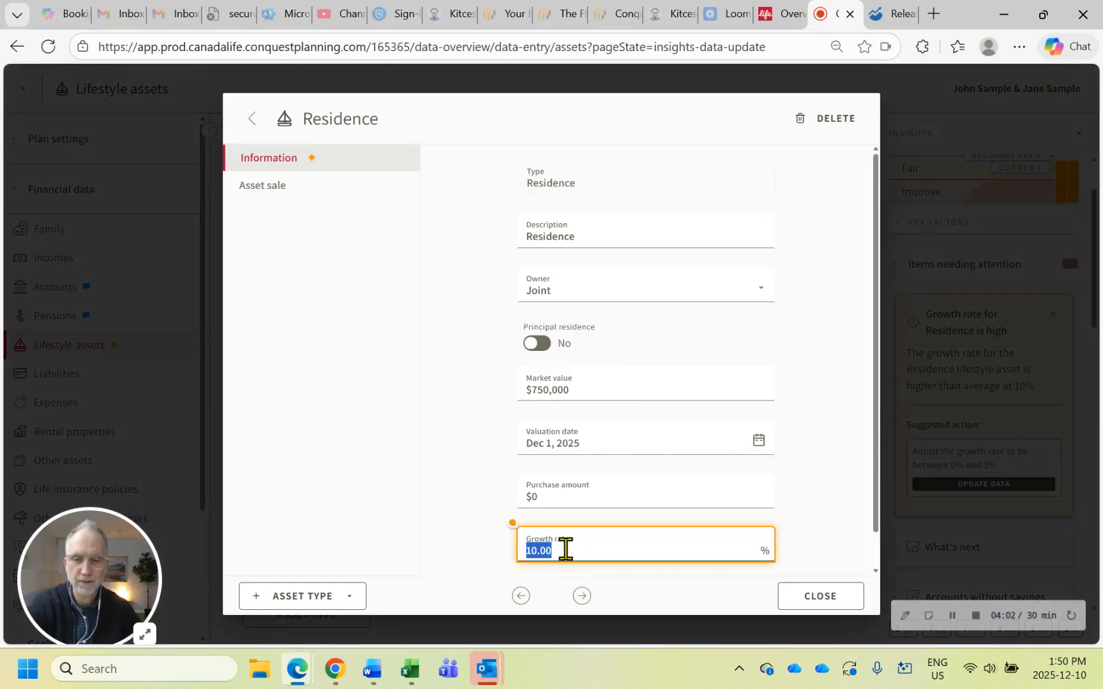
pyautogui.write('3')
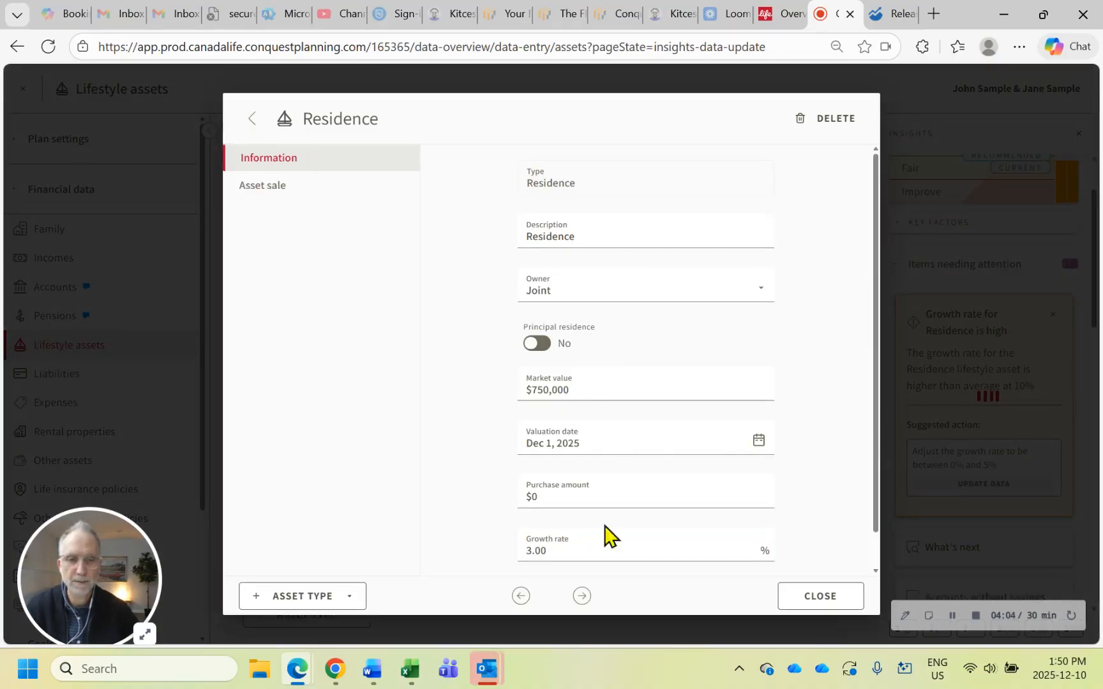
pyautogui.click(843, 600)
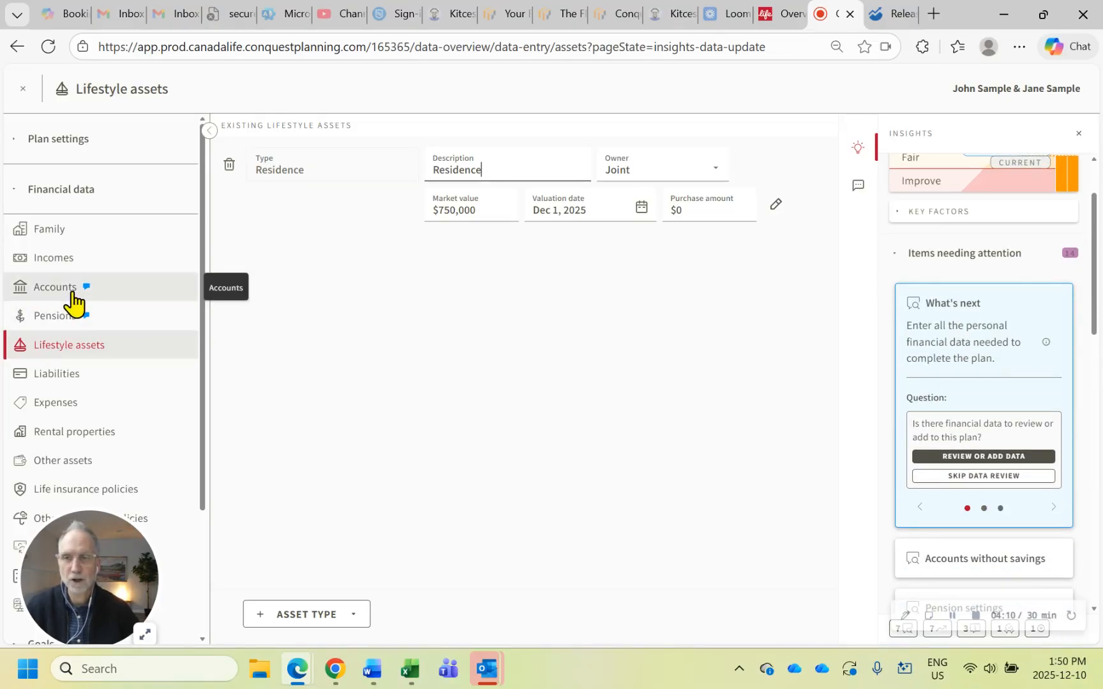
# Open the investment profiles under Asset allocation and view the return breakdown of the existing Return rates plan profile
pyautogui.click(67, 146)
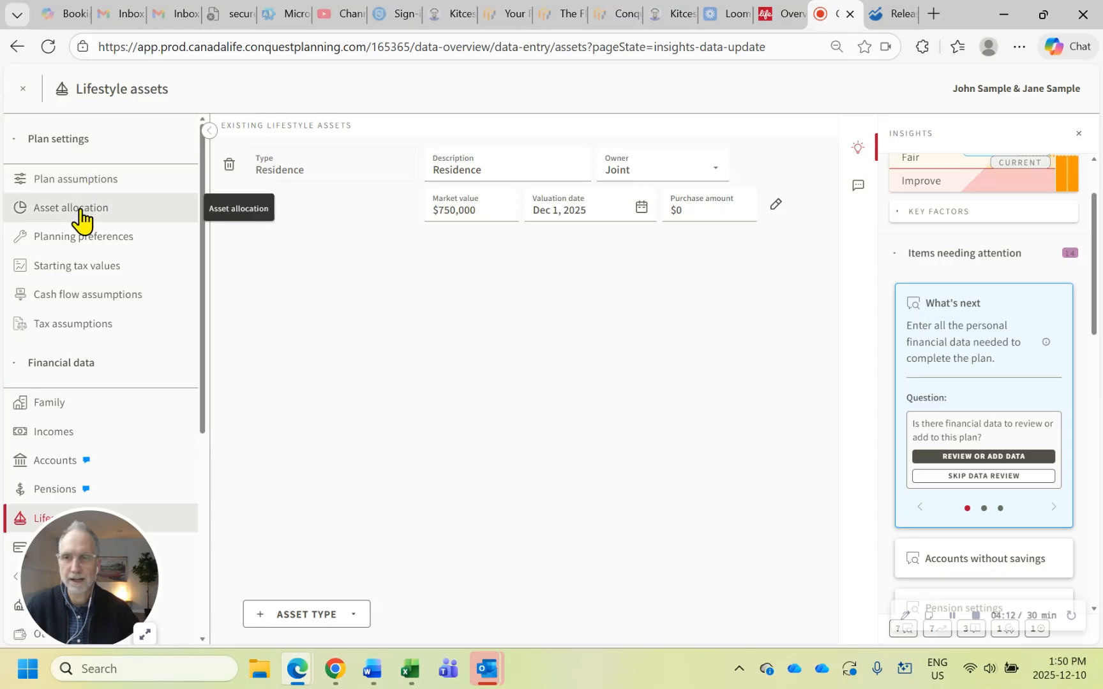
pyautogui.click(84, 208)
pyautogui.click(379, 129)
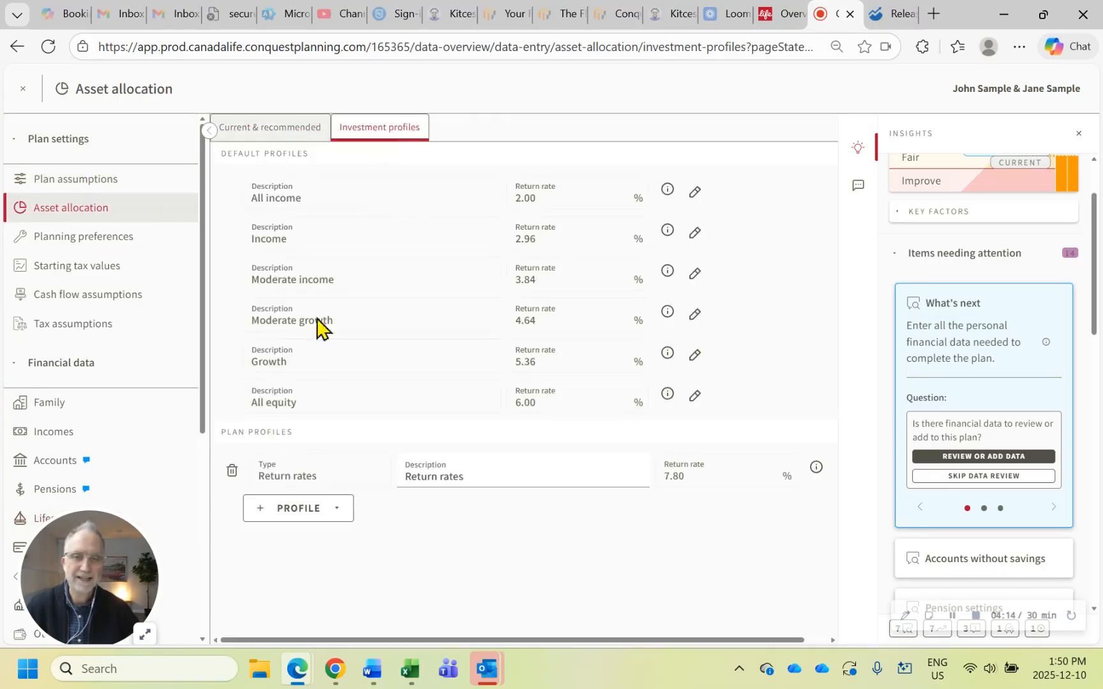
pyautogui.click(816, 468)
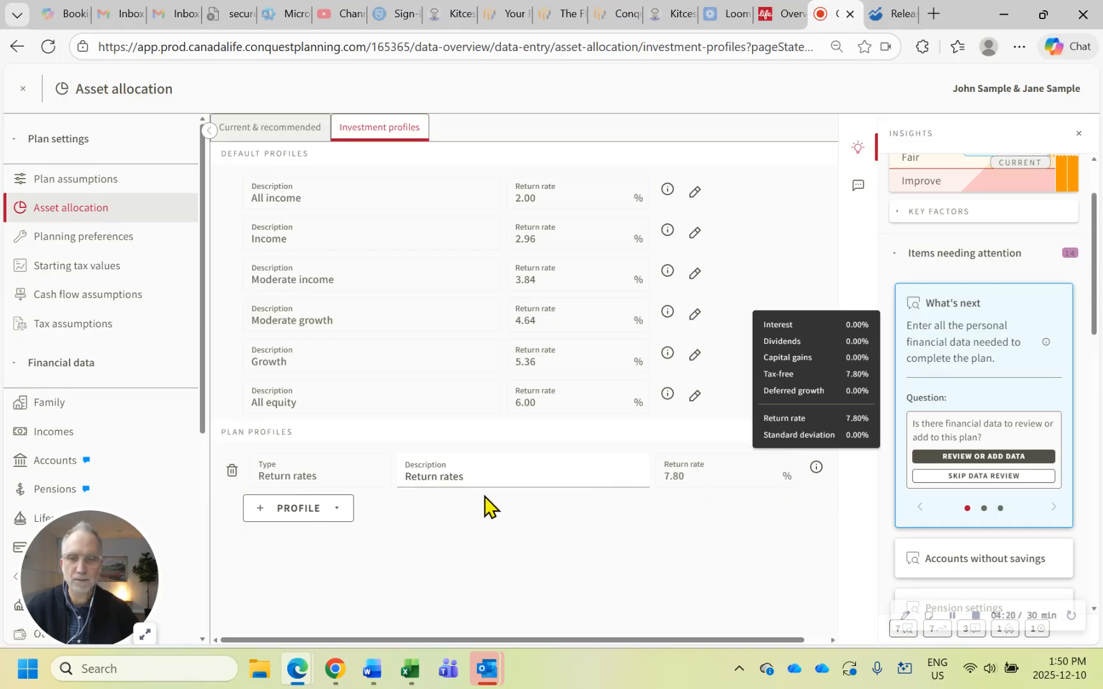
pyautogui.click(490, 534)
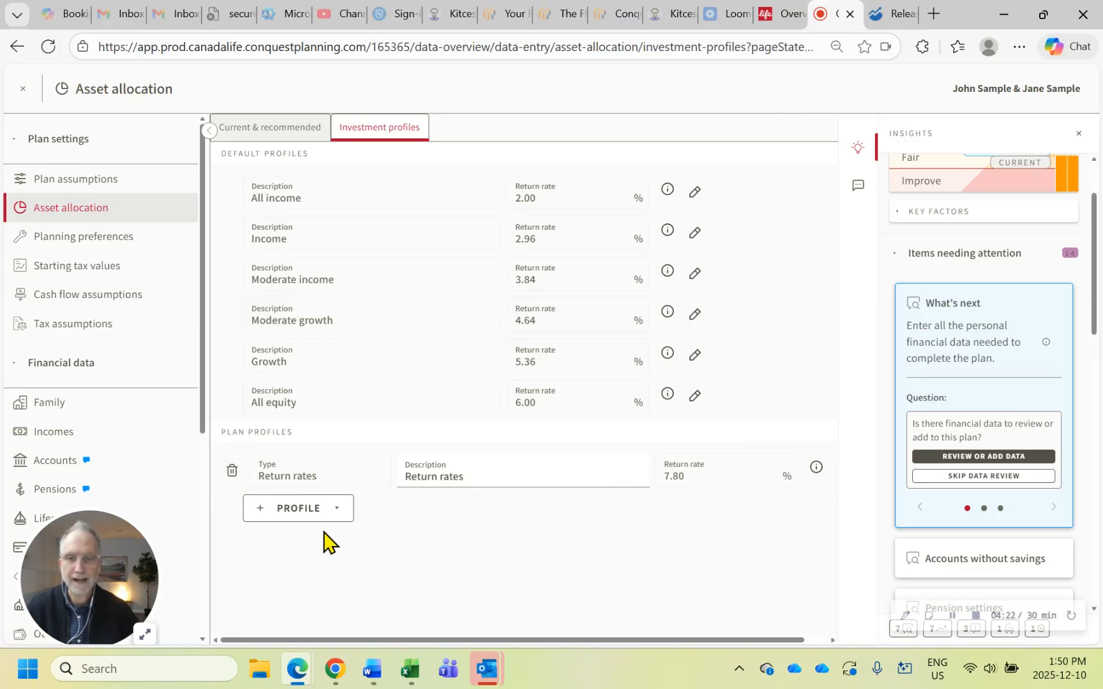
# Add a Return rates plan profile with a tax-free return of 15% and close its details
pyautogui.click(274, 520)
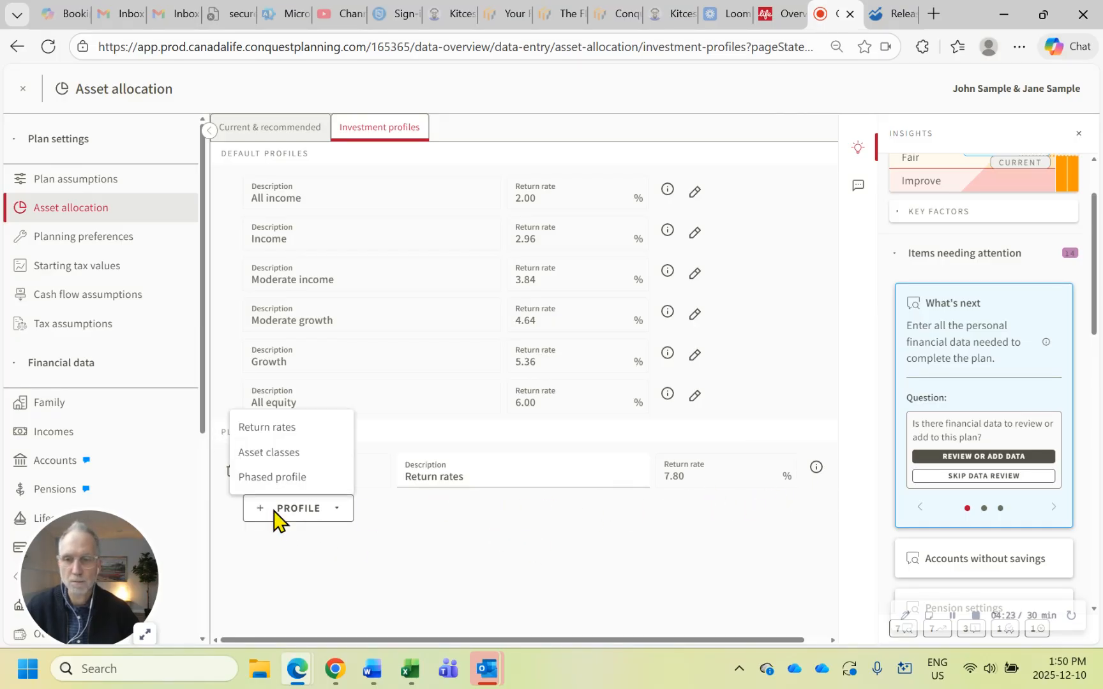
pyautogui.click(281, 426)
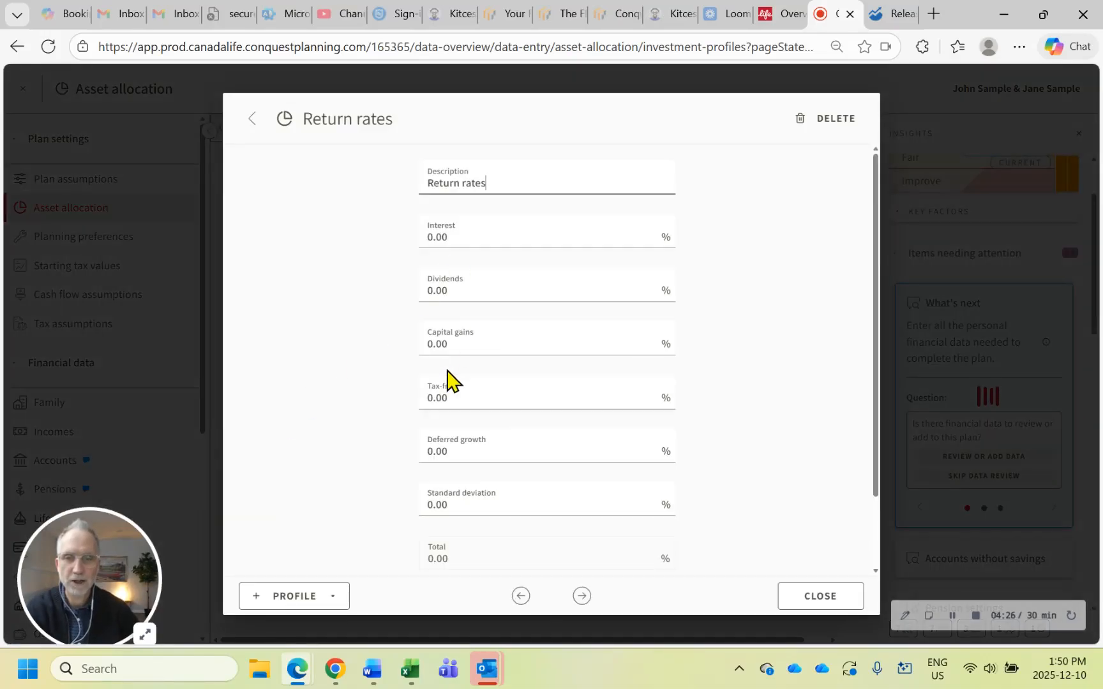
pyautogui.click(461, 396)
pyautogui.write('1')
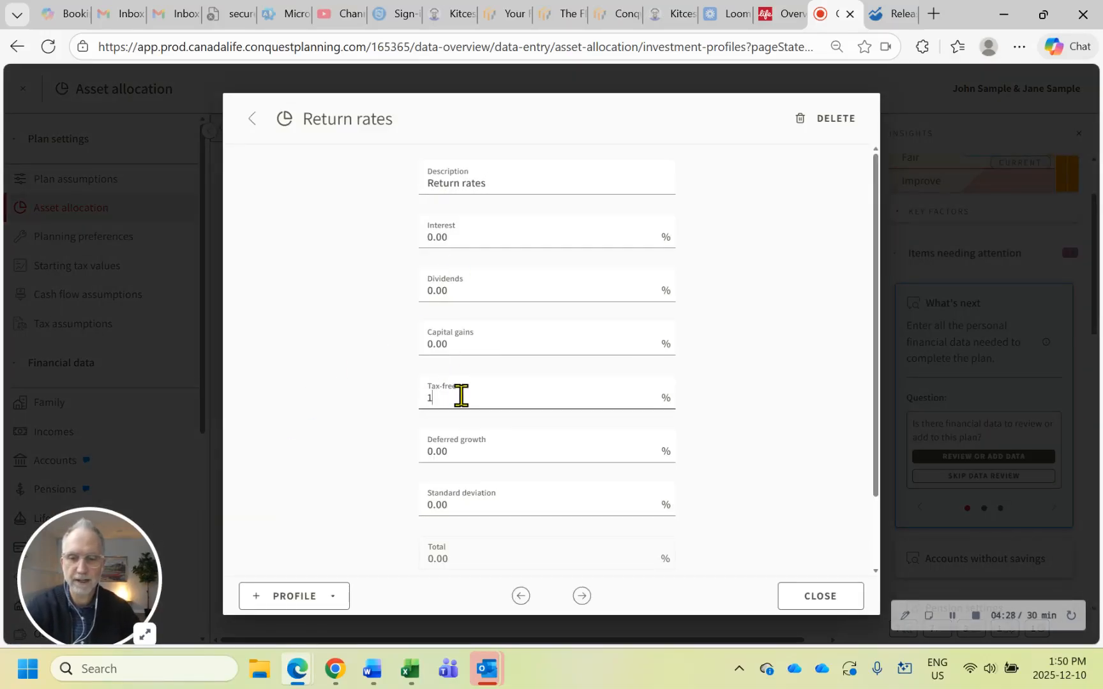
pyautogui.write('5')
pyautogui.click(383, 388)
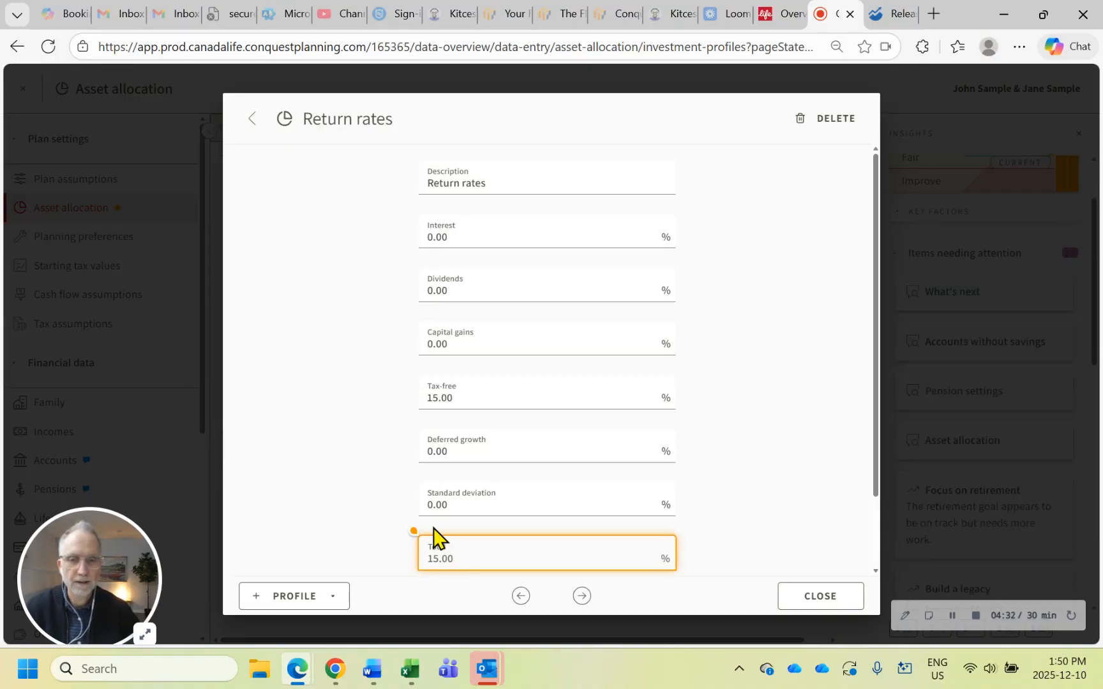
pyautogui.click(784, 600)
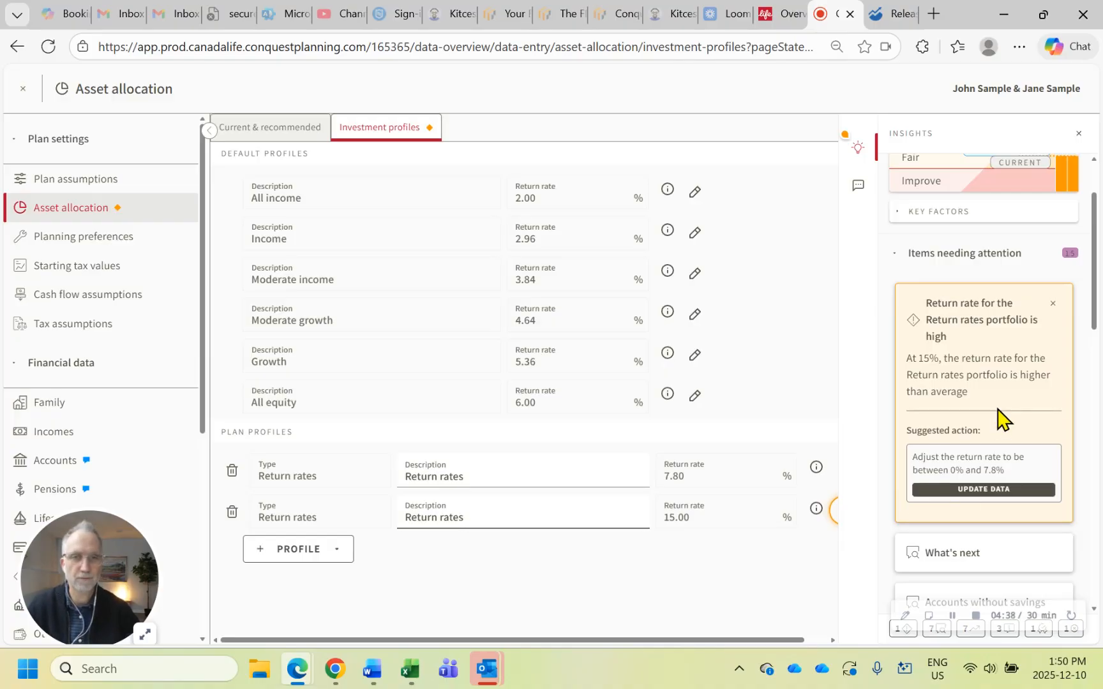
# Leave the asset allocation data and check the insights in the plan review for items needing attention
pyautogui.click(118, 268)
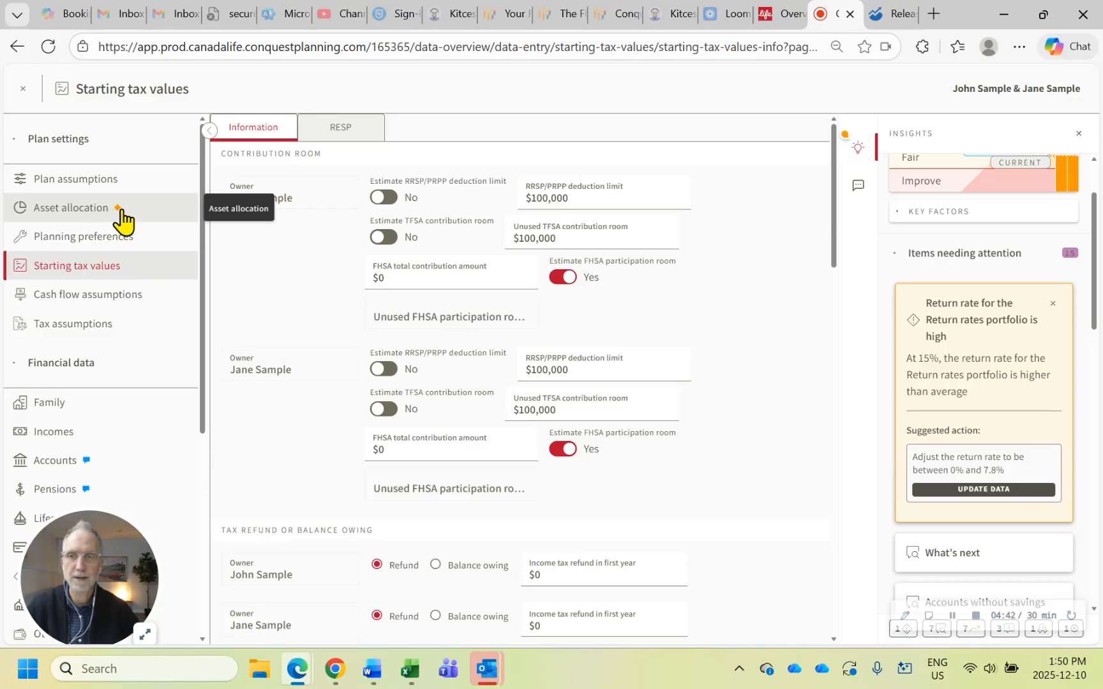
pyautogui.moveTo(847, 133)
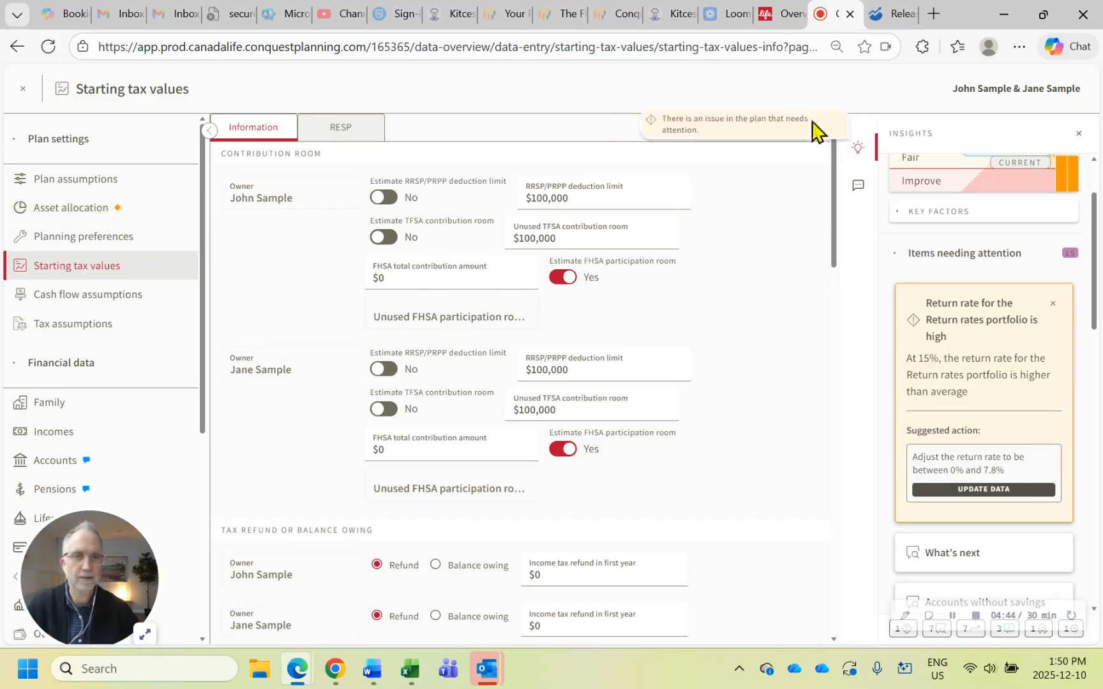
pyautogui.click(22, 89)
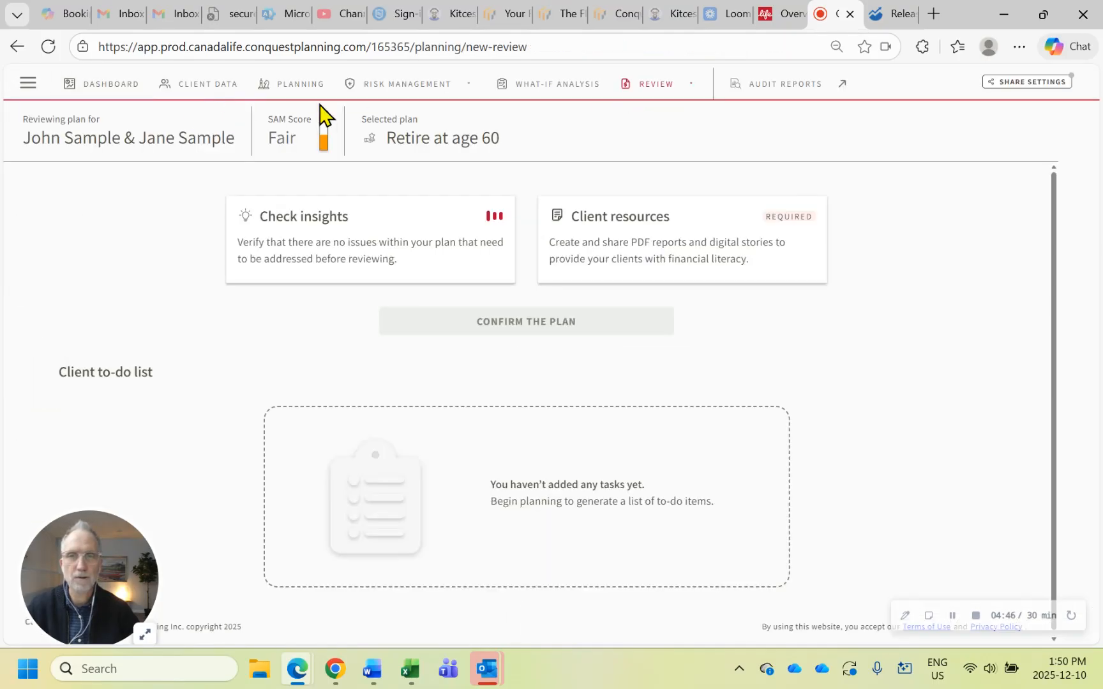
pyautogui.click(680, 97)
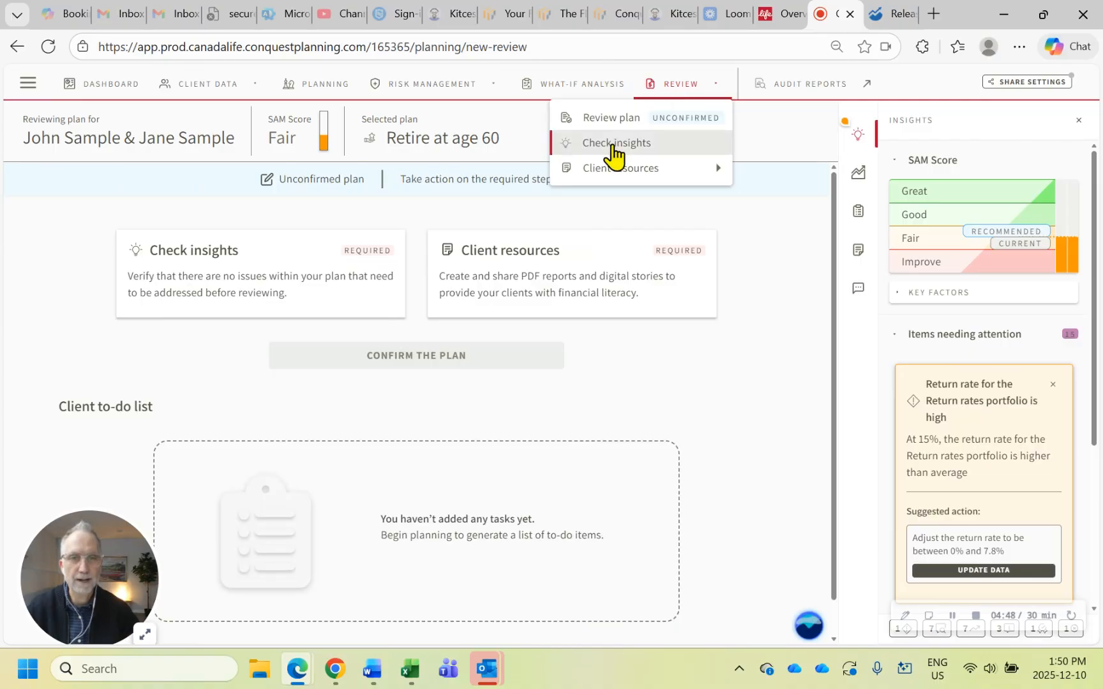
pyautogui.click(613, 145)
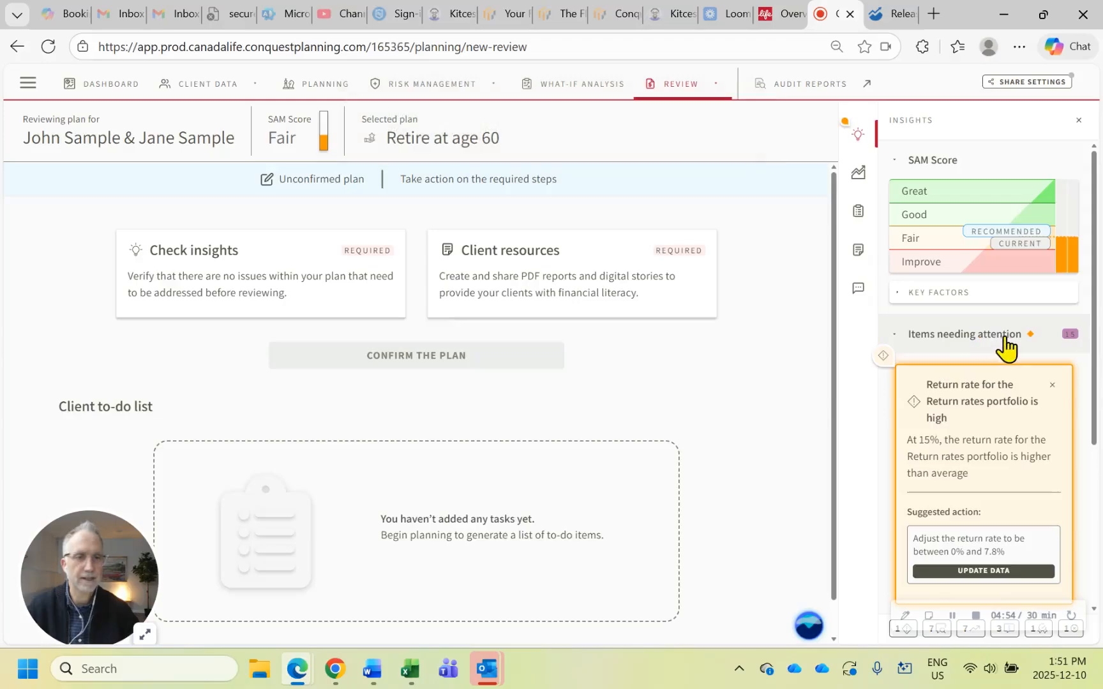
# Follow the high return rate insight to its data and set the new profile's tax-free return to 5%
pyautogui.click(984, 571)
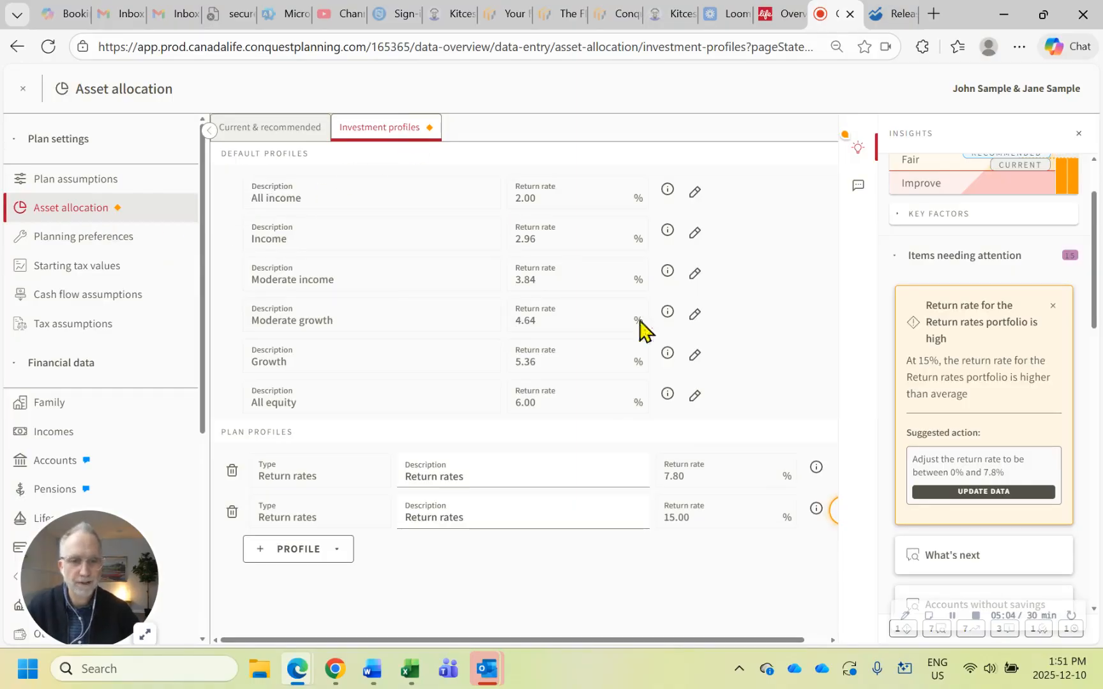
pyautogui.click(833, 511)
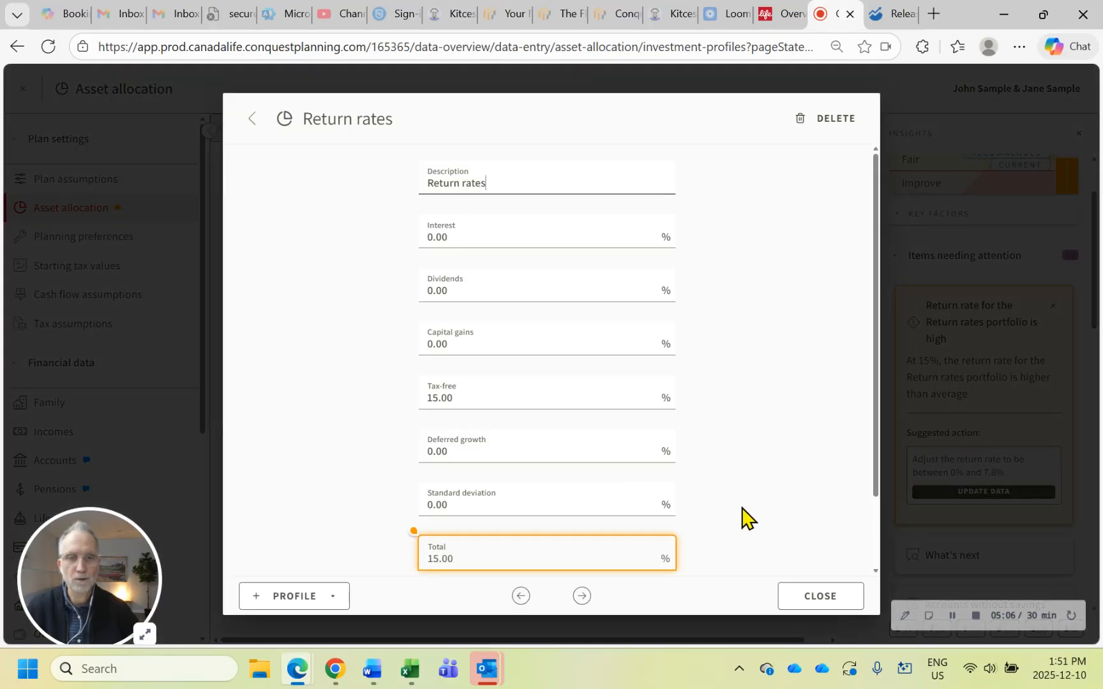
pyautogui.click(486, 395)
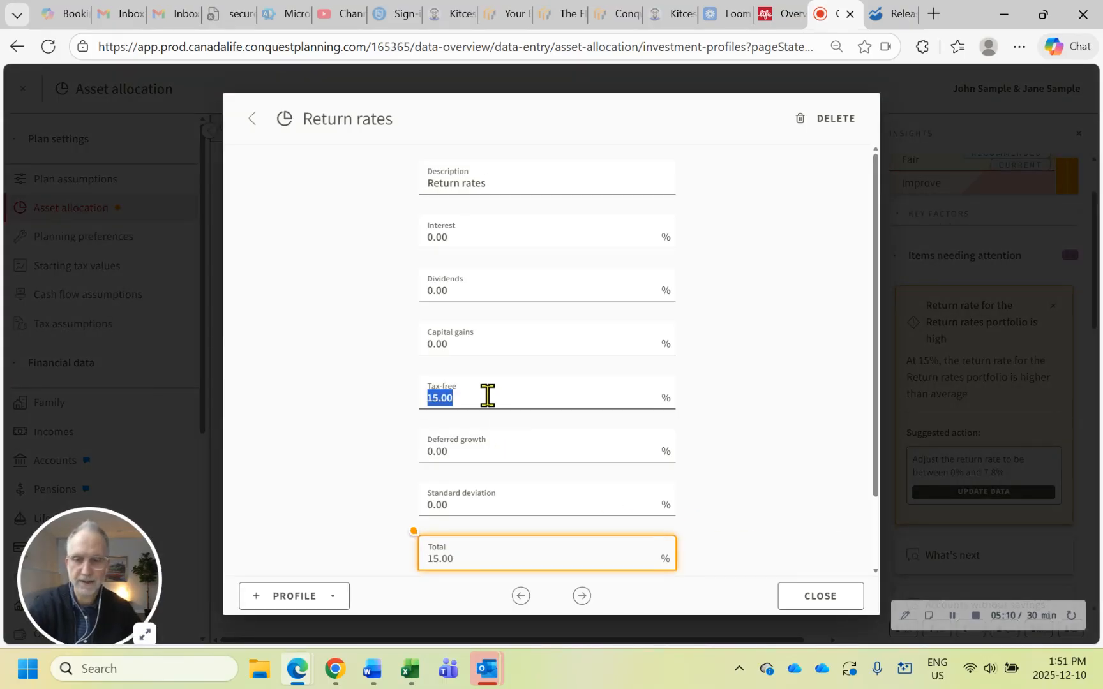
pyautogui.write('5')
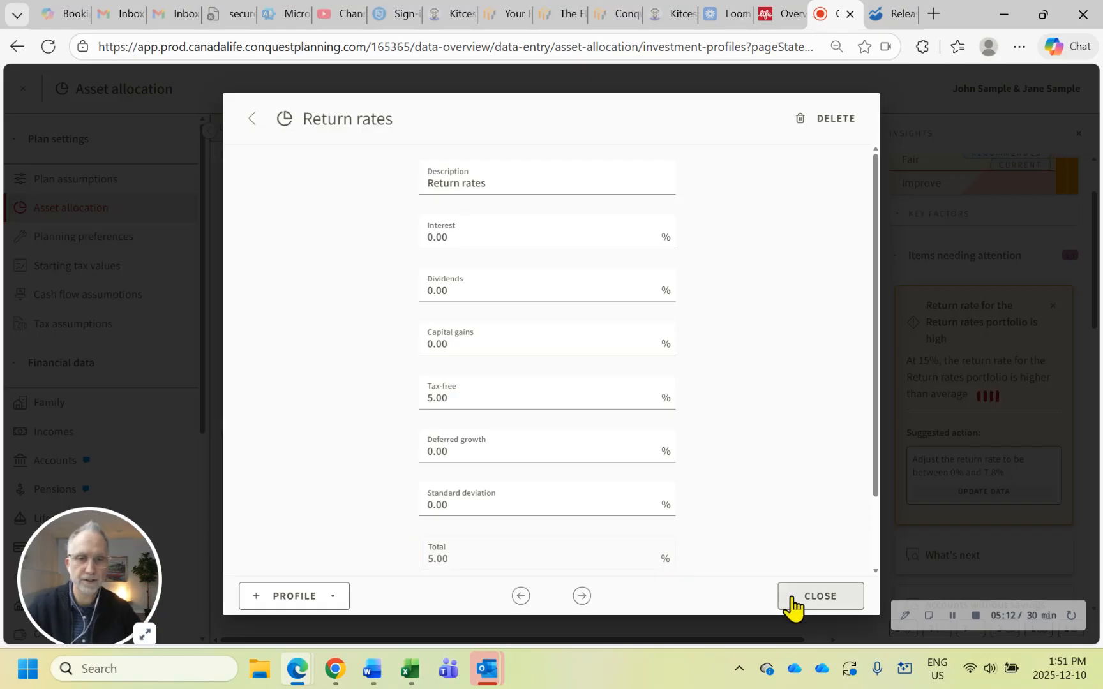
pyautogui.click(793, 598)
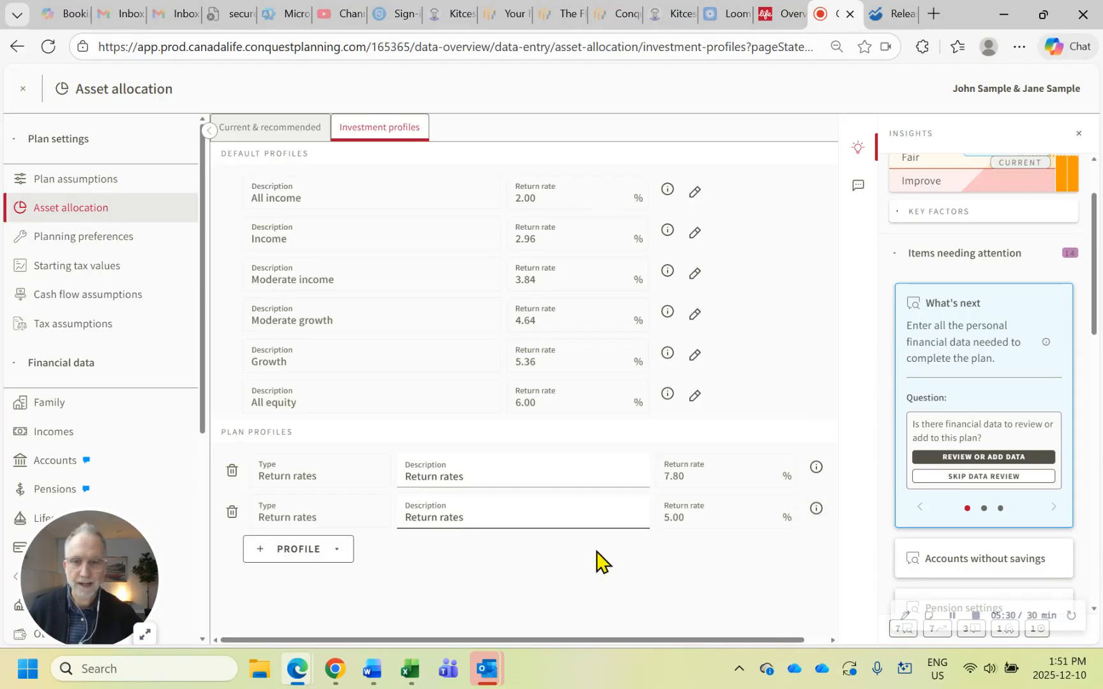
# Set the tax-free return of the first Return rates plan profile to 8% and bring back the insights
pyautogui.click(858, 147)
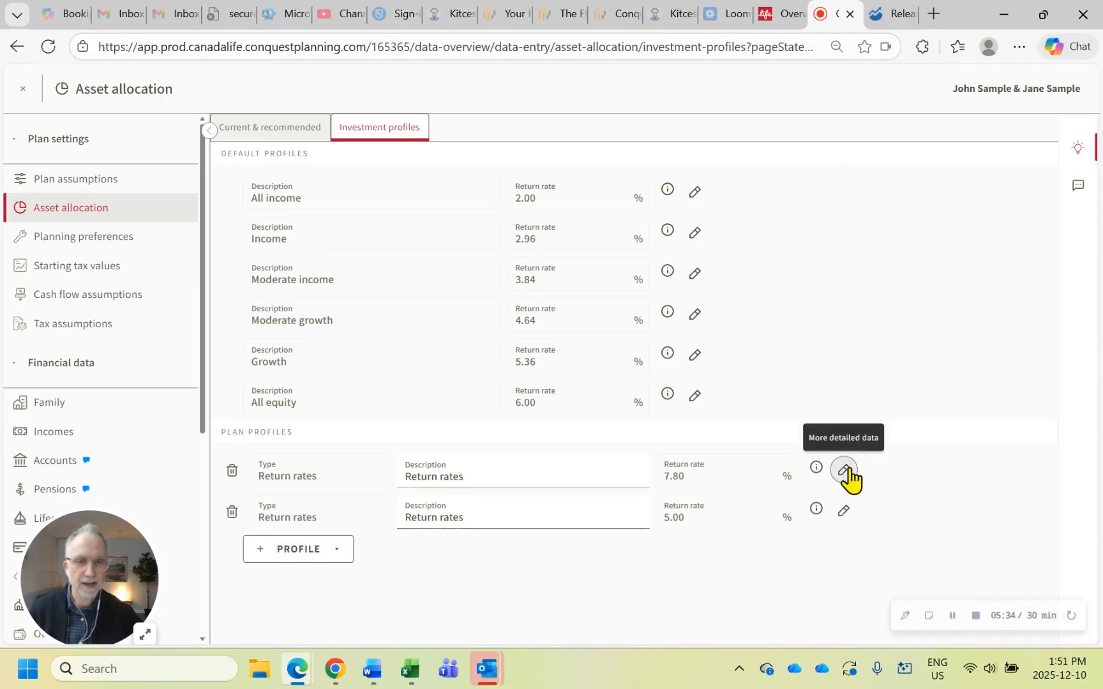
pyautogui.click(845, 471)
pyautogui.click(498, 394)
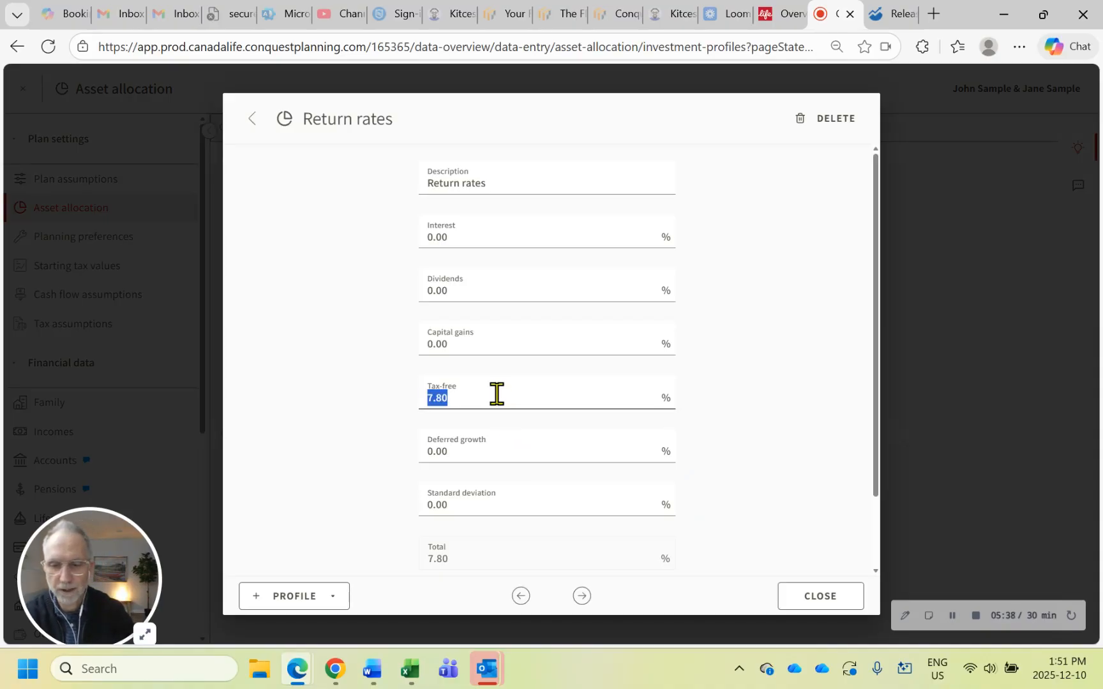
pyautogui.write('8')
pyautogui.press('Tab')
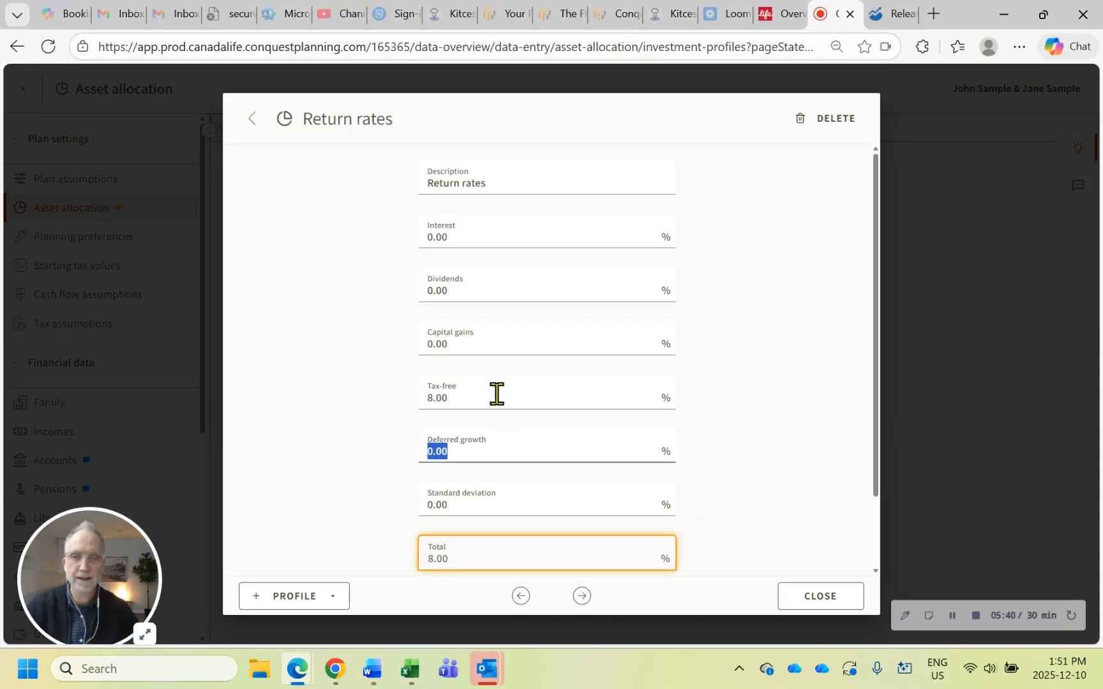
pyautogui.click(817, 603)
pyautogui.click(1078, 147)
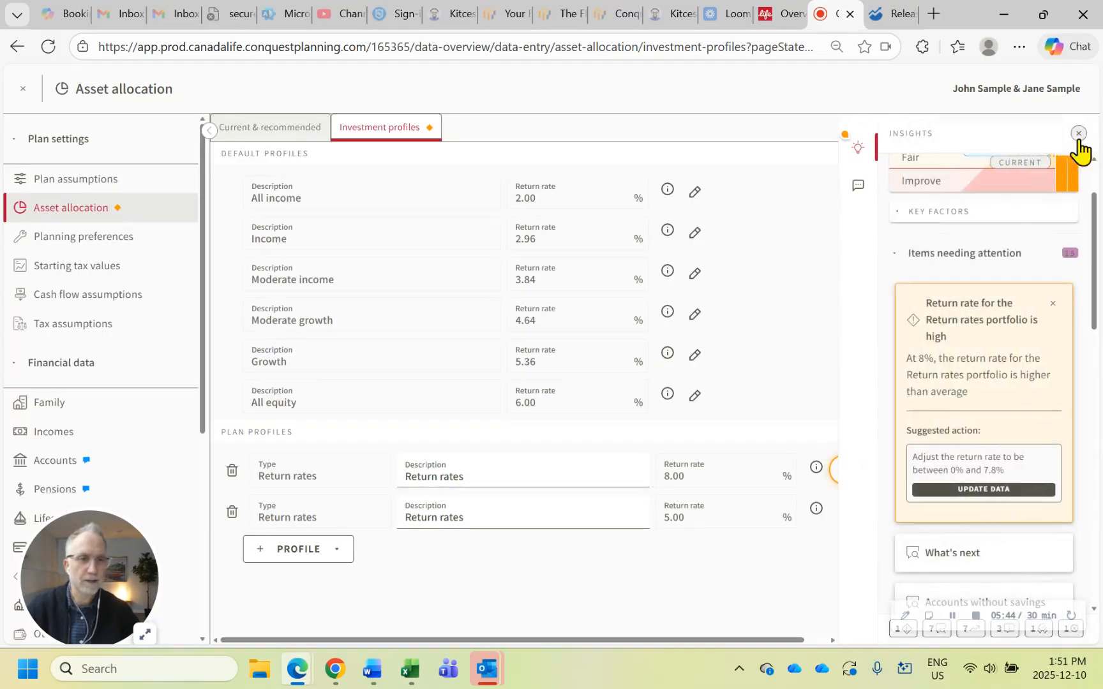
# Follow the high return rate insight and set the first Return rates profile's tax-free return to 7.8%
pyautogui.click(996, 486)
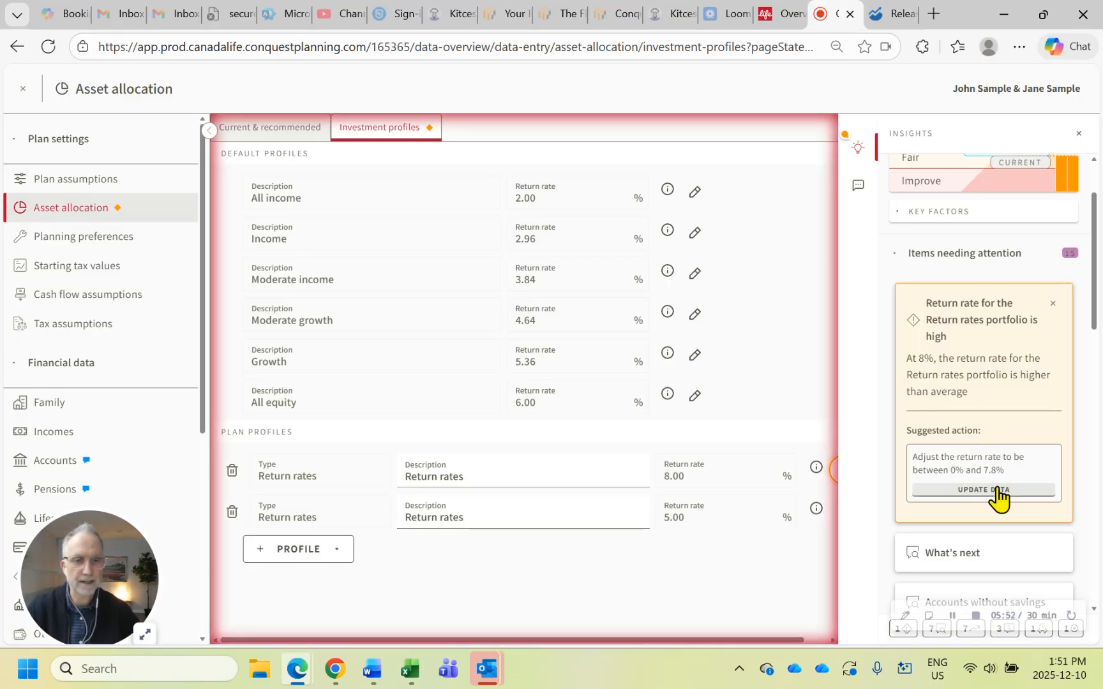
pyautogui.click(859, 151)
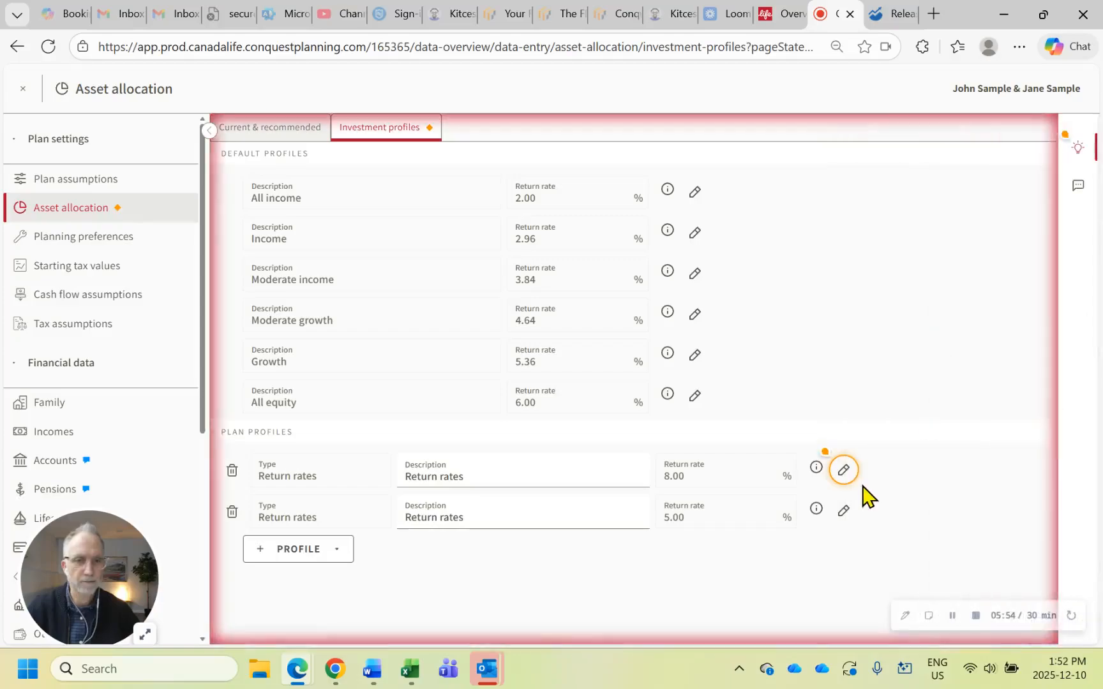
pyautogui.click(844, 471)
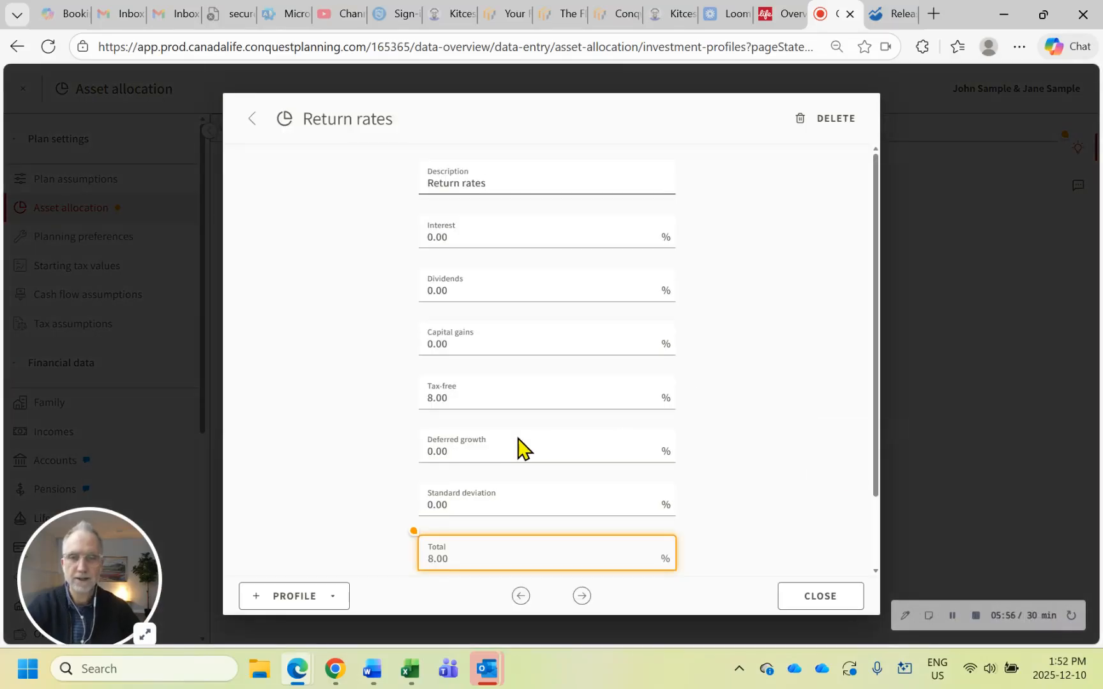
pyautogui.click(468, 395)
pyautogui.doubleClick(468, 395)
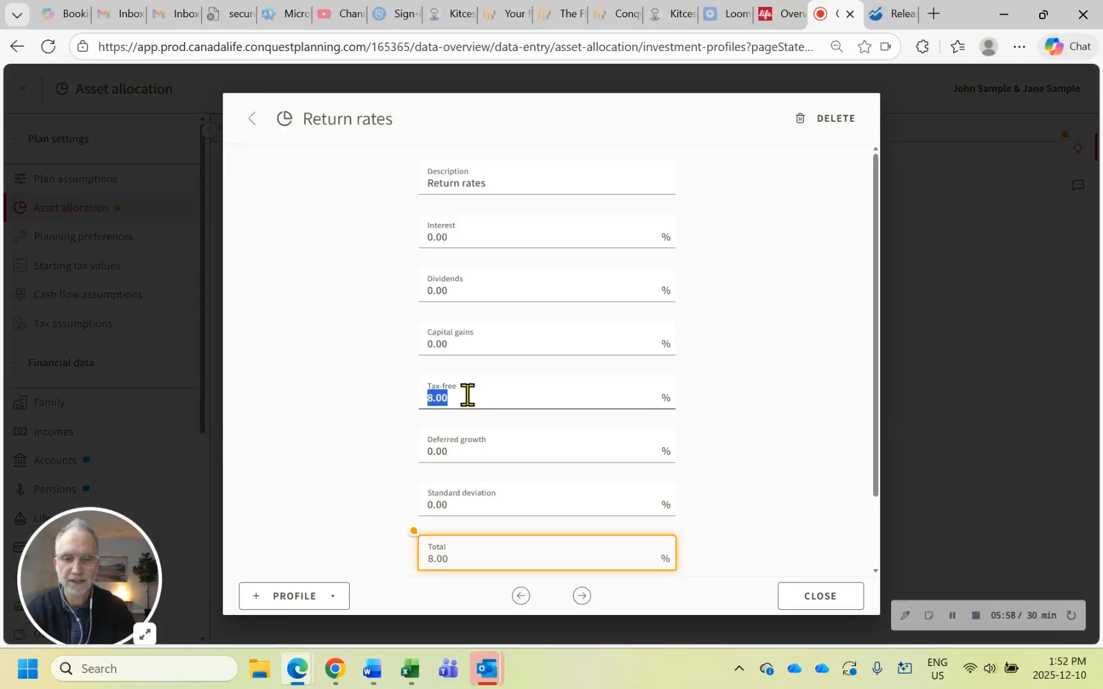
pyautogui.write('7.8')
pyautogui.press('Tab')
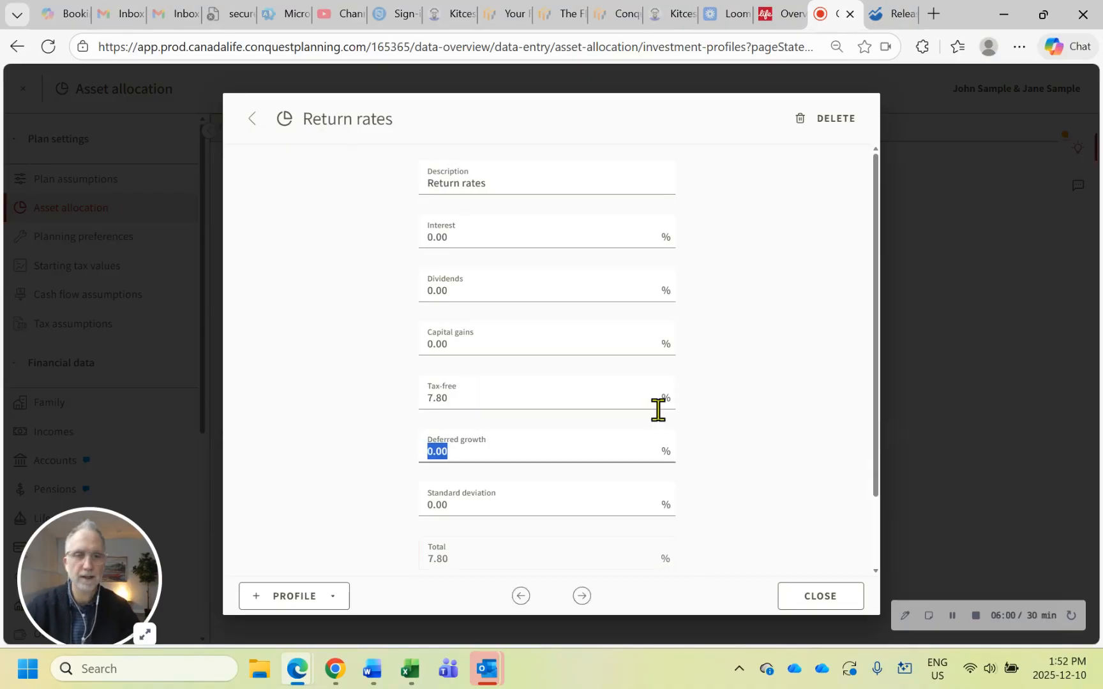
pyautogui.click(769, 422)
pyautogui.click(823, 602)
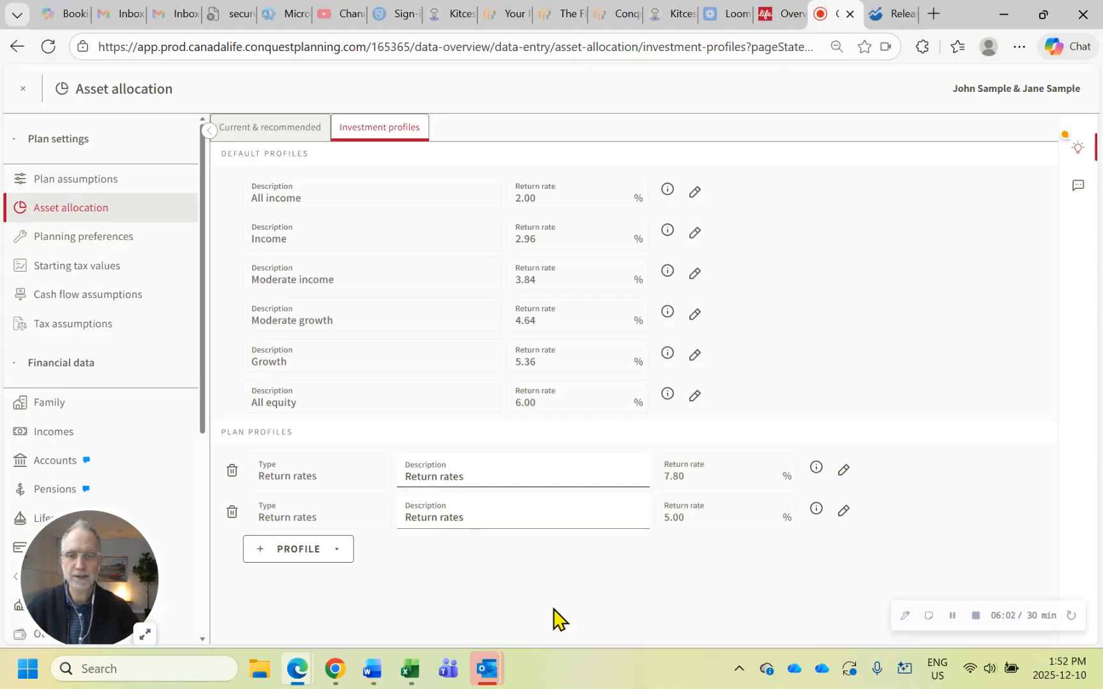
# Return to the plan review, then read the release notes on multi-range integrity checks and Plan alternative reports in Digital stories
pyautogui.click(23, 89)
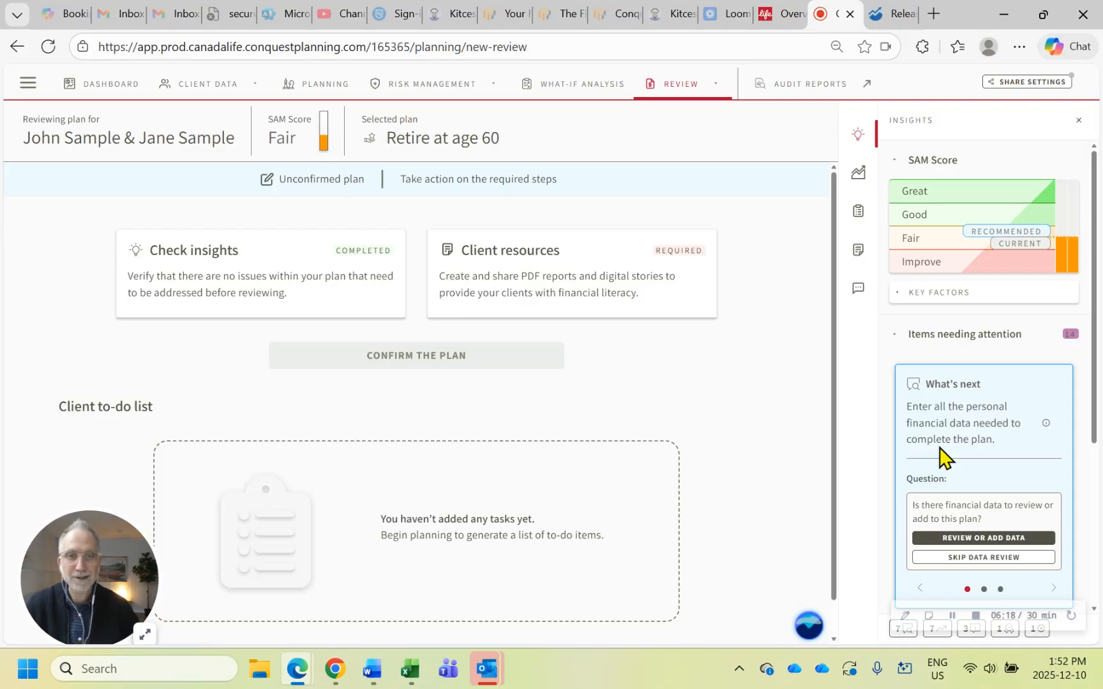
pyautogui.click(891, 19)
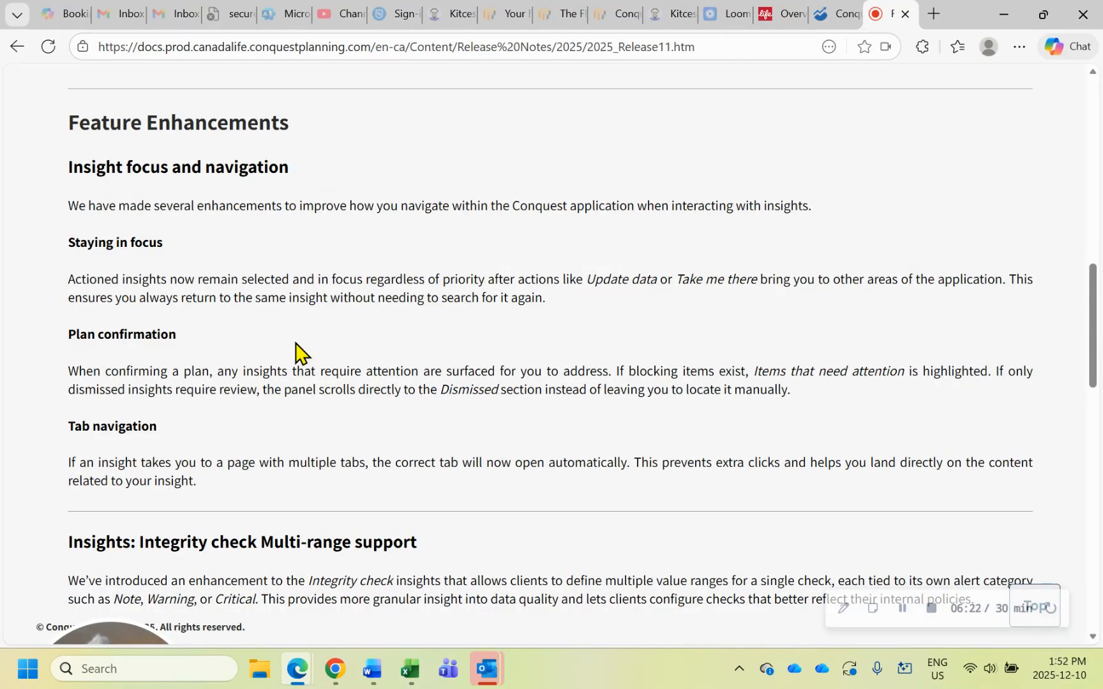
pyautogui.scroll(-3, 296, 352)
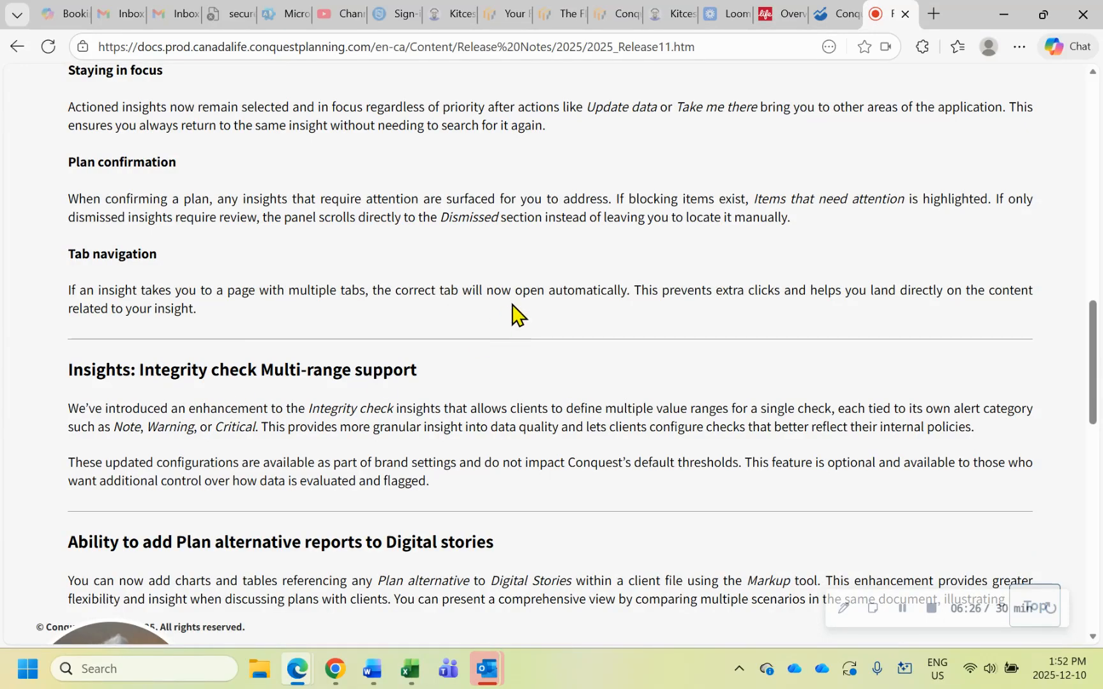
pyautogui.scroll(-3, 514, 314)
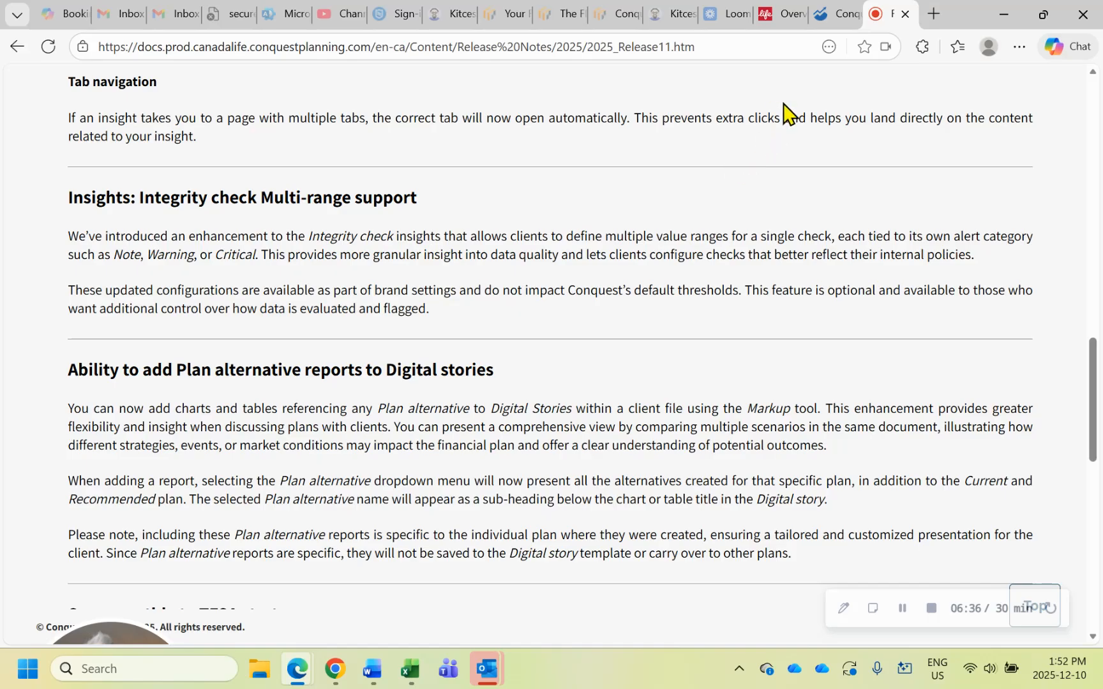
# Return to the plan and add the English Financial Story Template V2 from the library to the client's digital stories
pyautogui.click(828, 23)
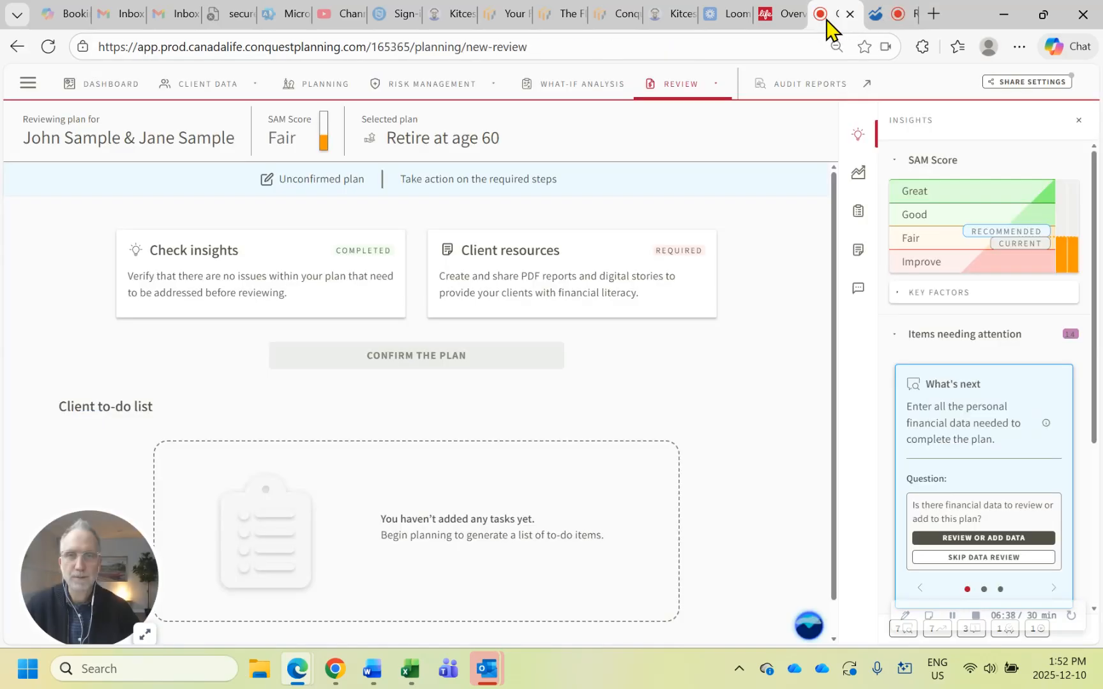
pyautogui.click(716, 96)
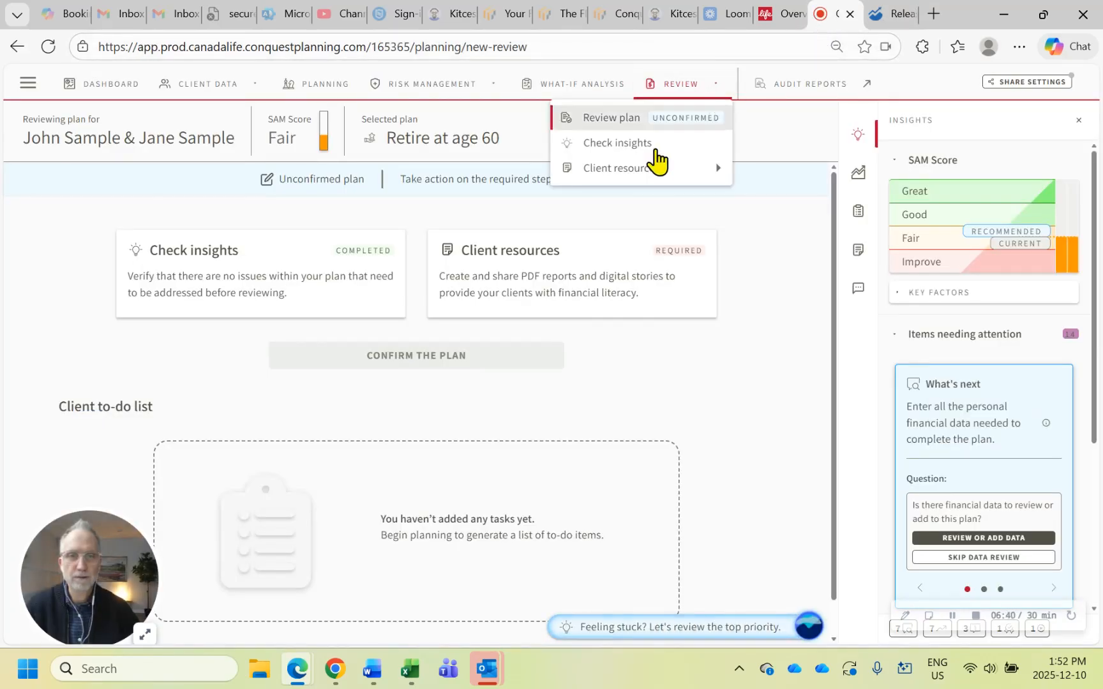
pyautogui.click(638, 170)
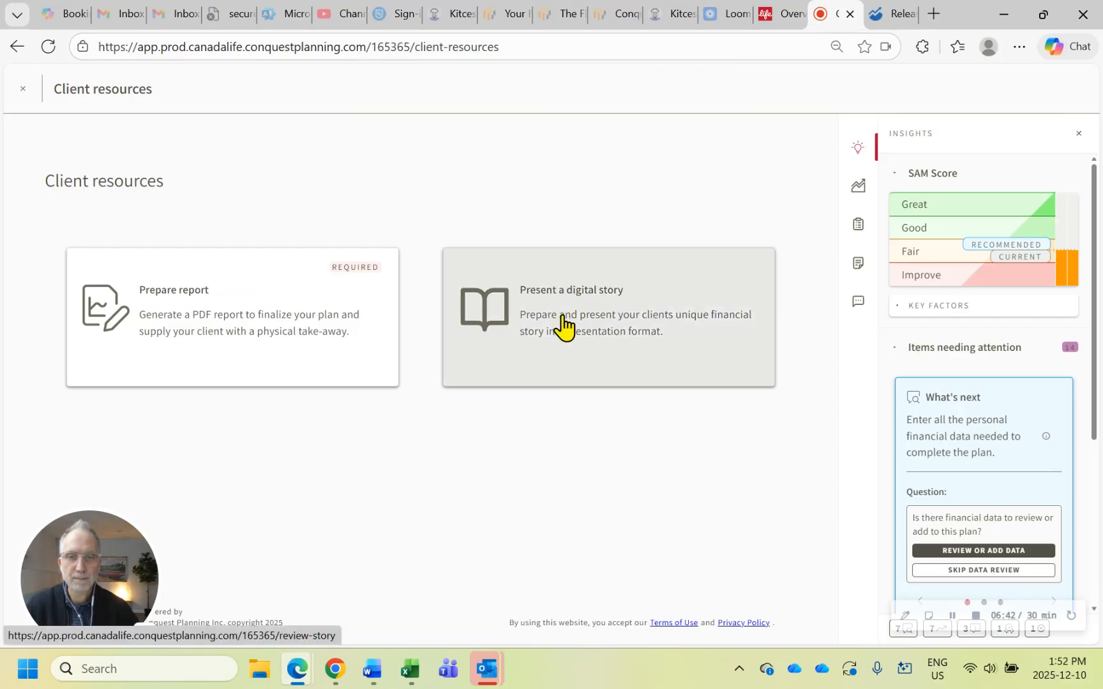
pyautogui.click(563, 327)
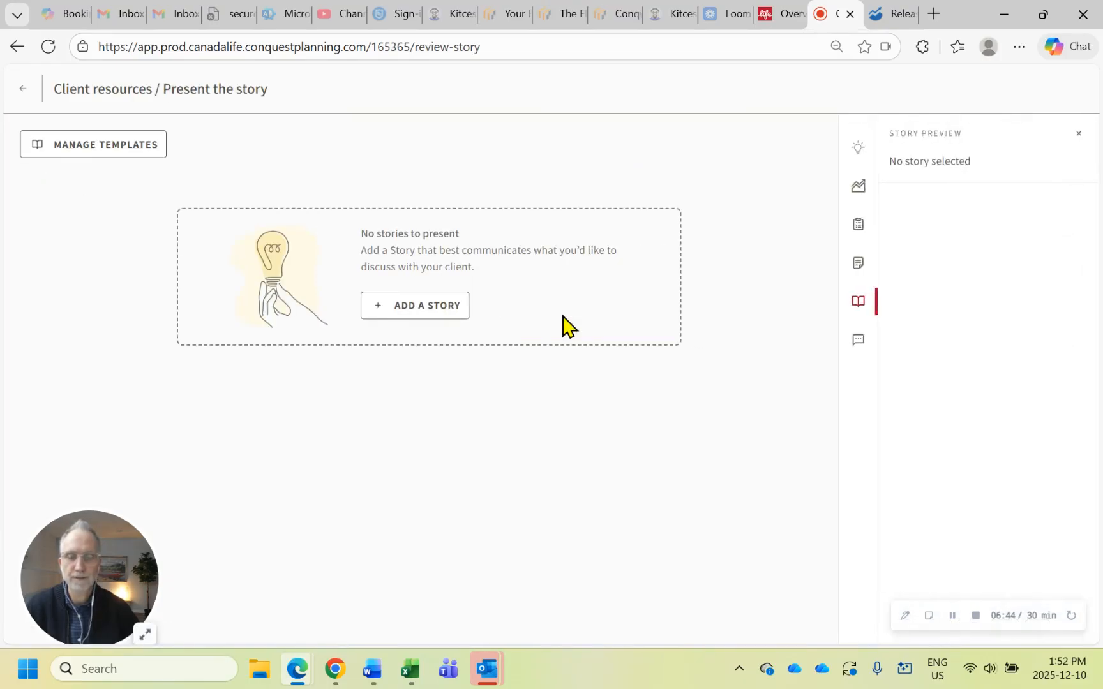
pyautogui.click(394, 317)
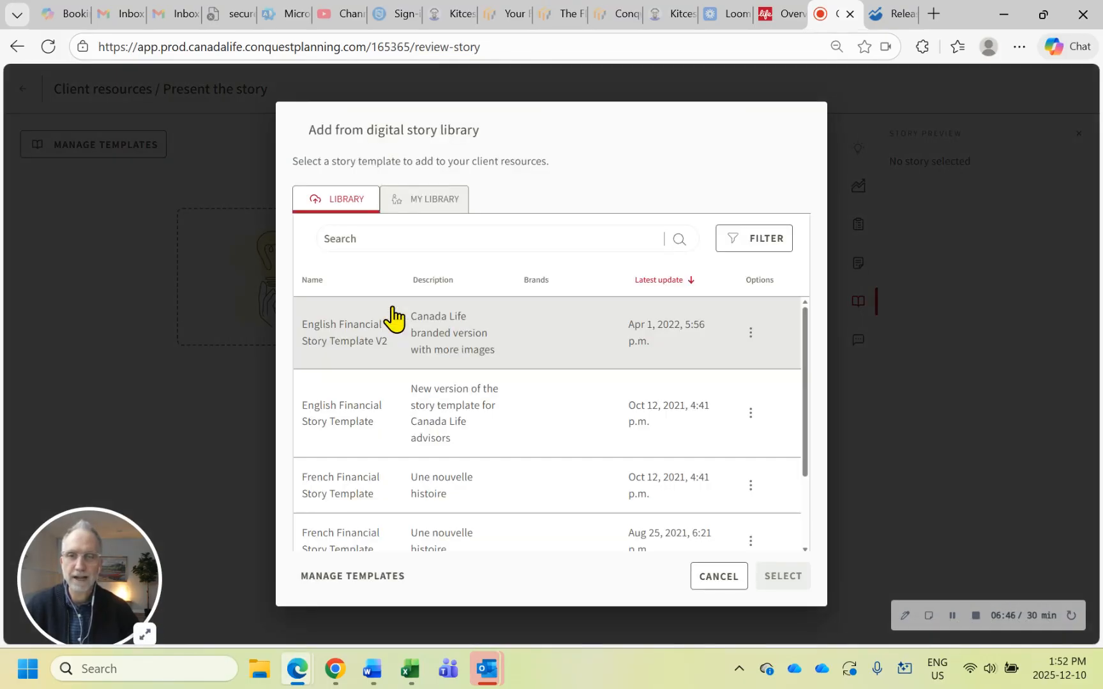
pyautogui.click(535, 338)
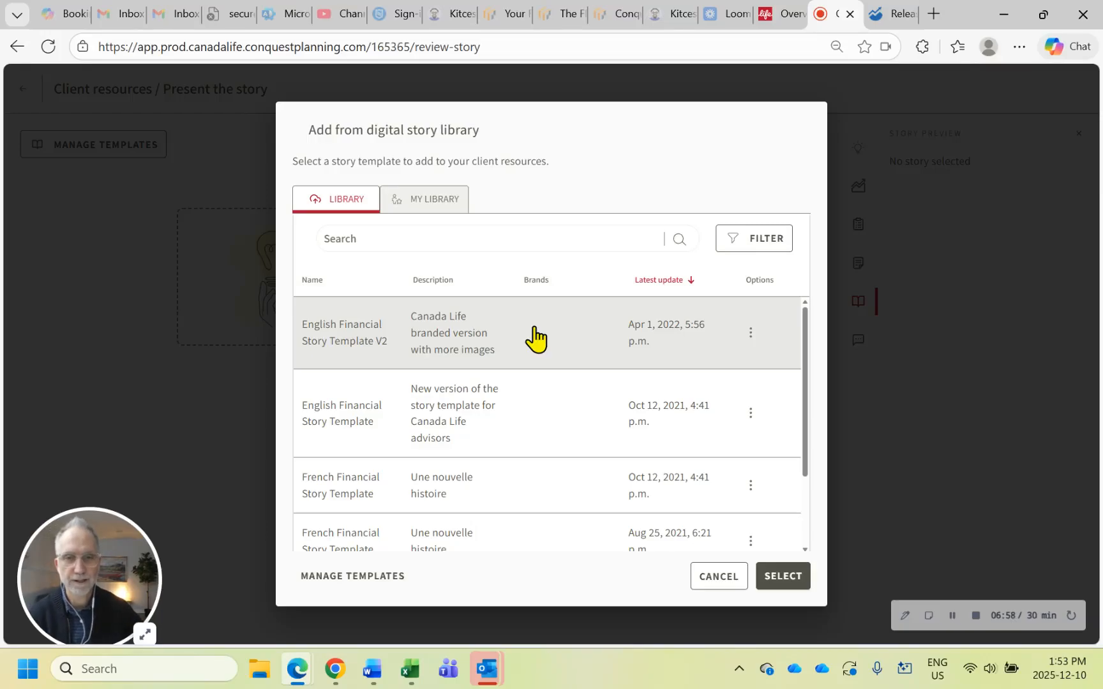
pyautogui.click(783, 577)
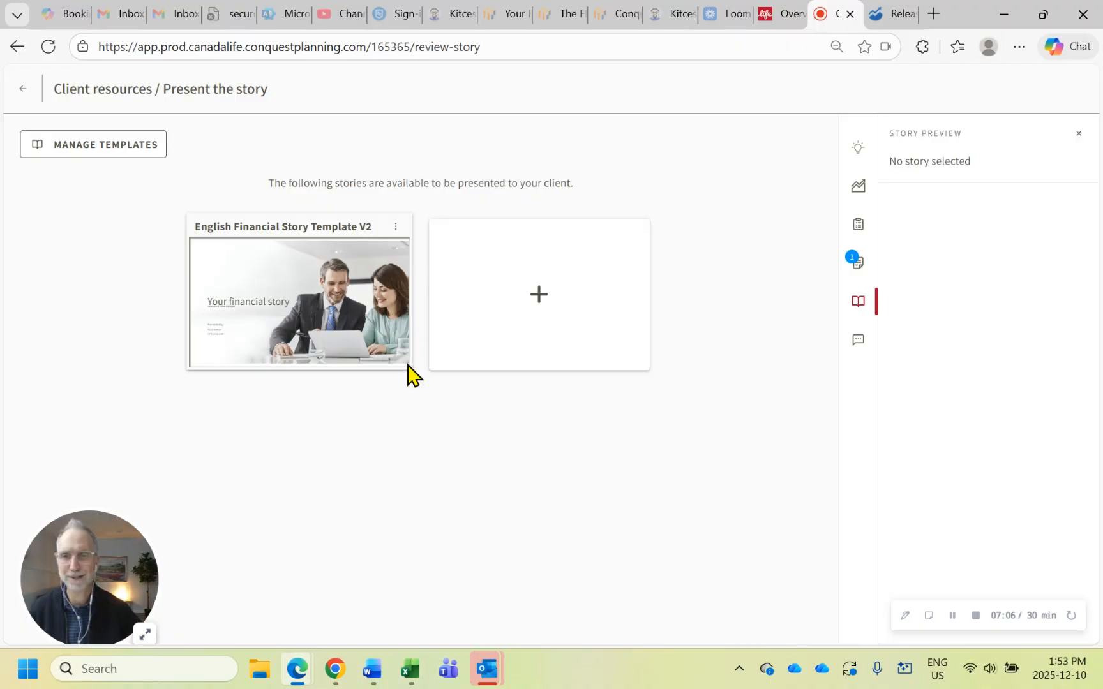
# Open the new digital story and browse its slides through to the retirement goal cash flow slide
pyautogui.click(300, 305)
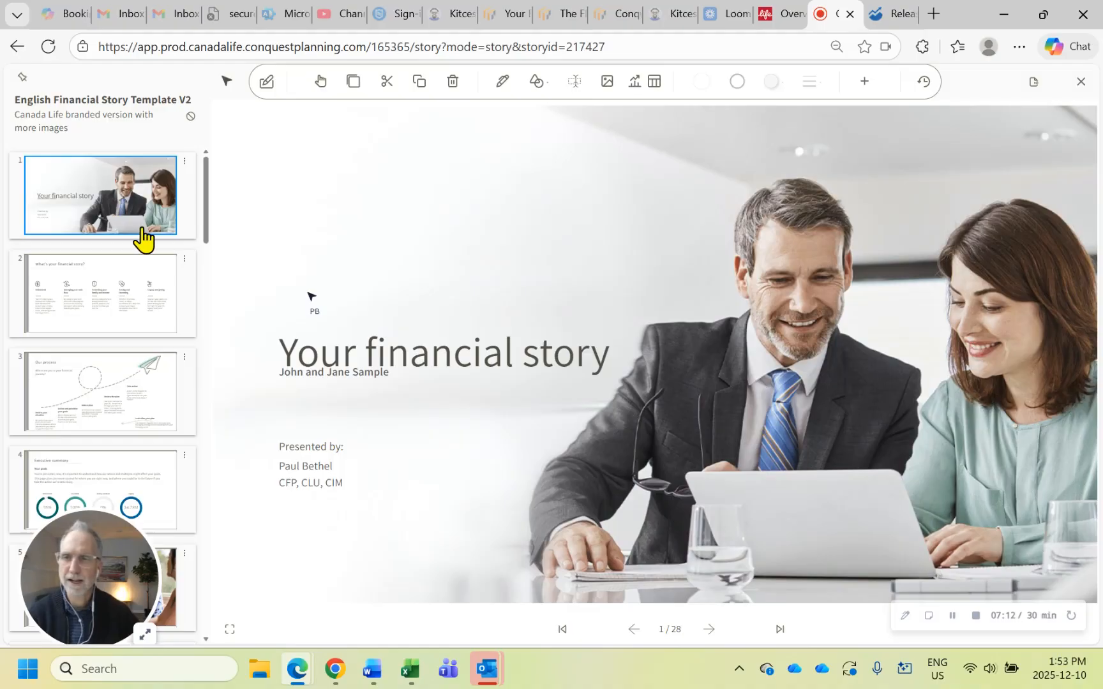
pyautogui.click(144, 304)
pyautogui.click(116, 400)
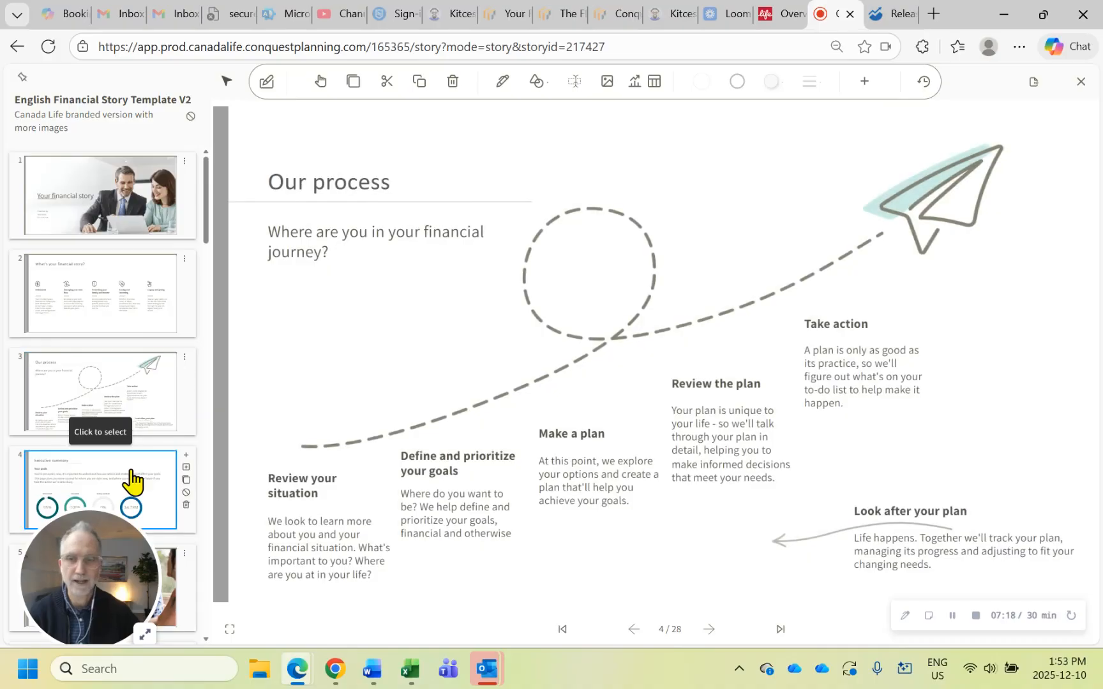
pyautogui.scroll(-1, 134, 476)
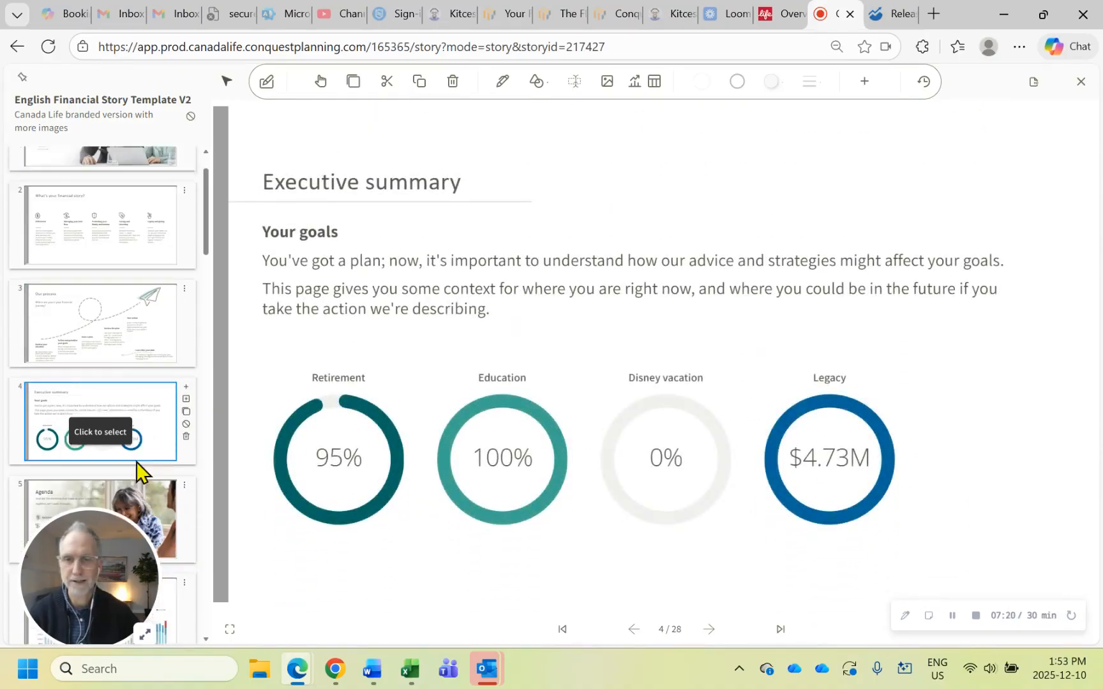
pyautogui.scroll(-4, 136, 462)
pyautogui.click(135, 332)
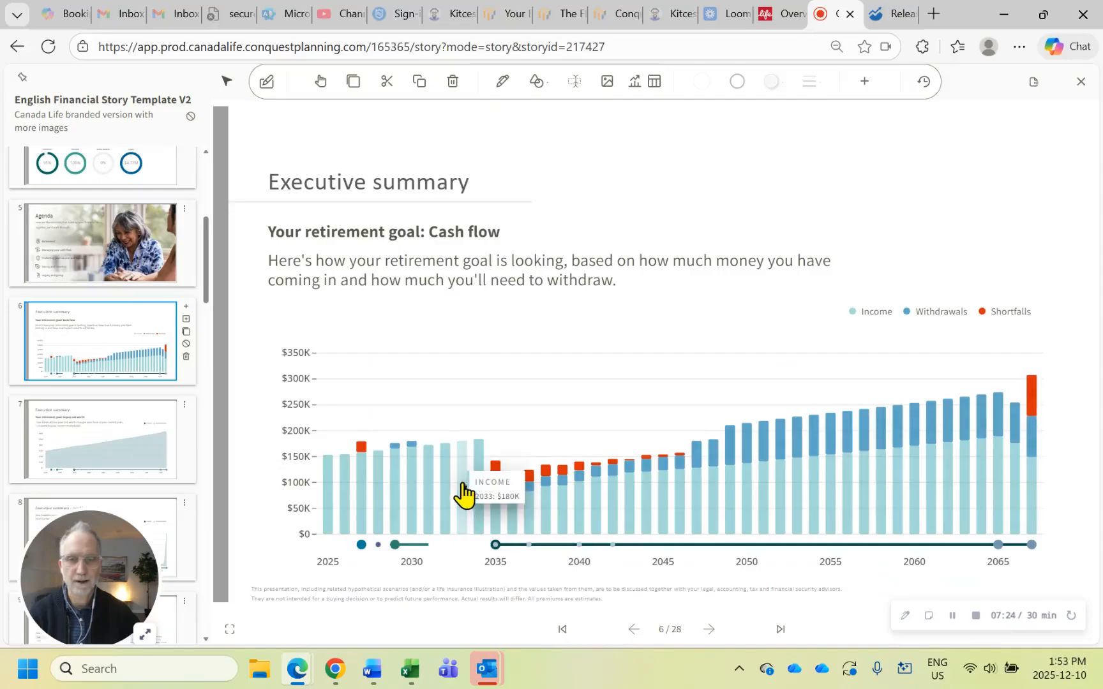
# Inspect the 2033 income and 2053 withdrawals details in the cash flow chart, then go back to the first slide thumbnails
pyautogui.click(463, 485)
pyautogui.click(788, 447)
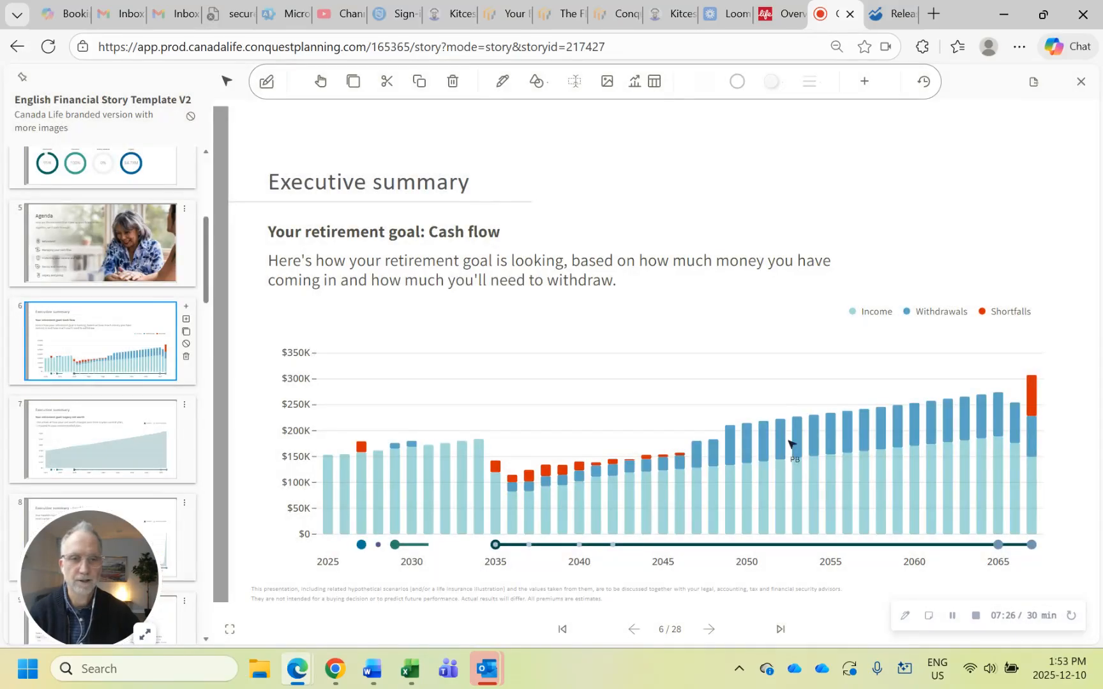
pyautogui.click(799, 446)
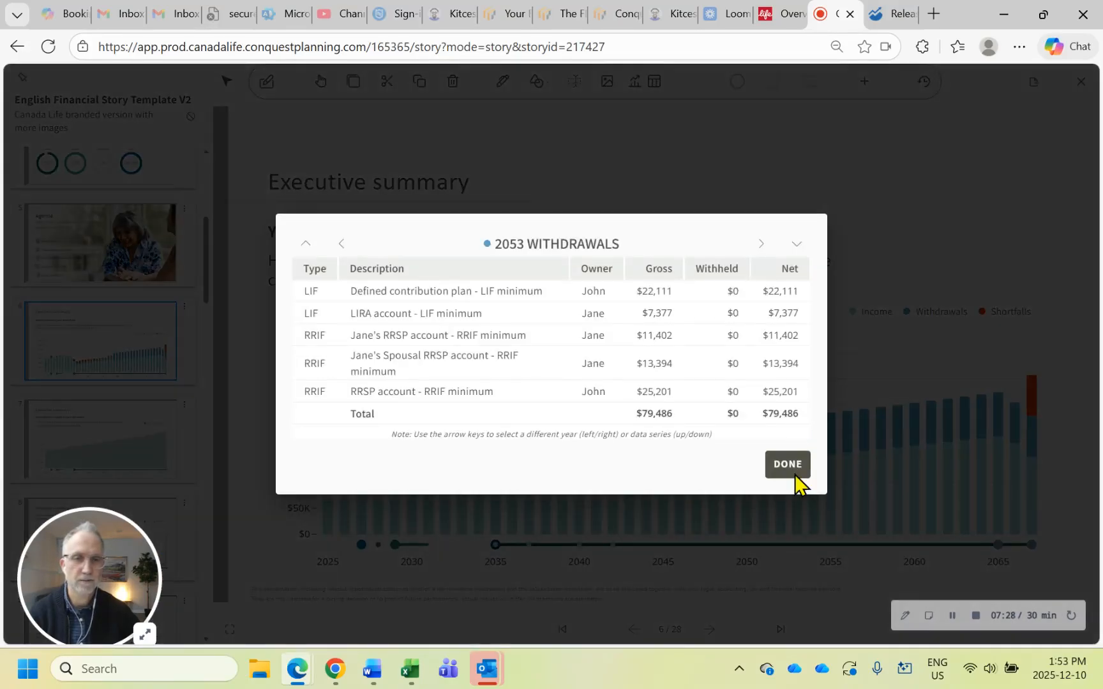
pyautogui.click(788, 469)
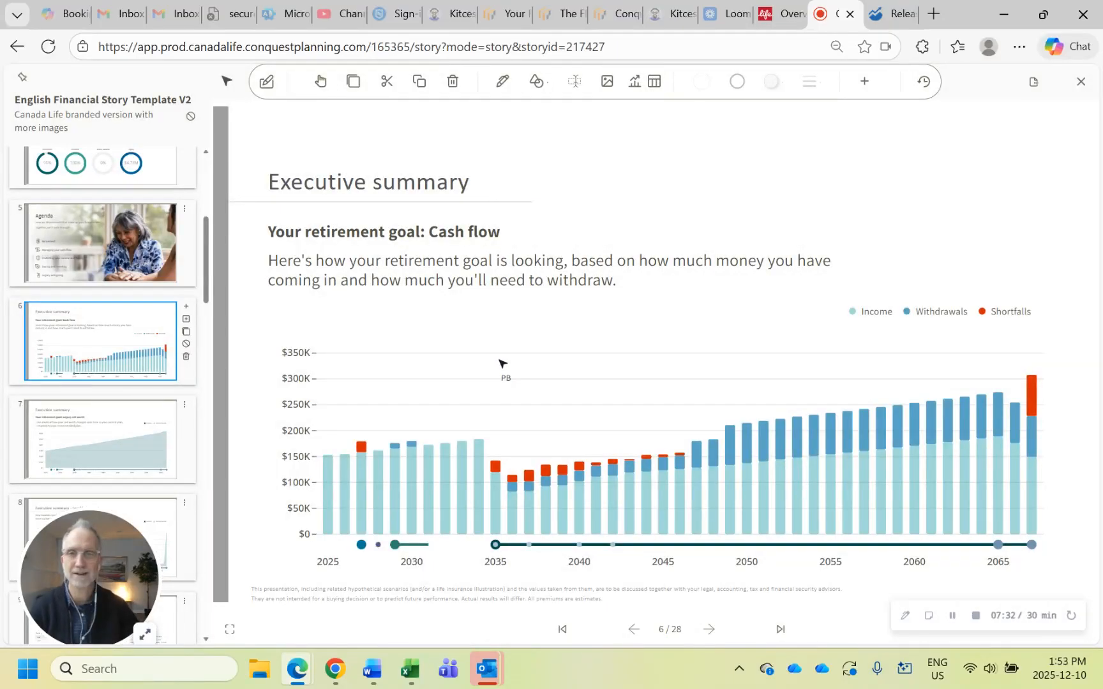
pyautogui.scroll(5, 126, 273)
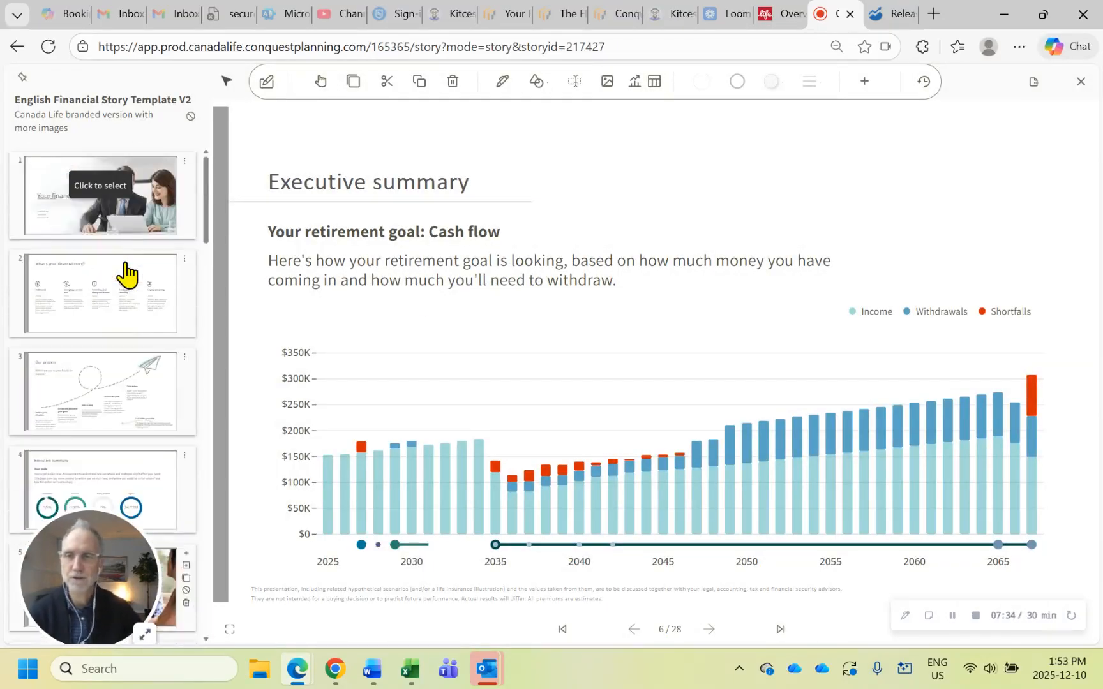
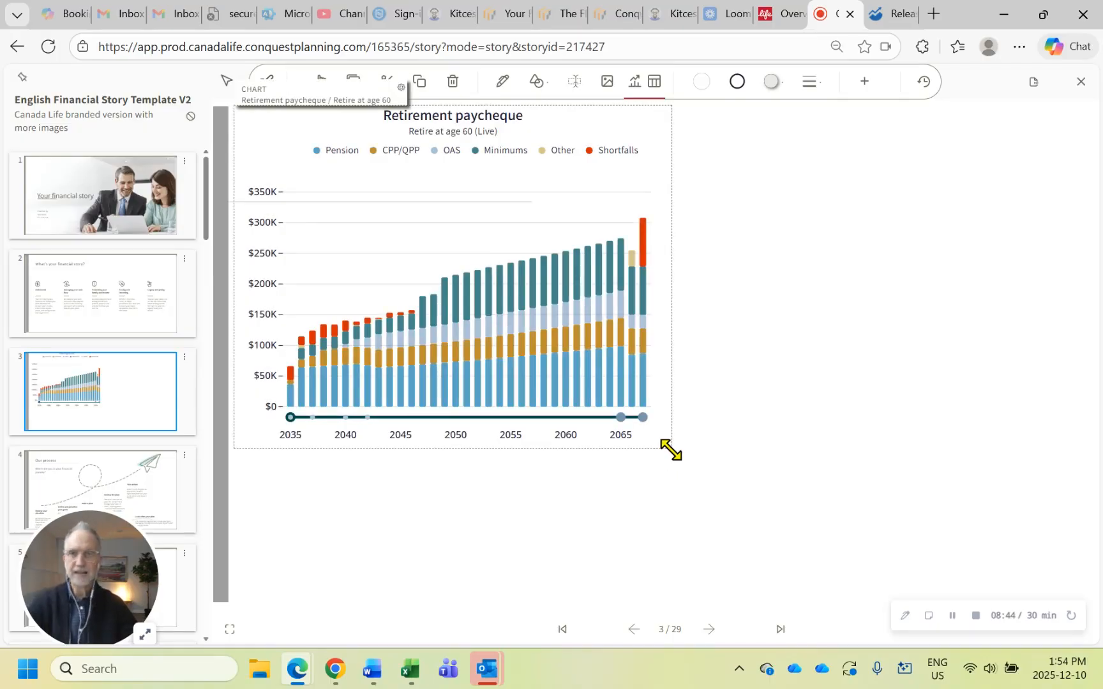
# Add the Retirement paycheque chart for the Retire at age 65 plan alternative beside the existing age 60 chart on slide 3
pyautogui.click(641, 81)
pyautogui.click(261, 171)
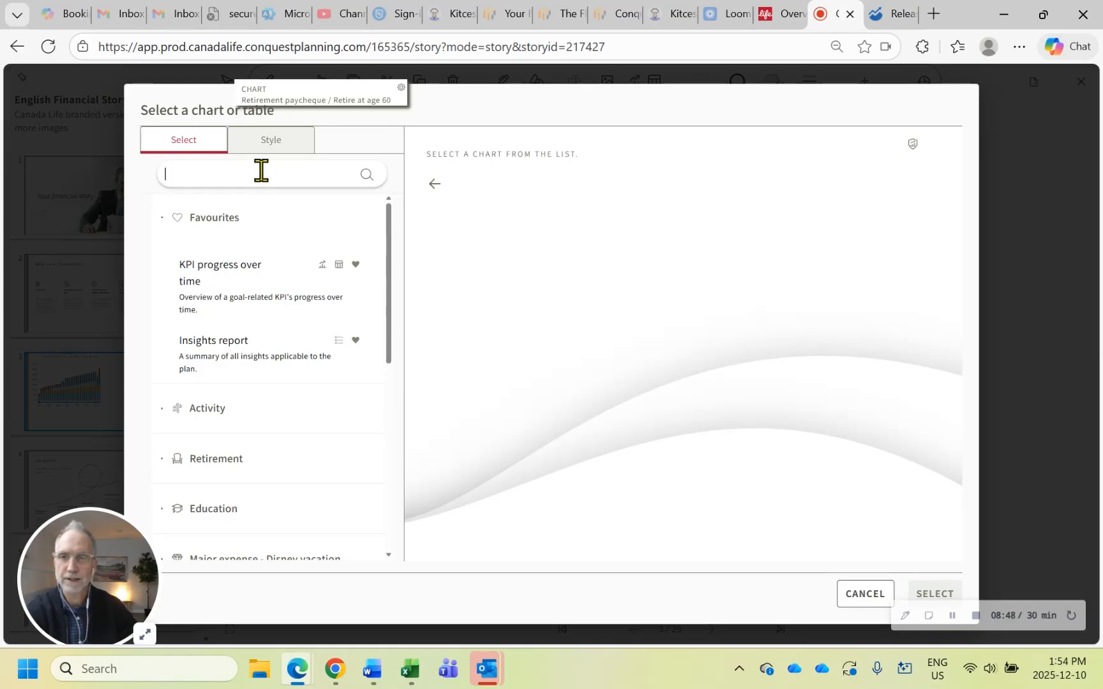
pyautogui.write('retirement pay')
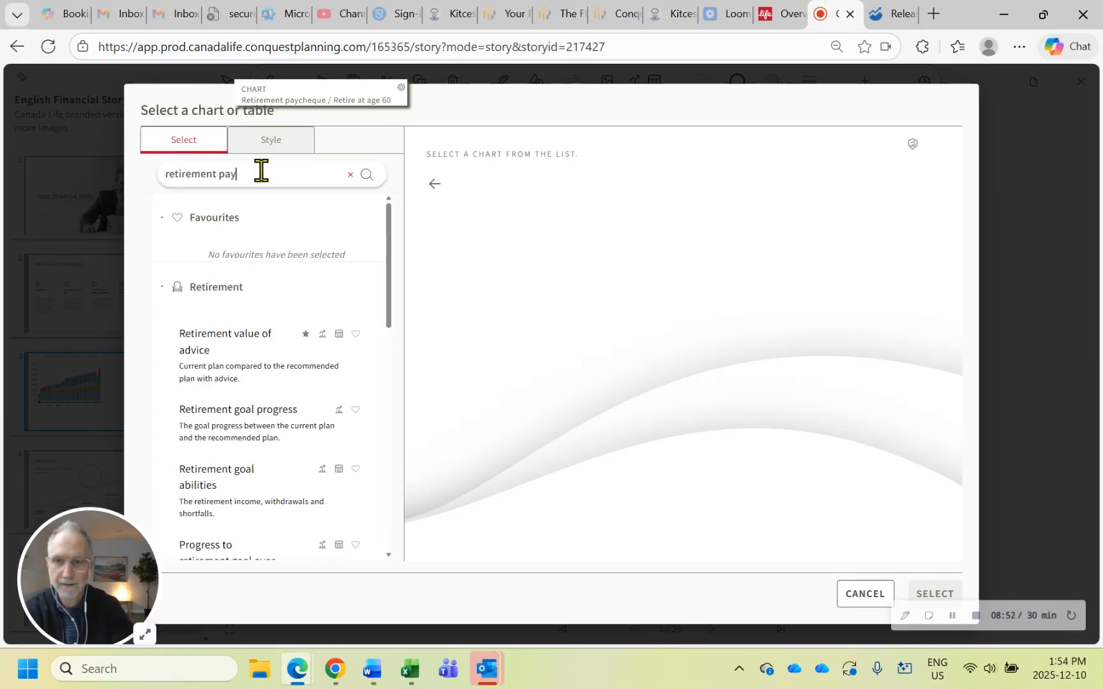
pyautogui.click(263, 367)
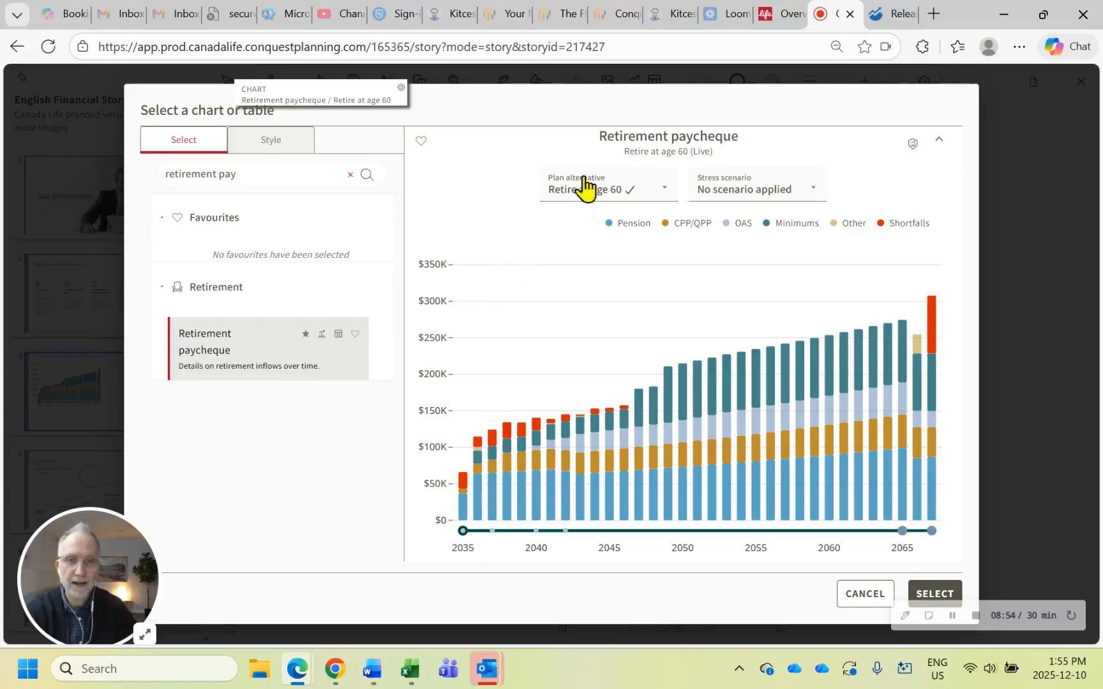
pyautogui.click(586, 190)
pyautogui.click(611, 291)
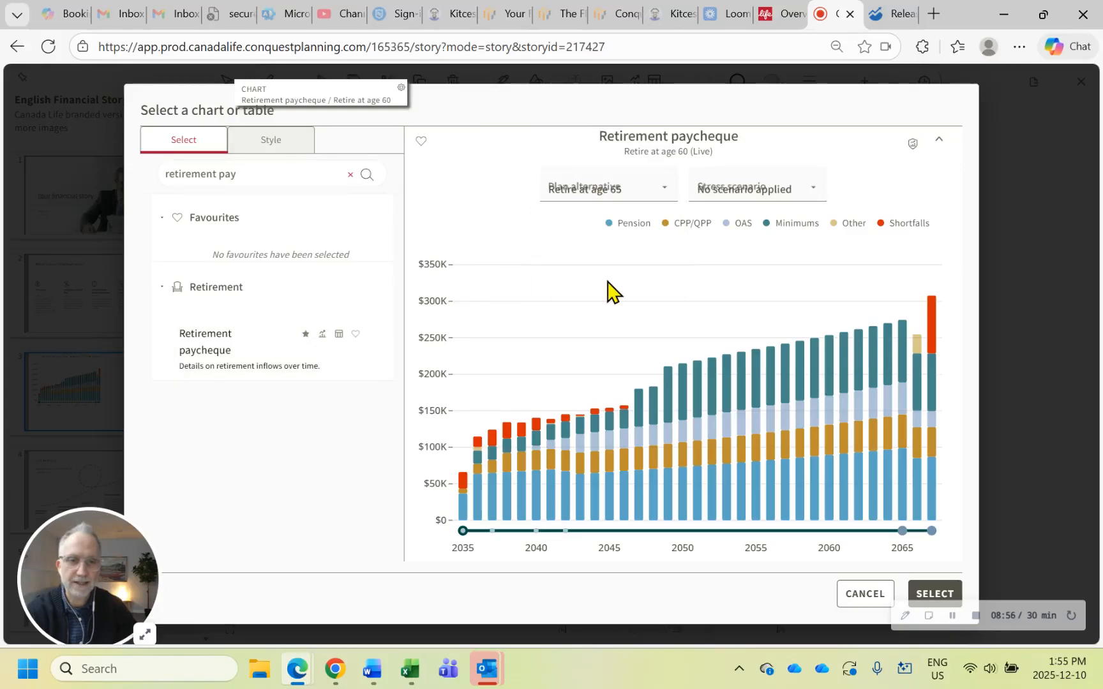
pyautogui.click(937, 595)
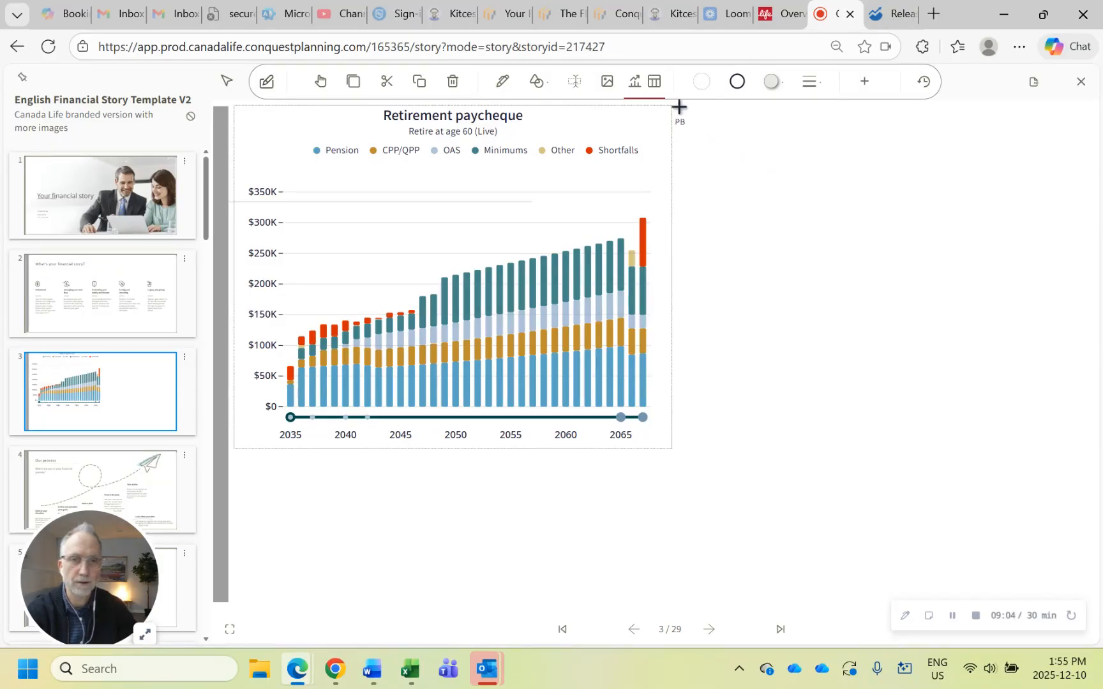
pyautogui.moveTo(677, 105); pyautogui.dragTo(1093, 452)
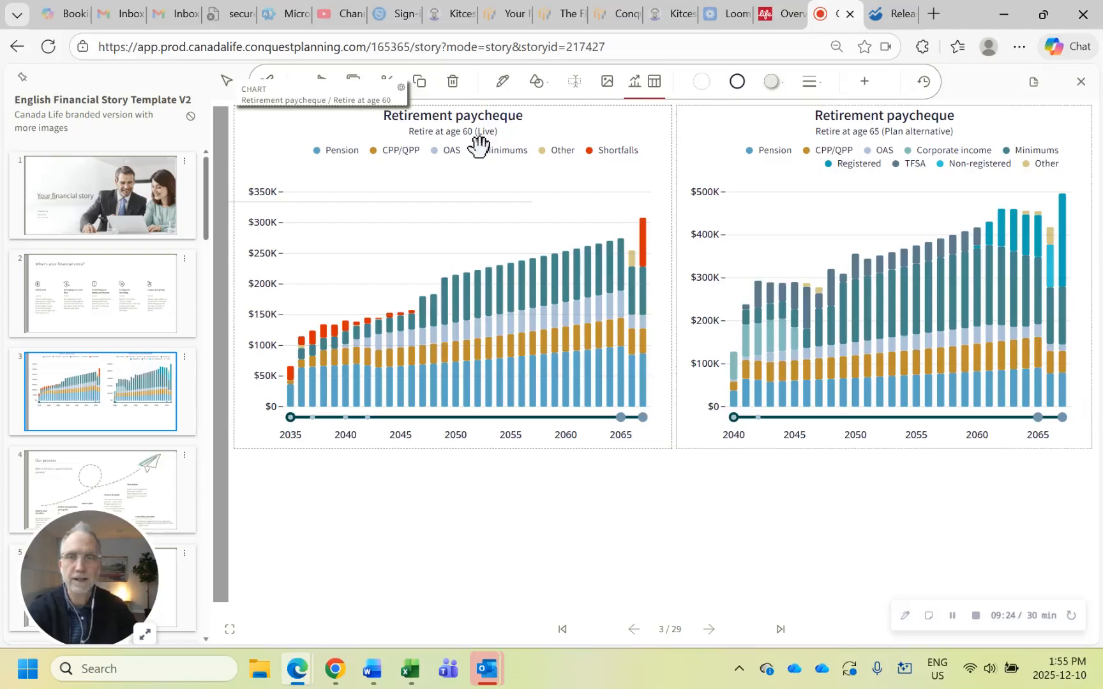
# Add the Retirement goal progress chart for Retire at age 60 directly below the age 60 paycheque chart
pyautogui.click(638, 91)
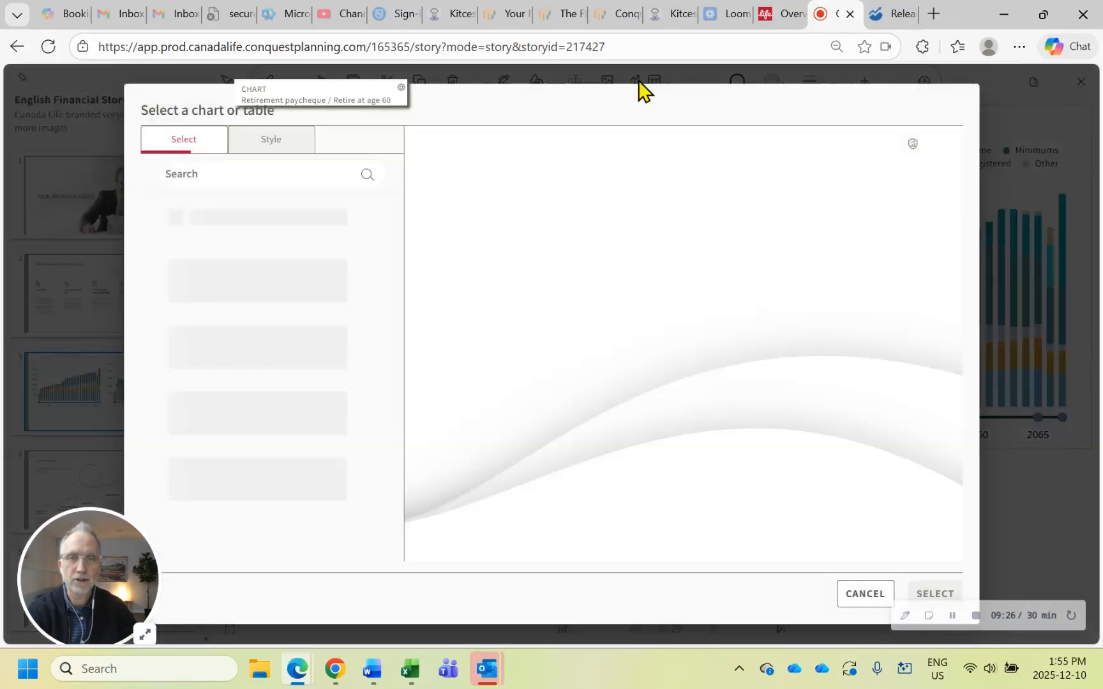
pyautogui.click(281, 178)
pyautogui.write('goal')
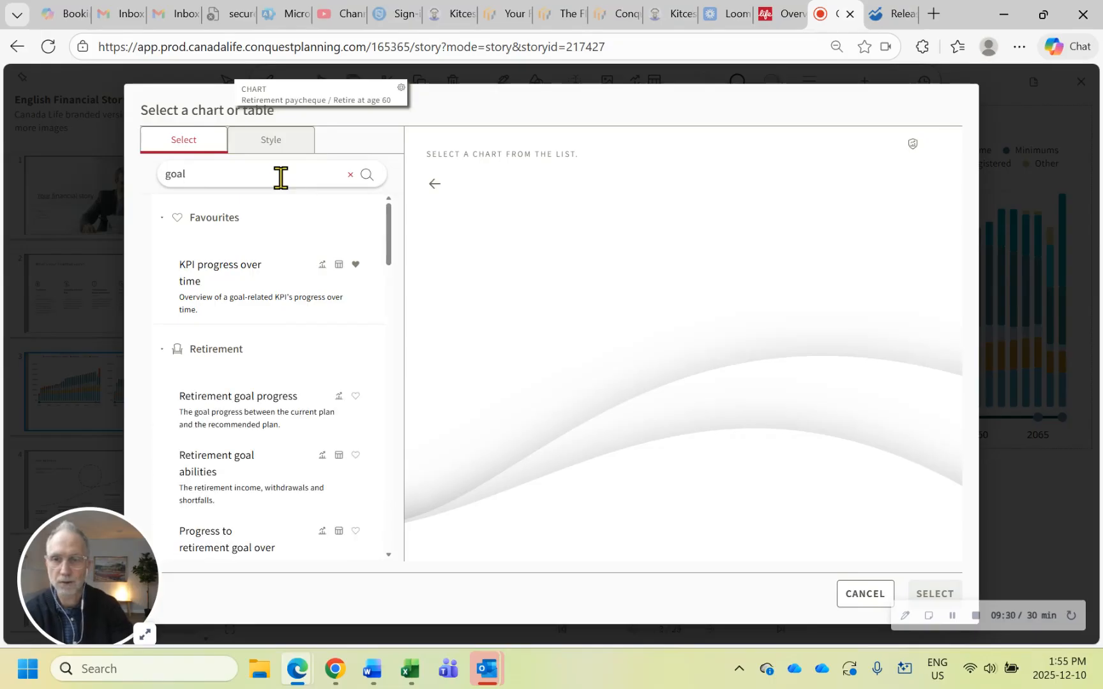
pyautogui.click(268, 401)
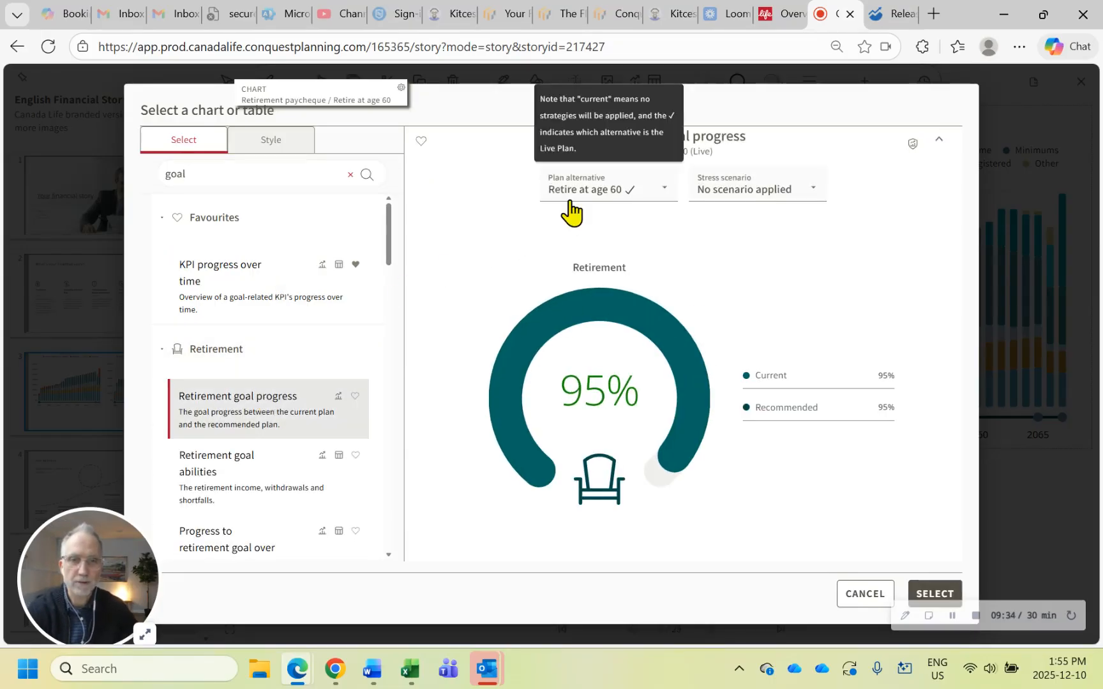
pyautogui.click(935, 594)
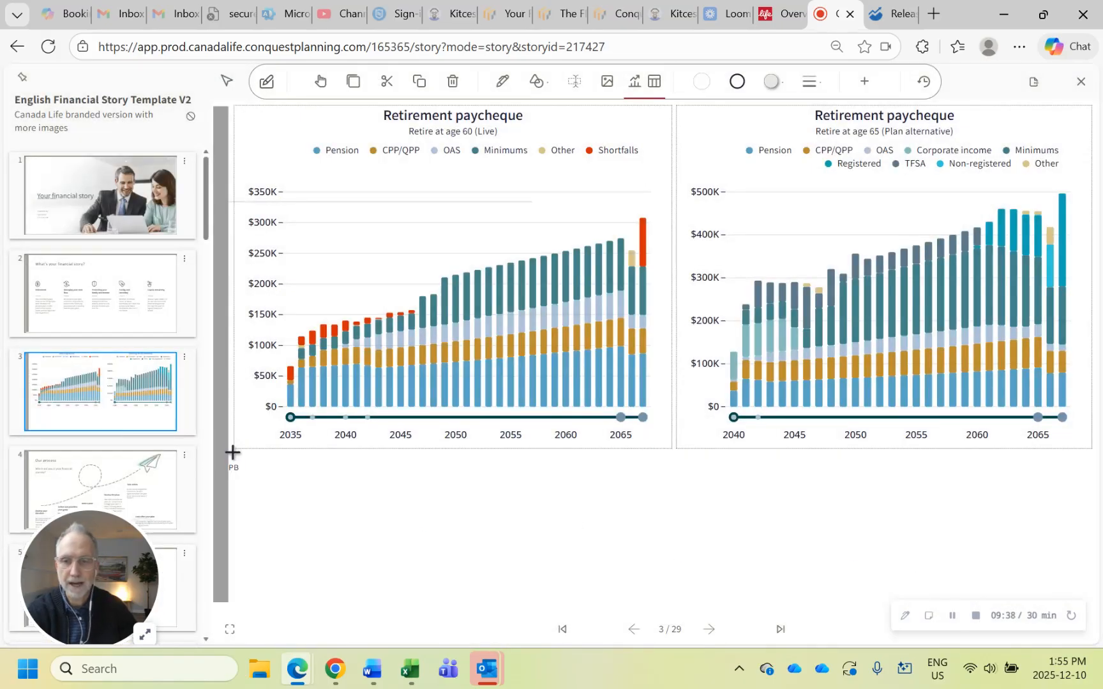
pyautogui.moveTo(234, 455); pyautogui.dragTo(671, 601)
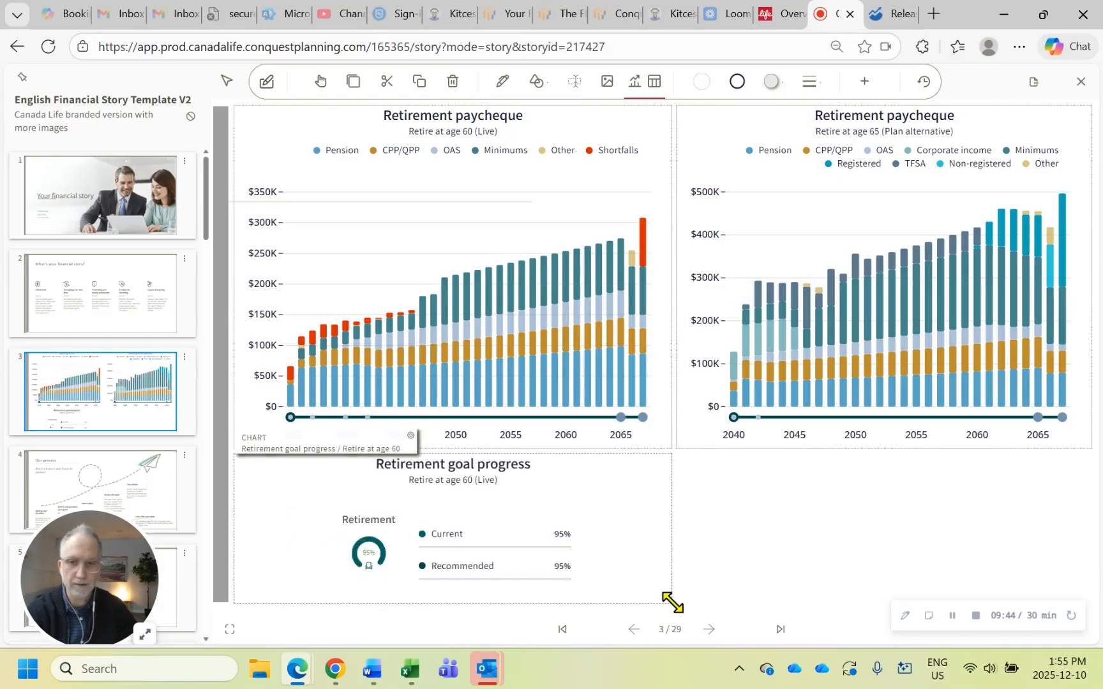
# Add the Retirement goal progress chart for the Retire at age 65 plan alternative below the age 65 paycheque chart
pyautogui.click(634, 88)
pyautogui.click(286, 176)
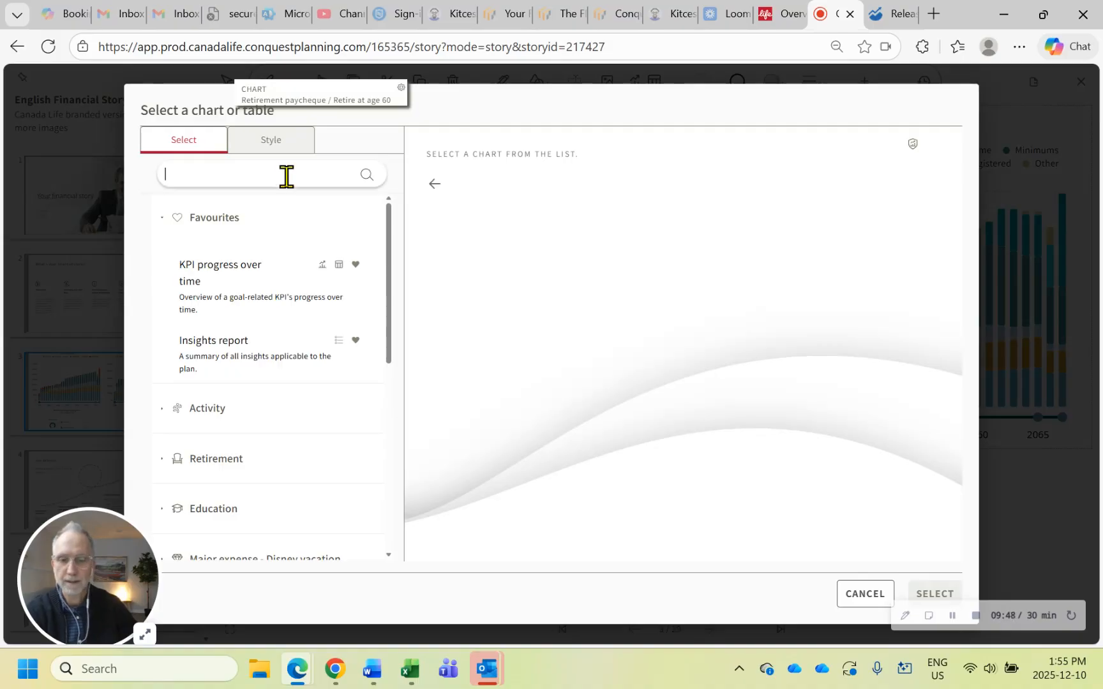
pyautogui.write('goal')
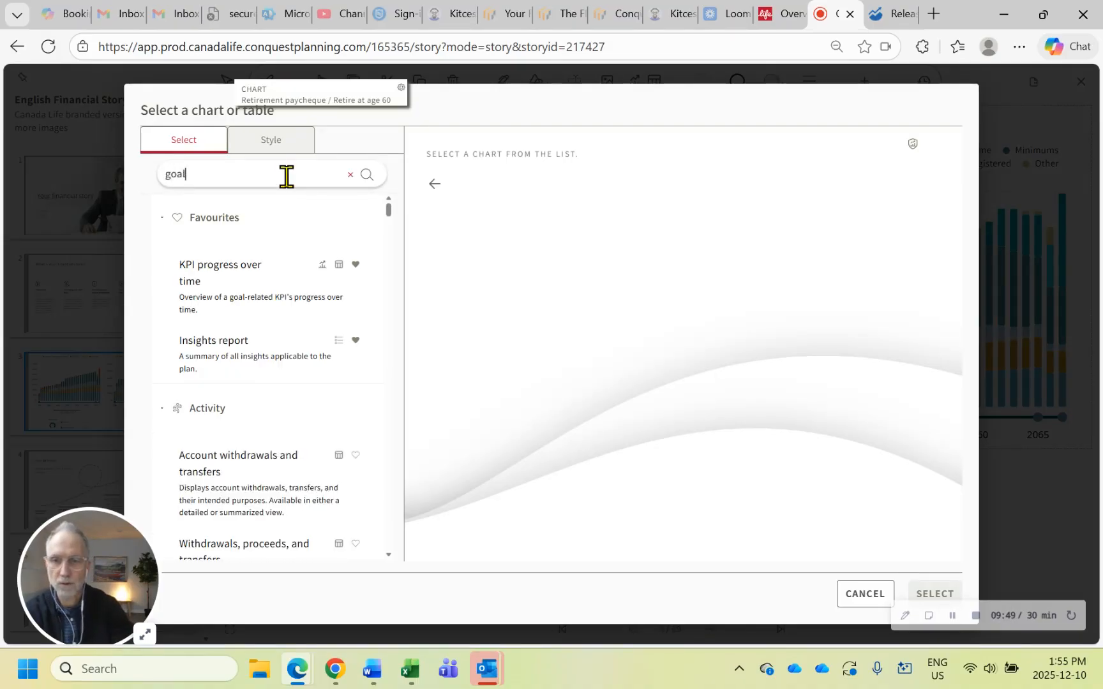
pyautogui.write(' pr')
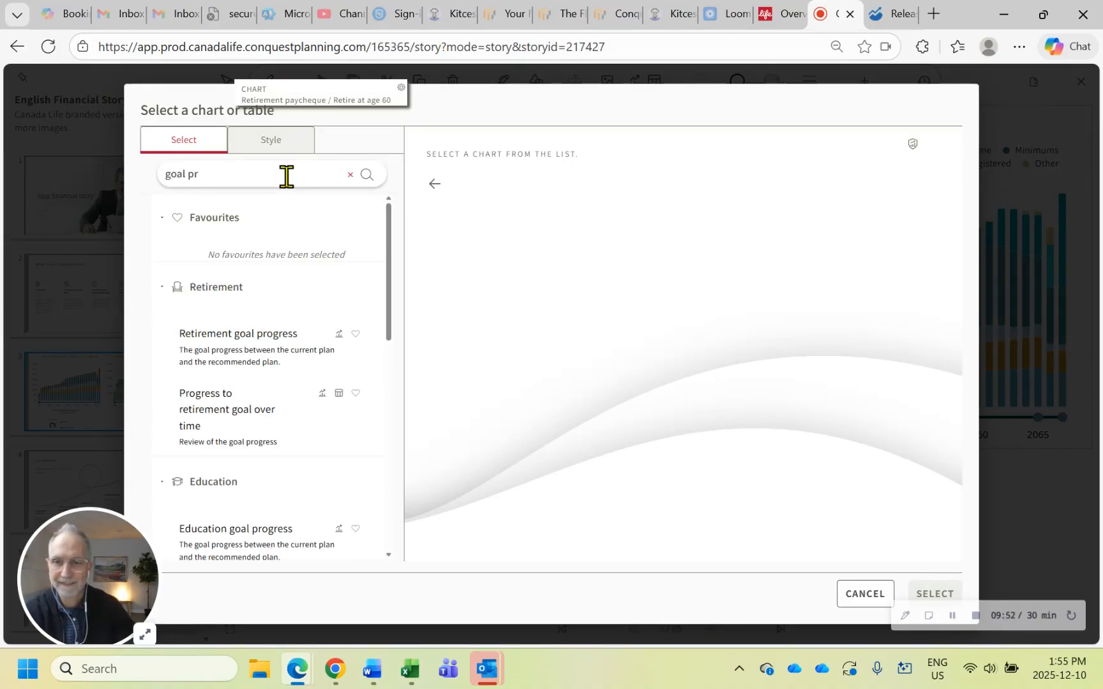
pyautogui.click(289, 364)
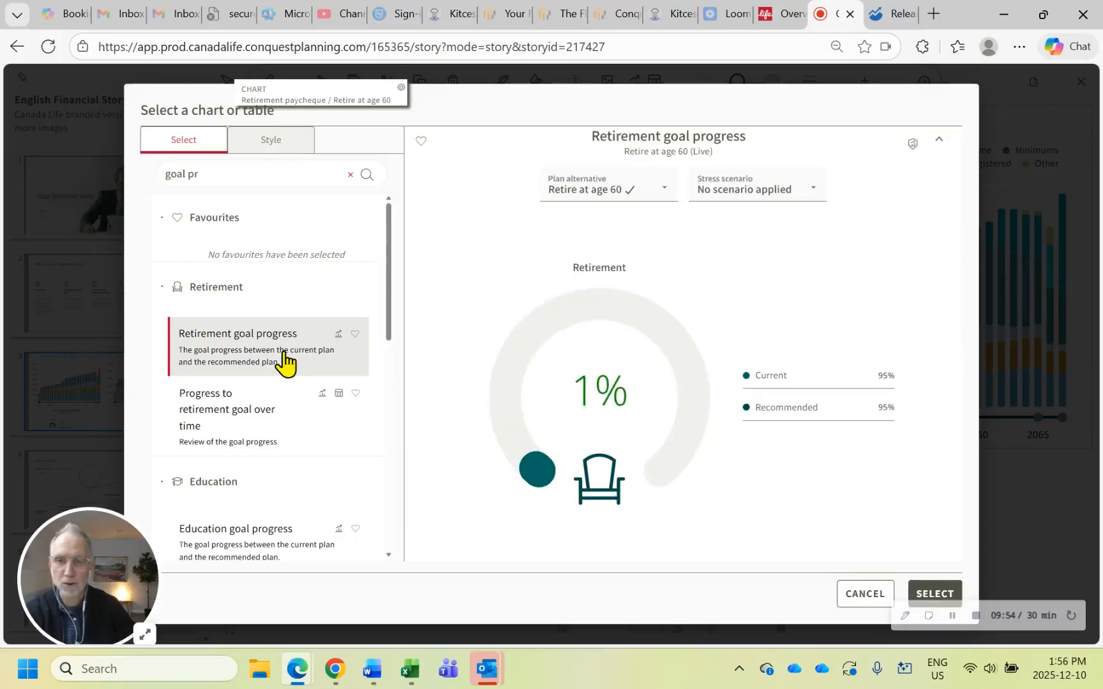
pyautogui.click(644, 209)
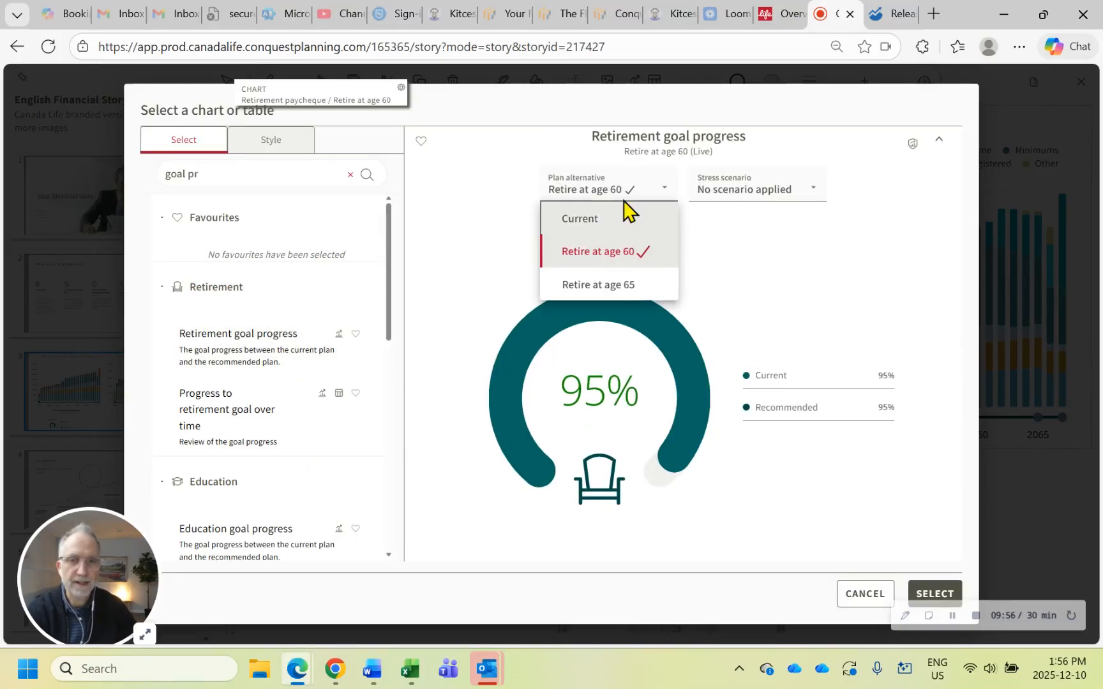
pyautogui.click(613, 286)
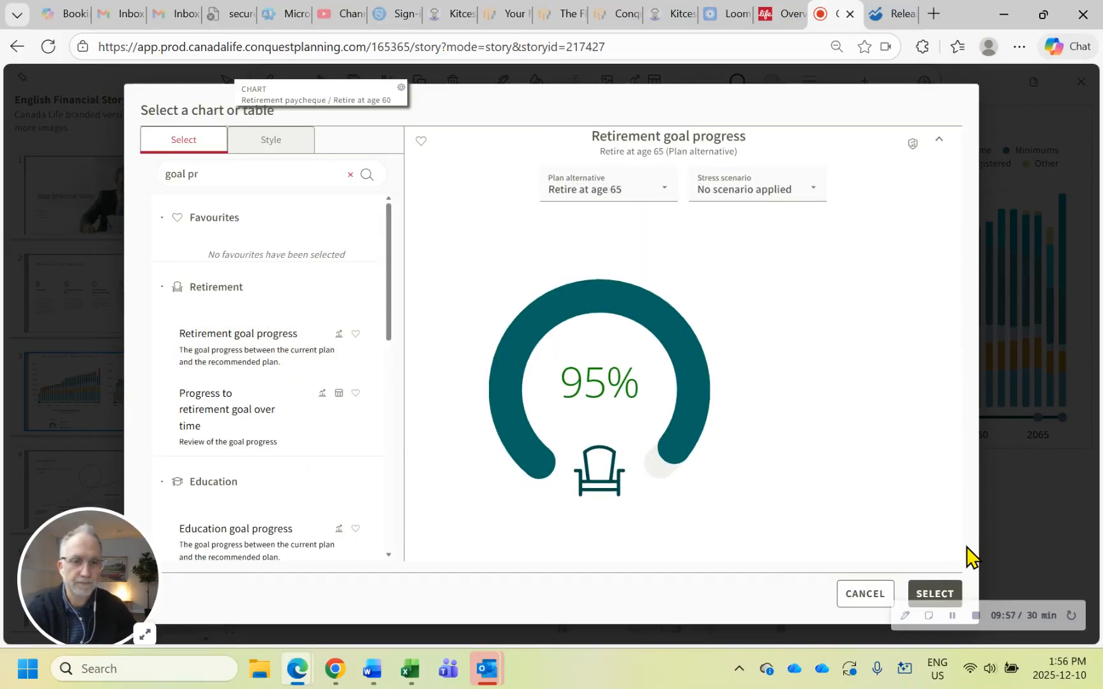
pyautogui.click(937, 595)
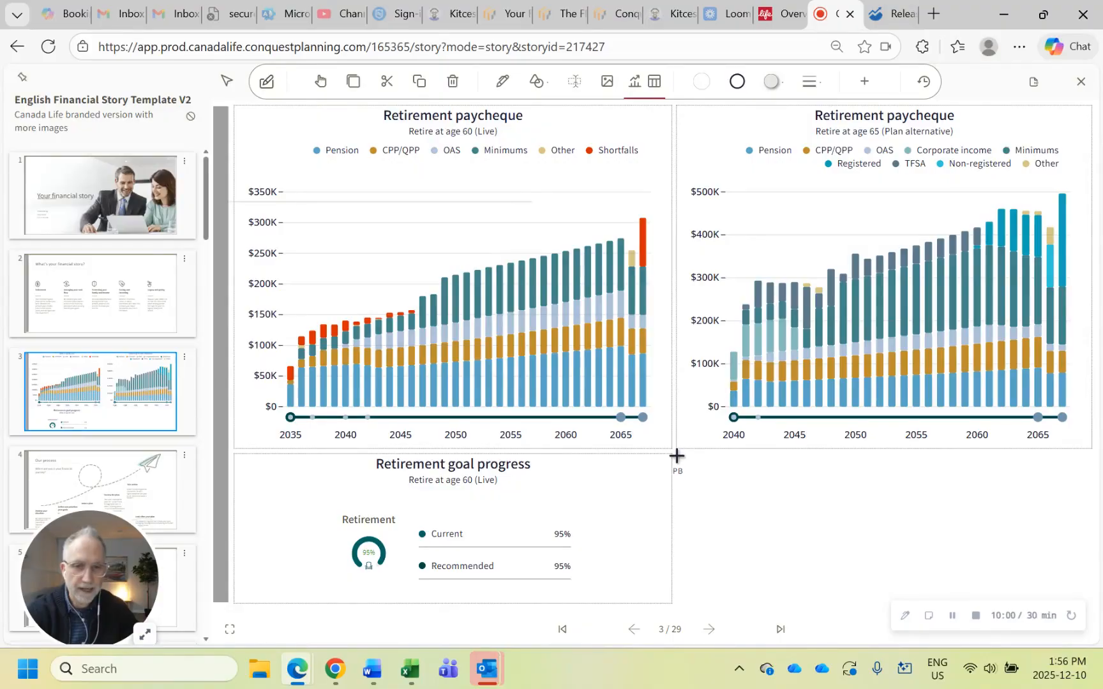
pyautogui.moveTo(677, 455); pyautogui.dragTo(1094, 604)
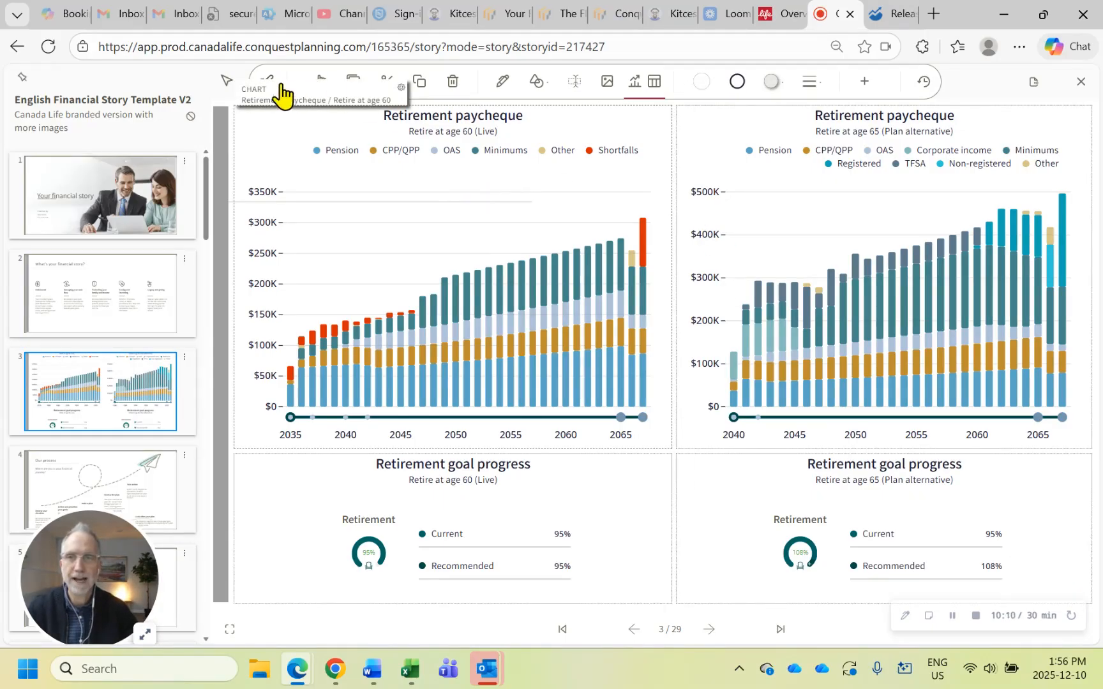
# Leave markup mode and review slides 1 and 2 before returning to the comparison charts on slide 3
pyautogui.click(224, 82)
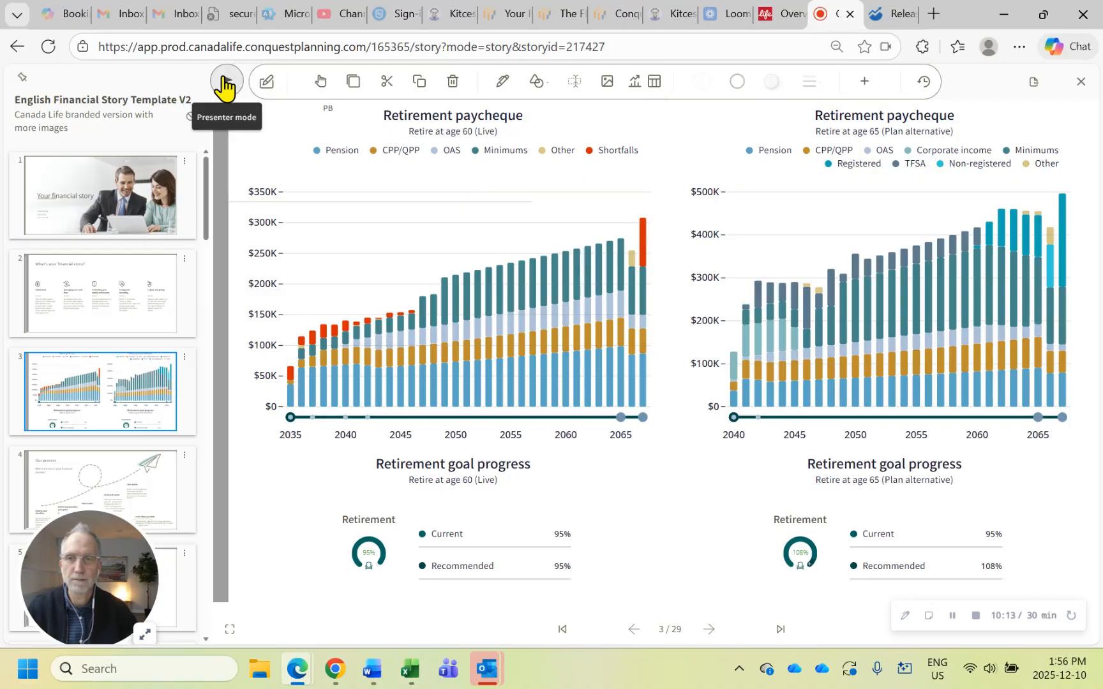
pyautogui.click(105, 196)
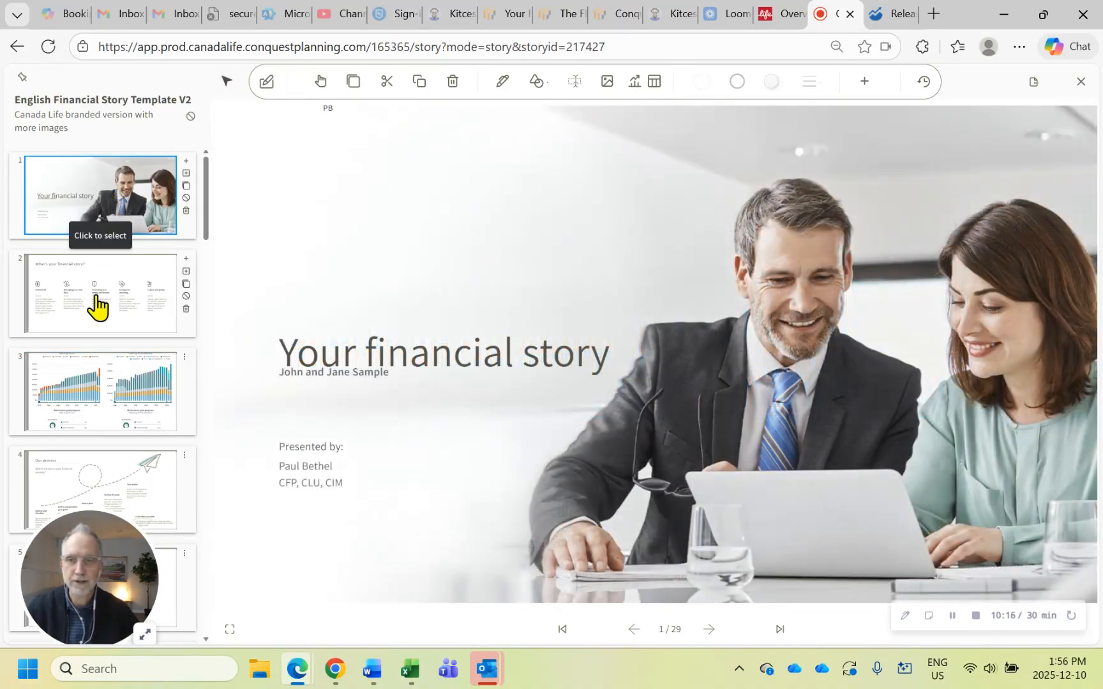
pyautogui.click(98, 306)
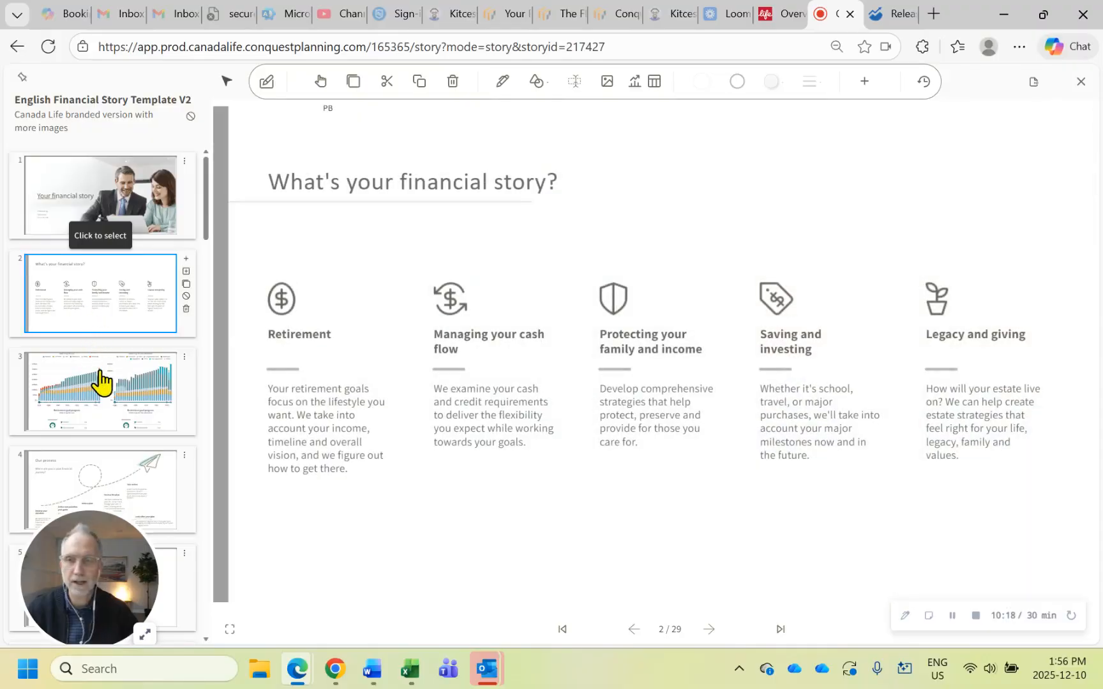
pyautogui.click(100, 383)
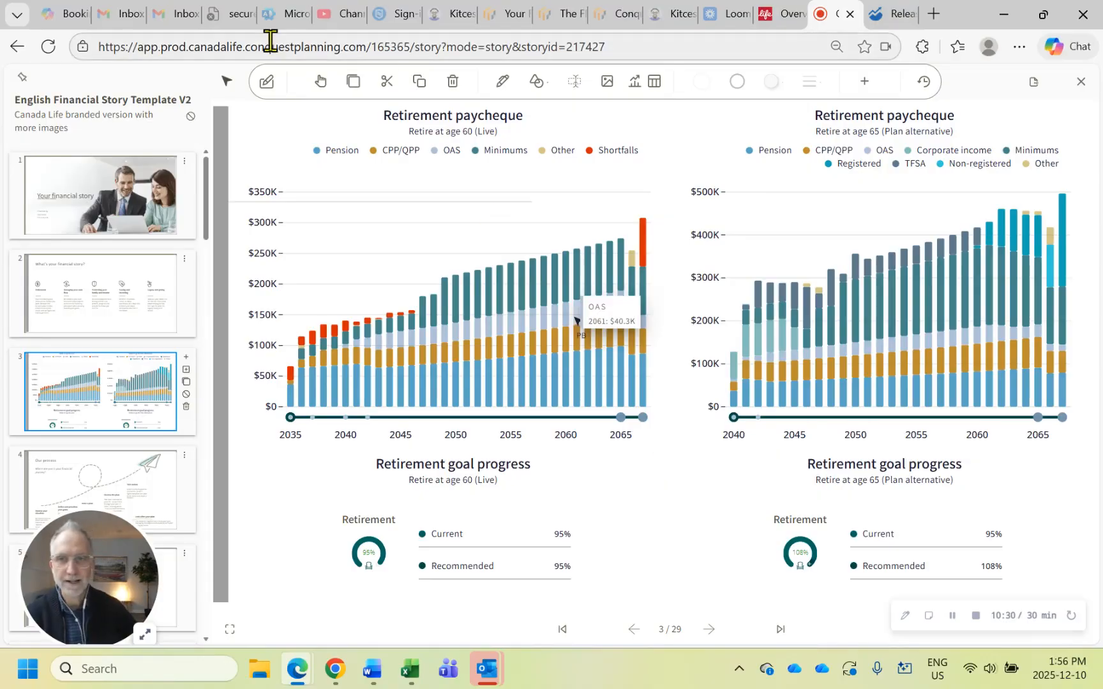
# Draw freehand circles around the age 60 shortfall bars and goal gauge, and a check mark at the age 65 goal gauge
pyautogui.click(267, 83)
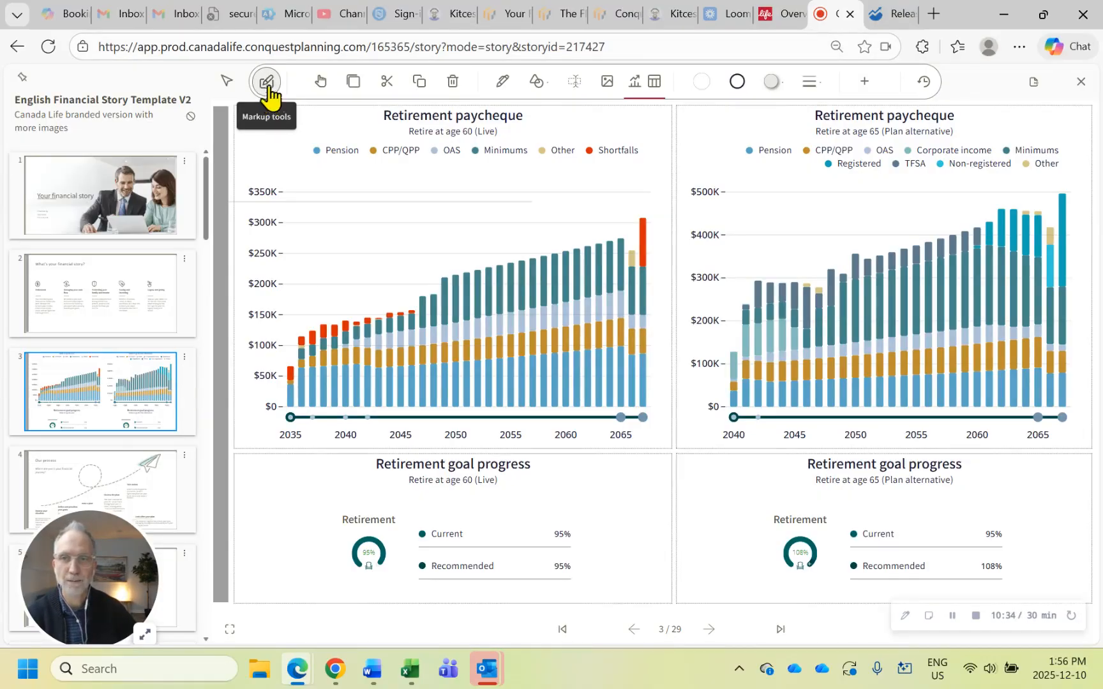
pyautogui.click(504, 89)
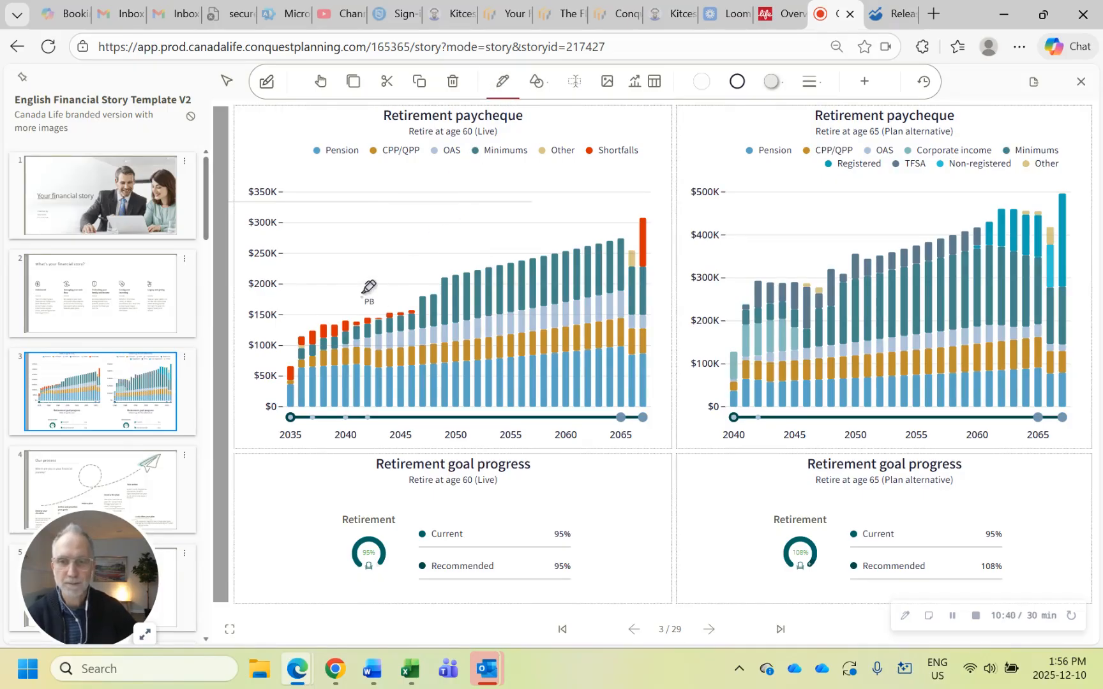
pyautogui.moveTo(362, 296)
pyautogui.mouseDown()
pyautogui.moveTo(291, 315)
pyautogui.moveTo(280, 361)
pyautogui.moveTo(342, 377)
pyautogui.moveTo(438, 332)
pyautogui.moveTo(411, 279)
pyautogui.moveTo(349, 295)
pyautogui.mouseUp()
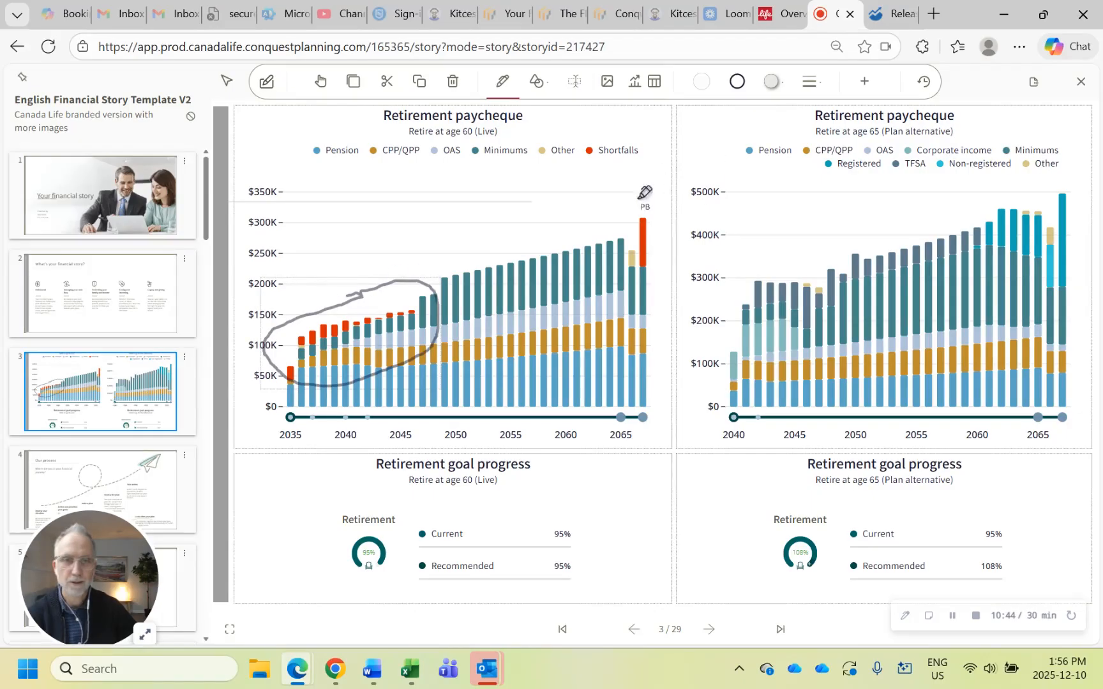
pyautogui.moveTo(639, 199)
pyautogui.mouseDown()
pyautogui.moveTo(600, 255)
pyautogui.moveTo(645, 295)
pyautogui.moveTo(669, 252)
pyautogui.moveTo(648, 205)
pyautogui.moveTo(627, 204)
pyautogui.mouseUp()
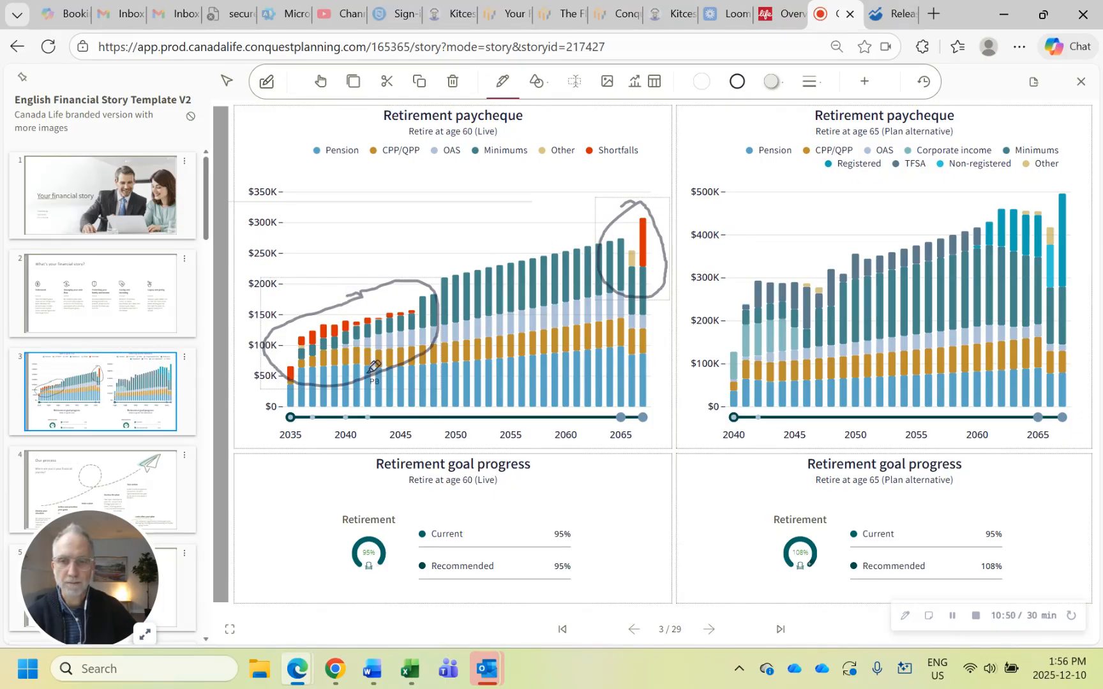
pyautogui.moveTo(350, 497)
pyautogui.mouseDown()
pyautogui.moveTo(336, 506)
pyautogui.moveTo(342, 554)
pyautogui.moveTo(416, 571)
pyautogui.moveTo(398, 508)
pyautogui.moveTo(337, 497)
pyautogui.mouseUp()
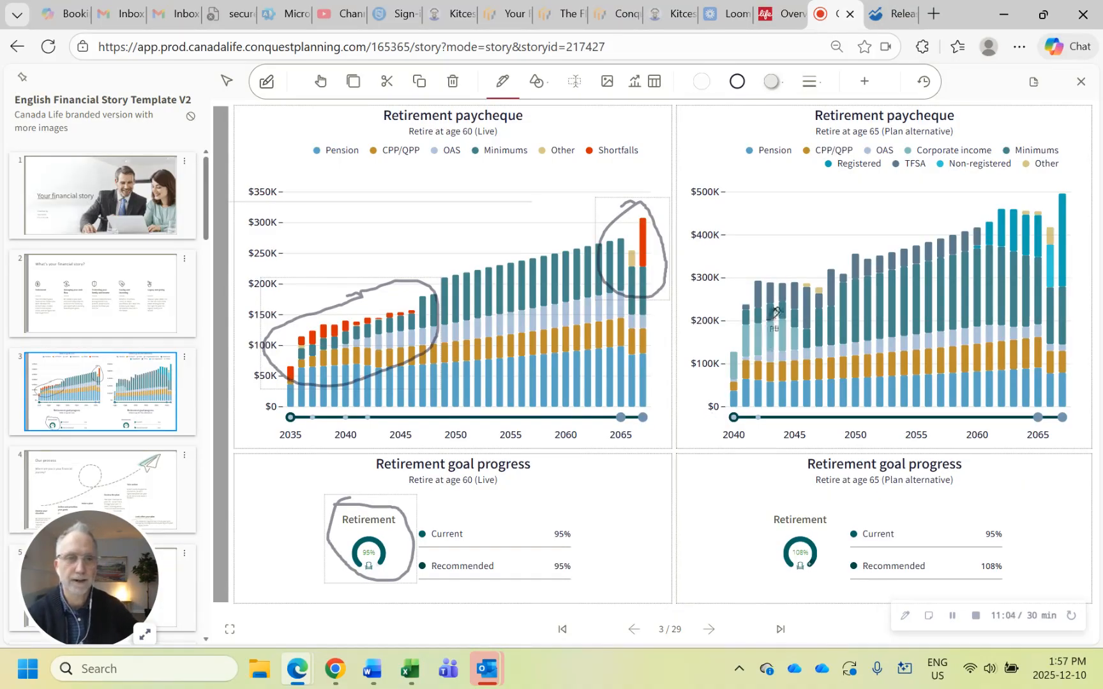
pyautogui.moveTo(733, 555)
pyautogui.mouseDown()
pyautogui.moveTo(754, 571)
pyautogui.moveTo(801, 508)
pyautogui.mouseUp()
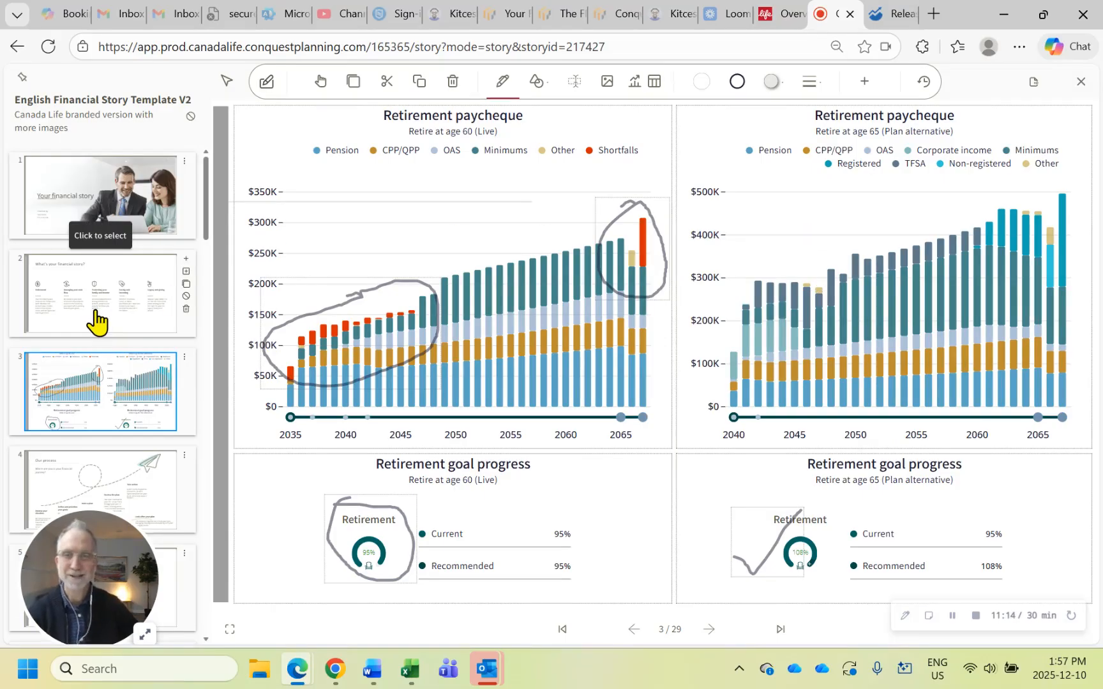
# Leave the digital story and open Prepare report in the client resources
pyautogui.click(14, 52)
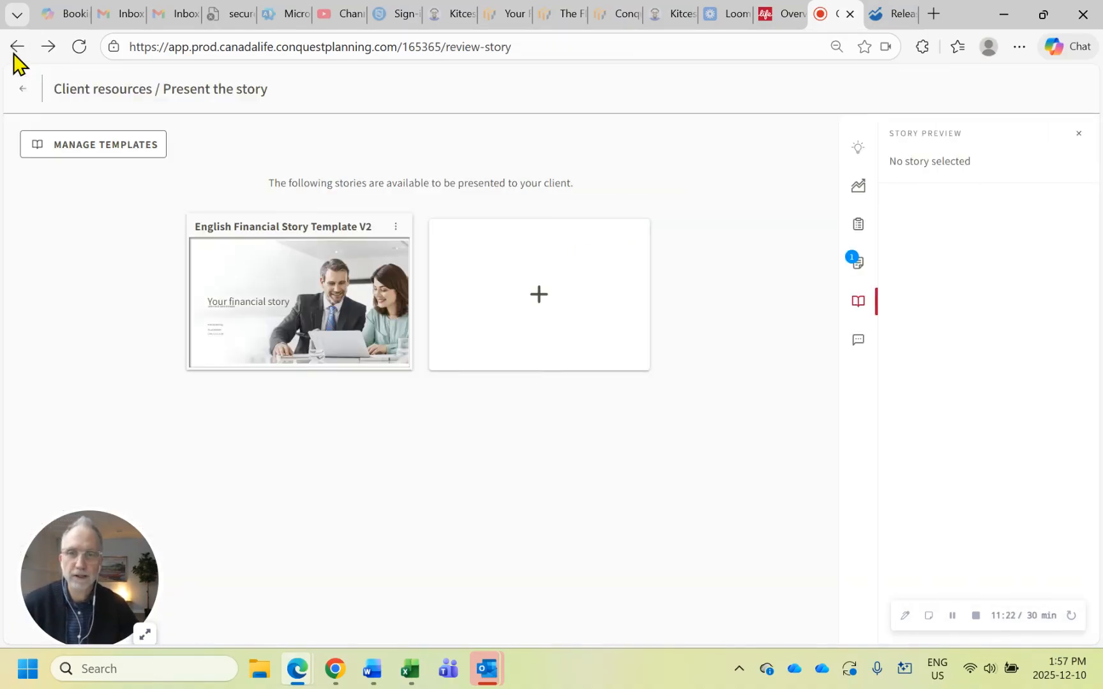
pyautogui.click(24, 90)
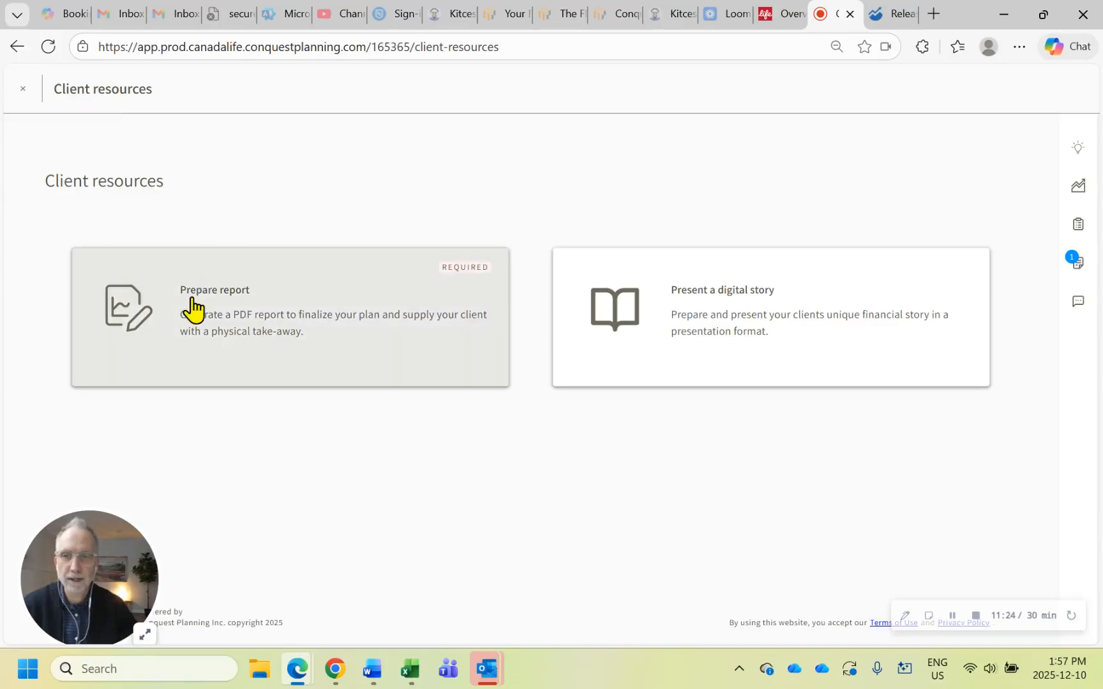
pyautogui.click(194, 311)
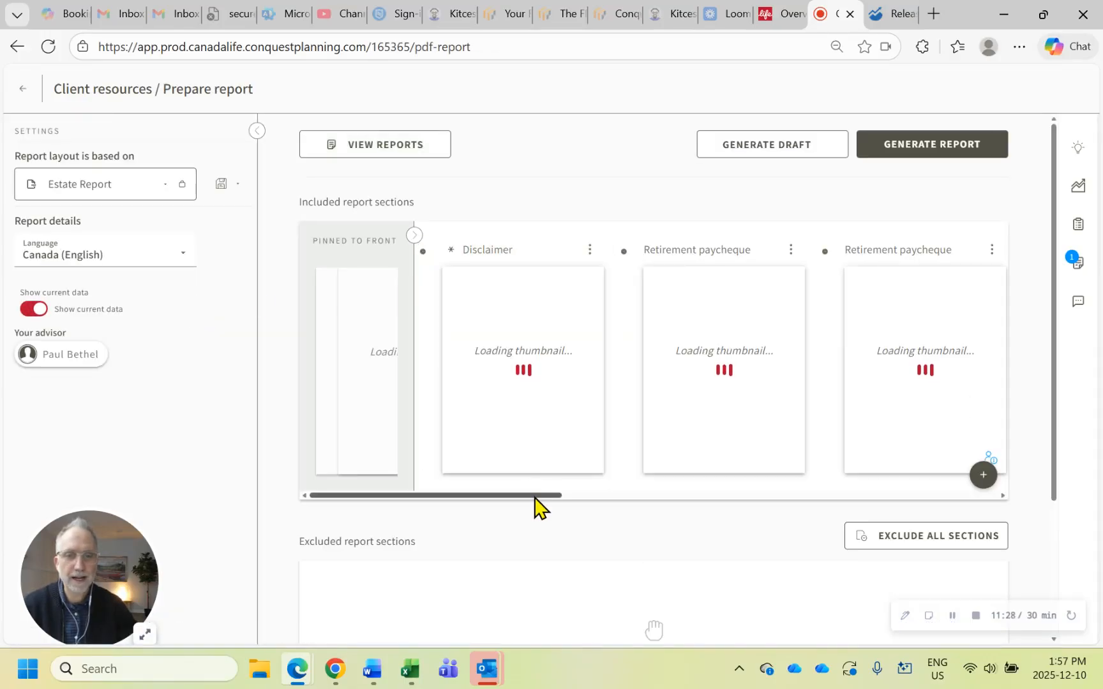
# Insert a Retirement paycheque chart for the Retire at age 60 plan alternative after the Disclaimer section of the report
pyautogui.click(627, 258)
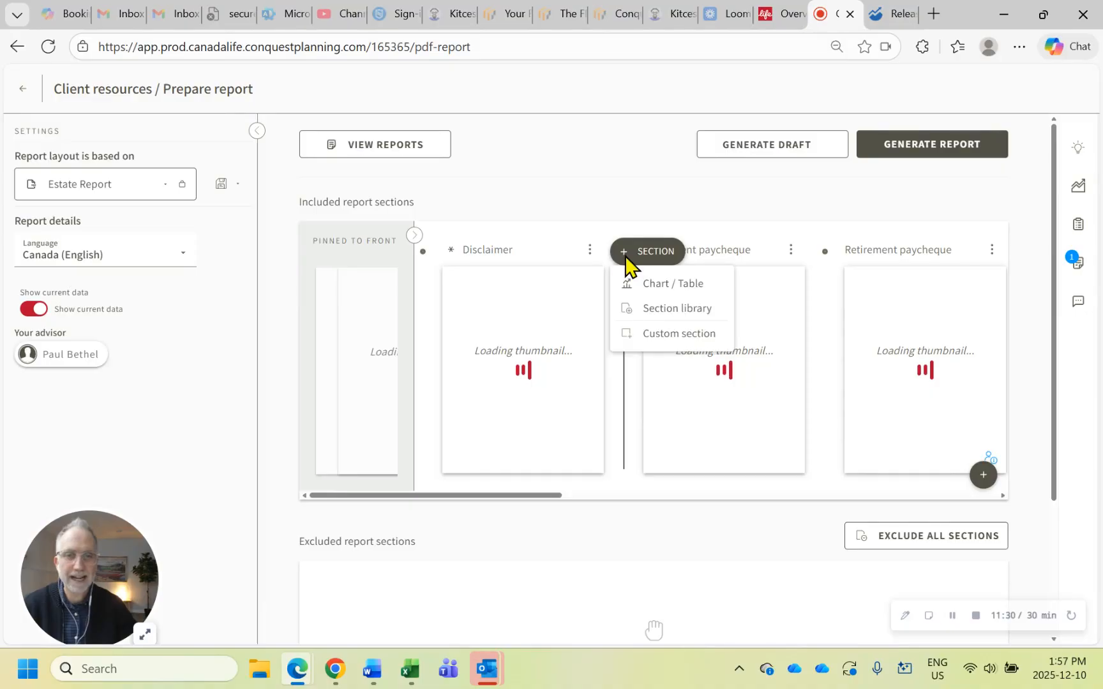
pyautogui.click(651, 286)
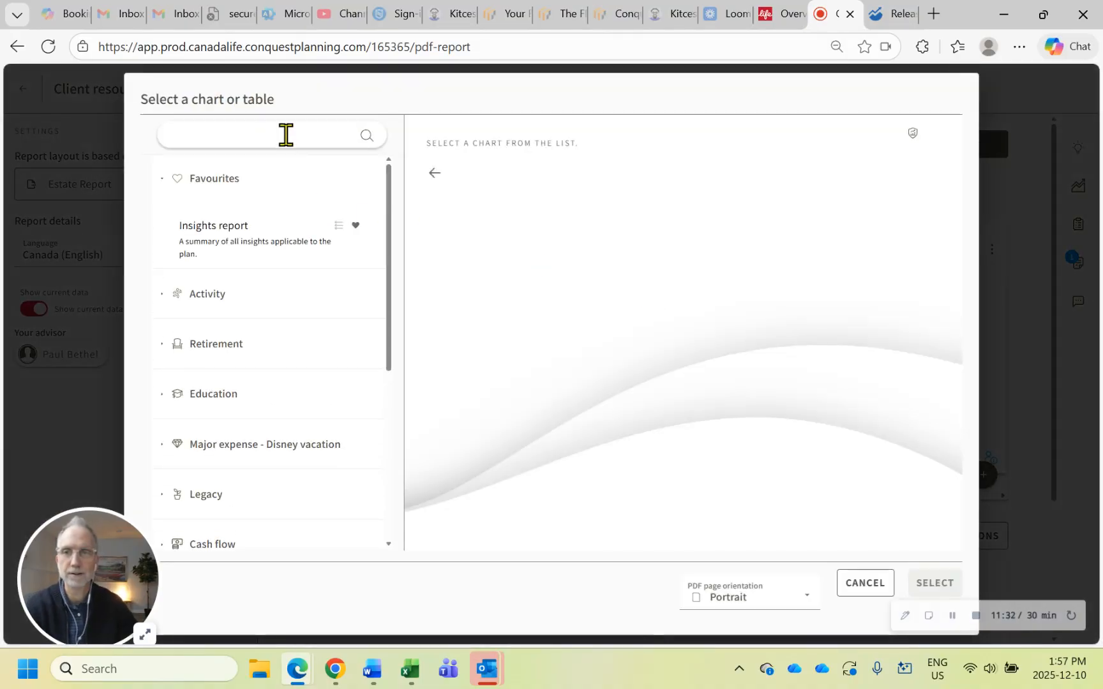
pyautogui.write('retire')
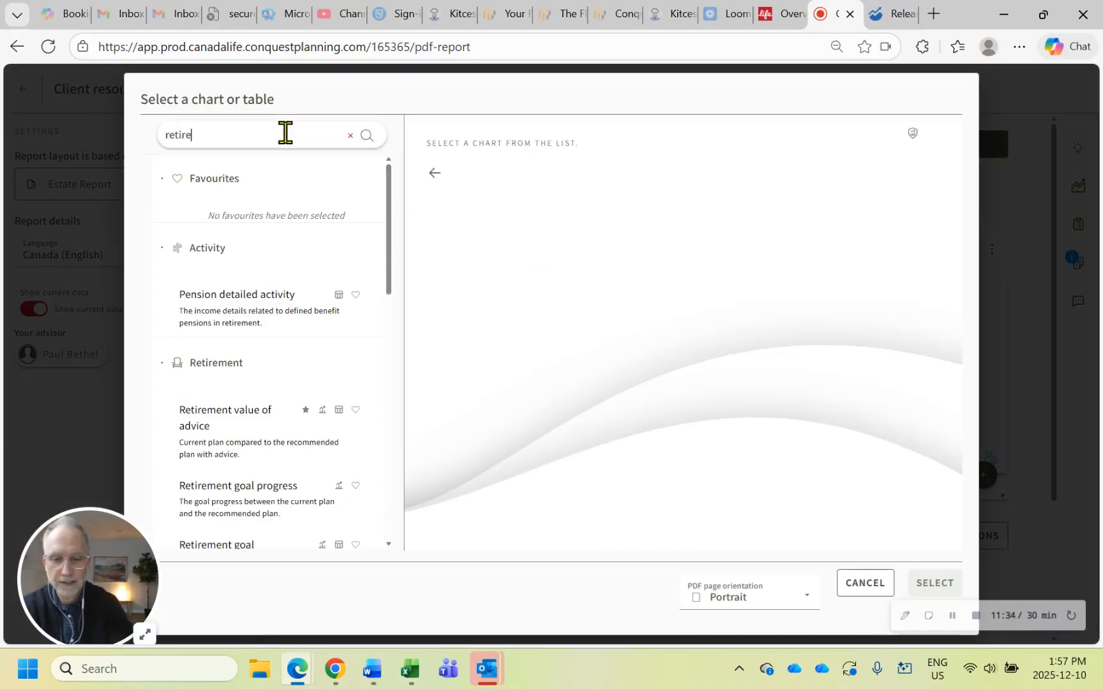
pyautogui.write('ment paycheq')
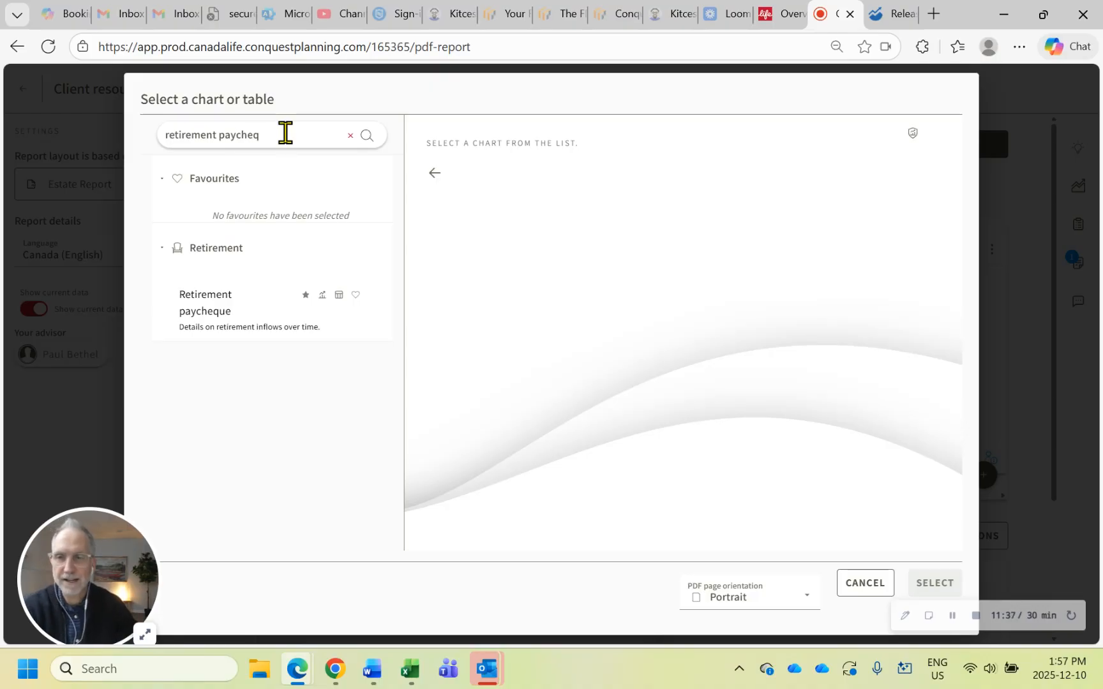
pyautogui.click(230, 322)
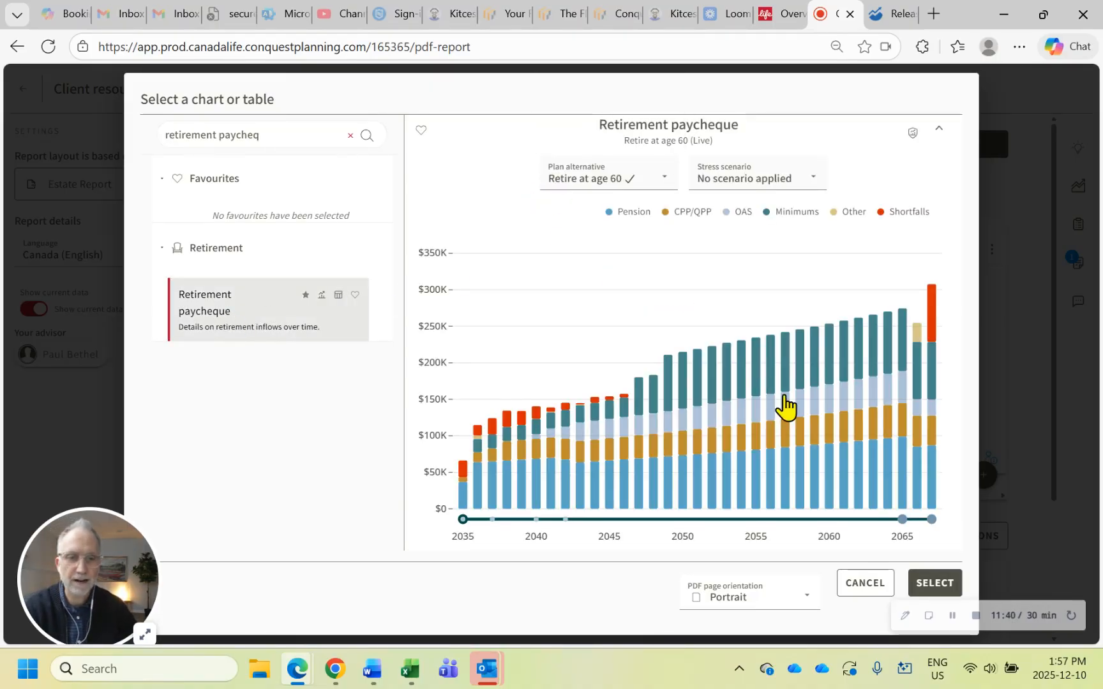
pyautogui.click(930, 582)
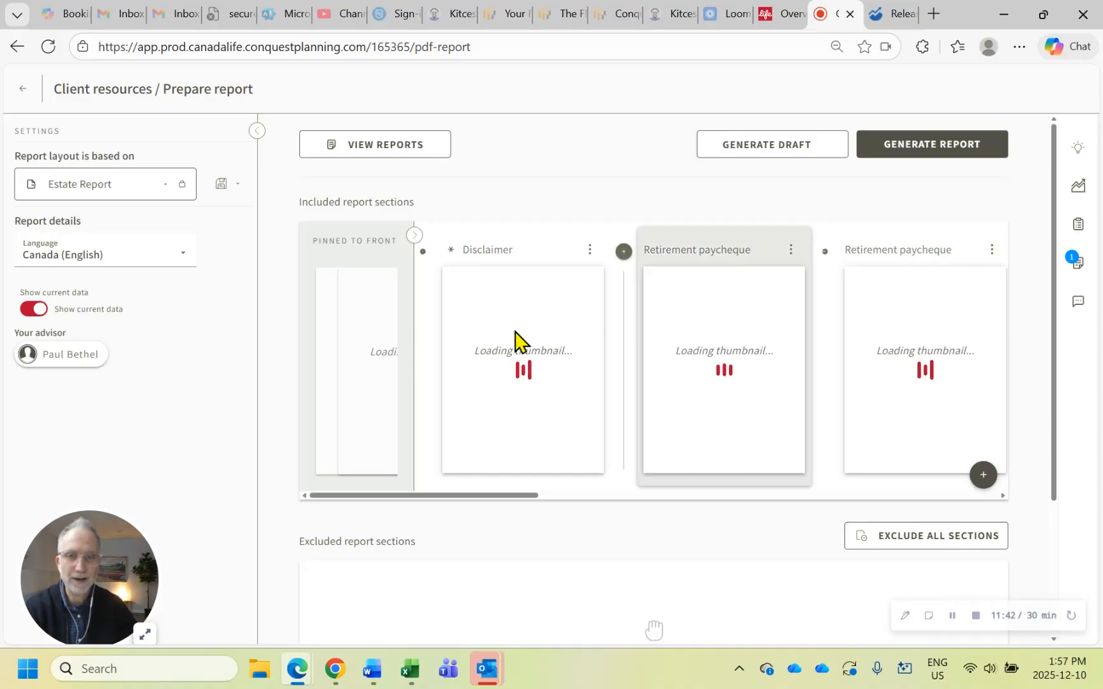
# Insert a Retirement paycheque chart for the Retire at age 65 plan alternative directly after the age 60 chart
pyautogui.click(830, 251)
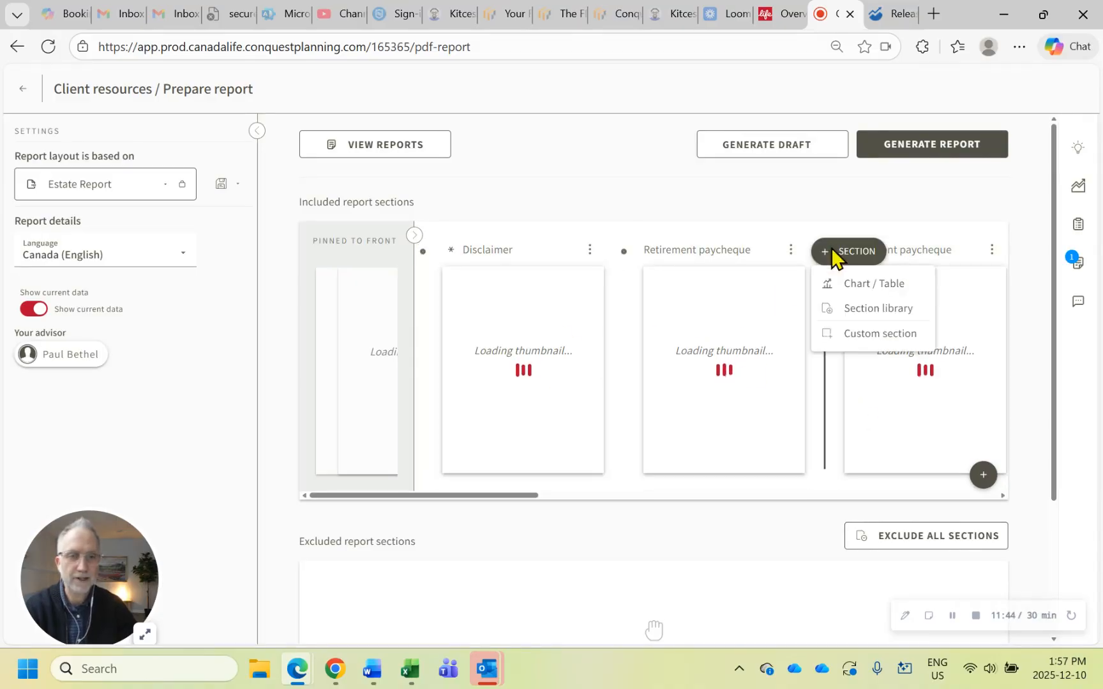
pyautogui.click(844, 287)
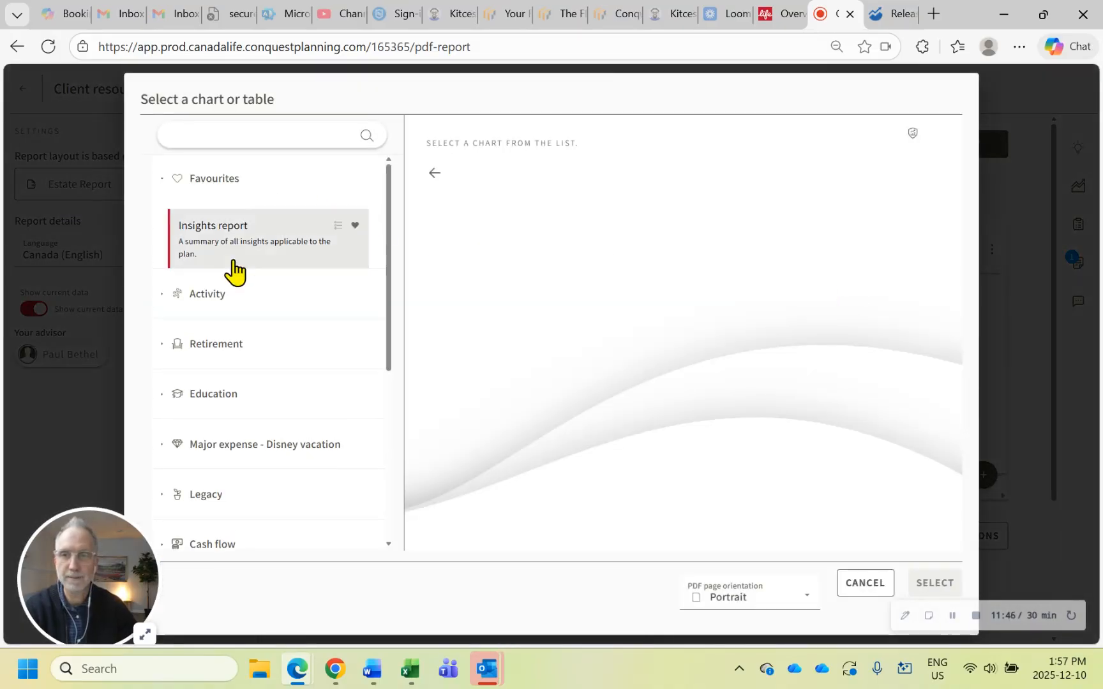
pyautogui.write('ret')
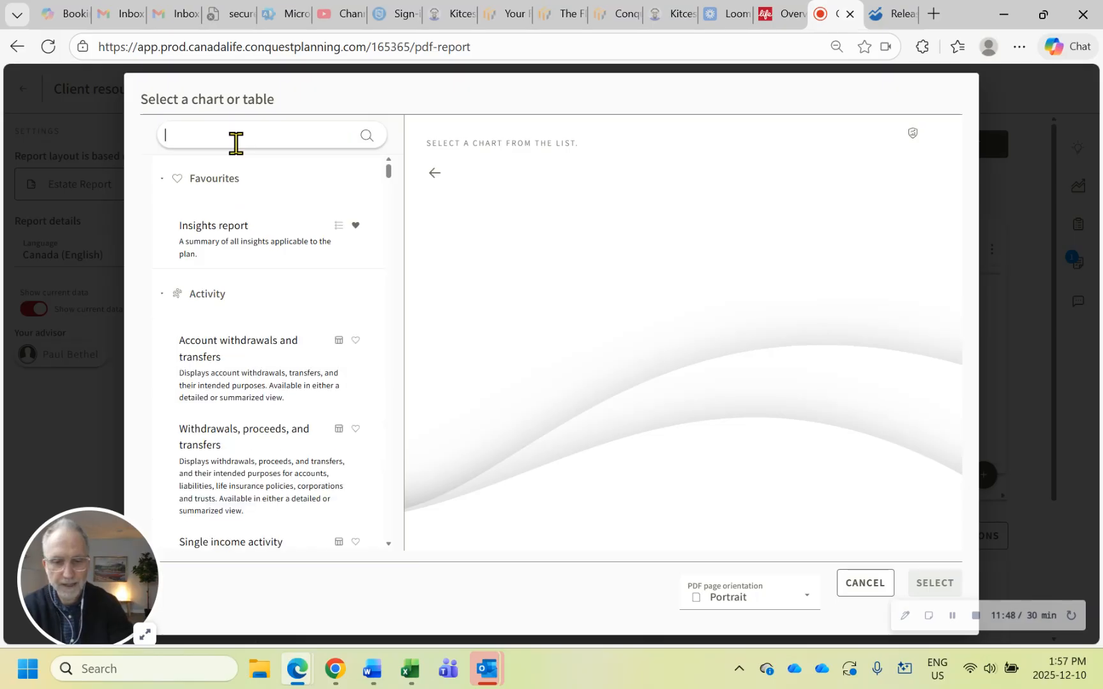
pyautogui.write('iremen')
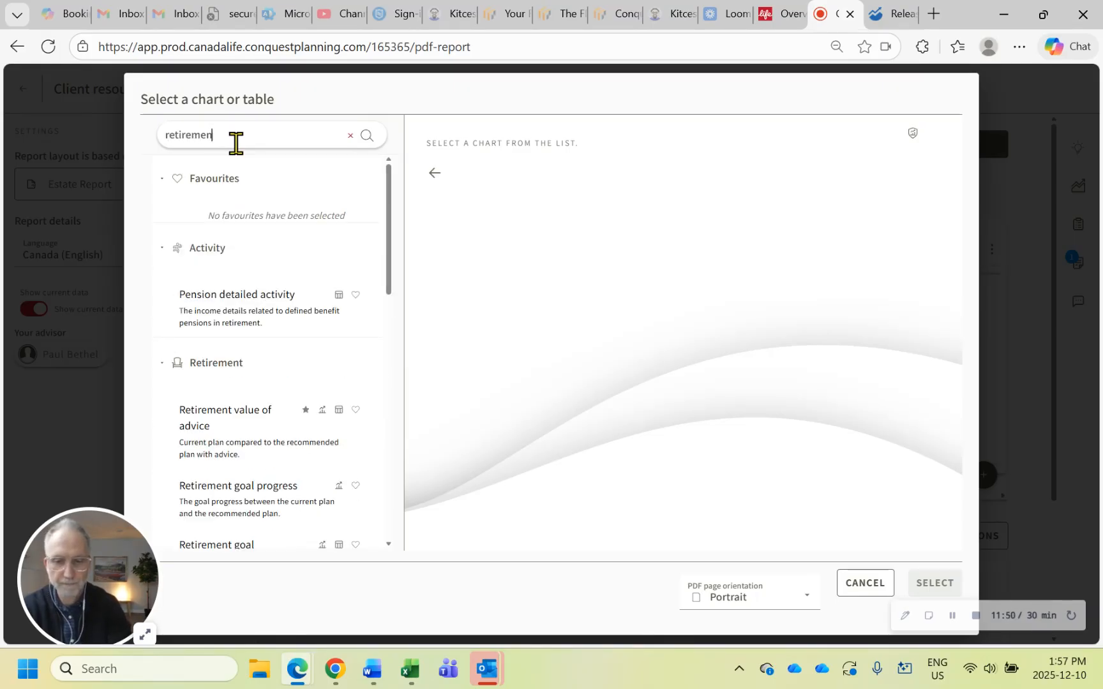
pyautogui.write('t payche')
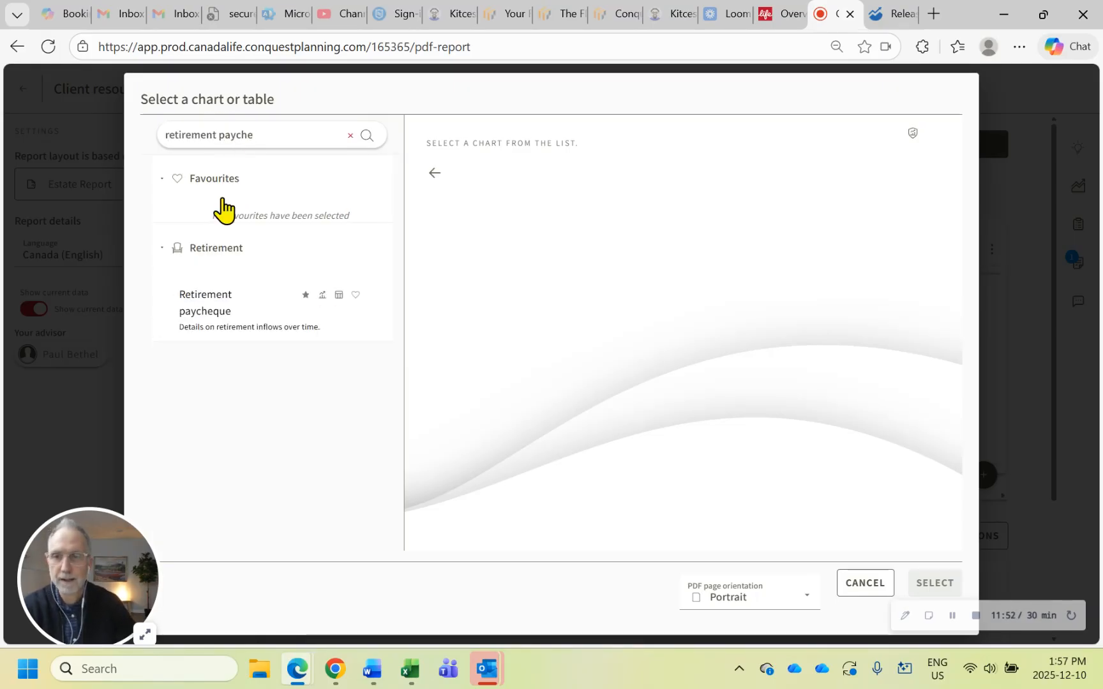
pyautogui.click(222, 310)
pyautogui.click(588, 192)
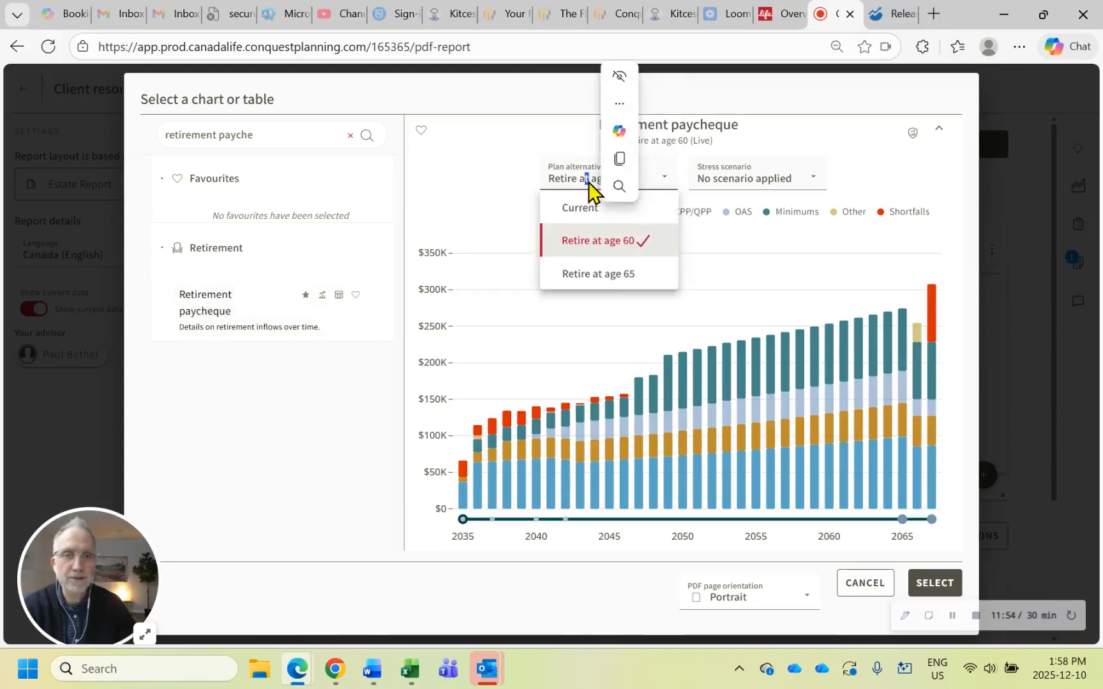
pyautogui.click(609, 276)
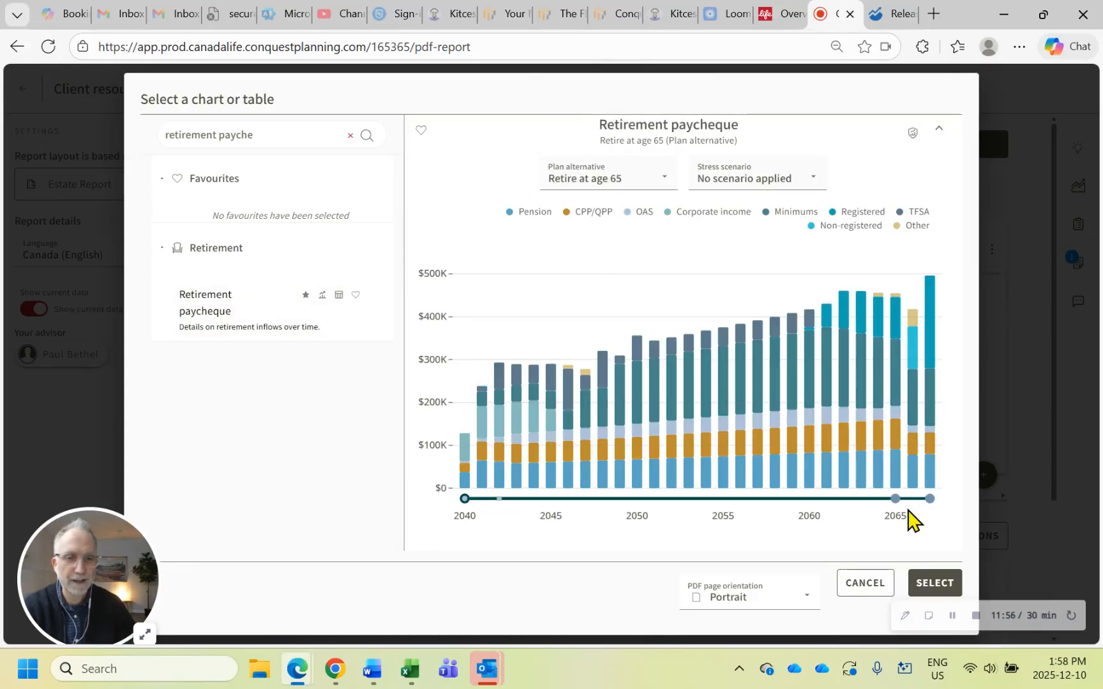
pyautogui.click(934, 583)
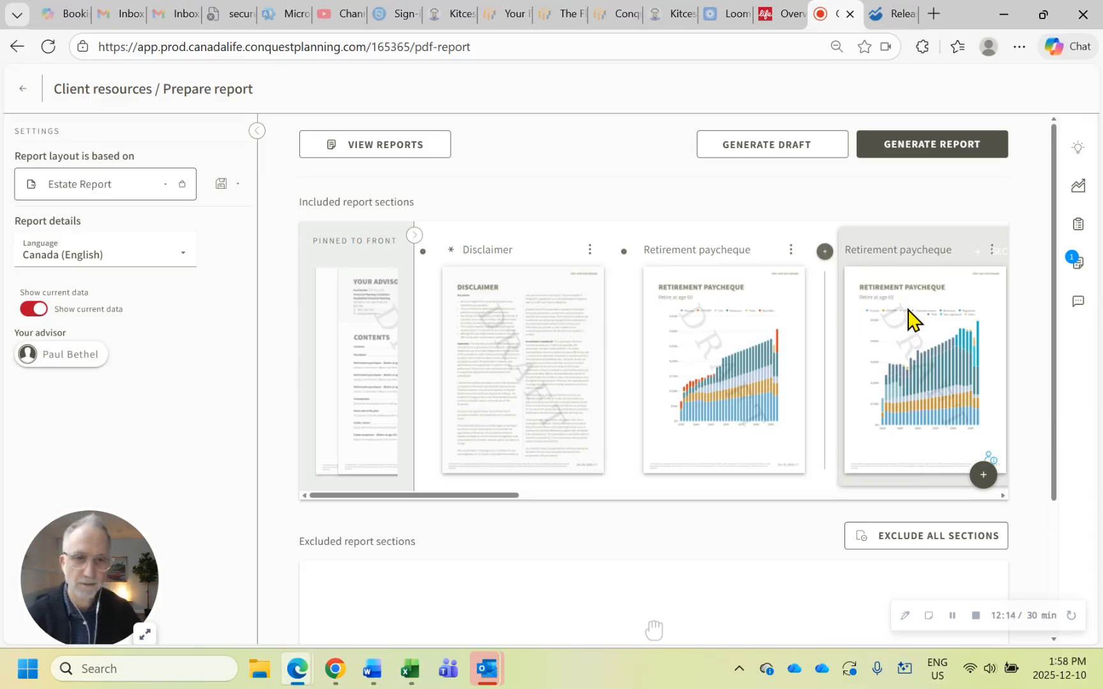
# Leave the report, view the available digital stories in the client resources, and return to the plan review
pyautogui.click(22, 89)
pyautogui.click(22, 90)
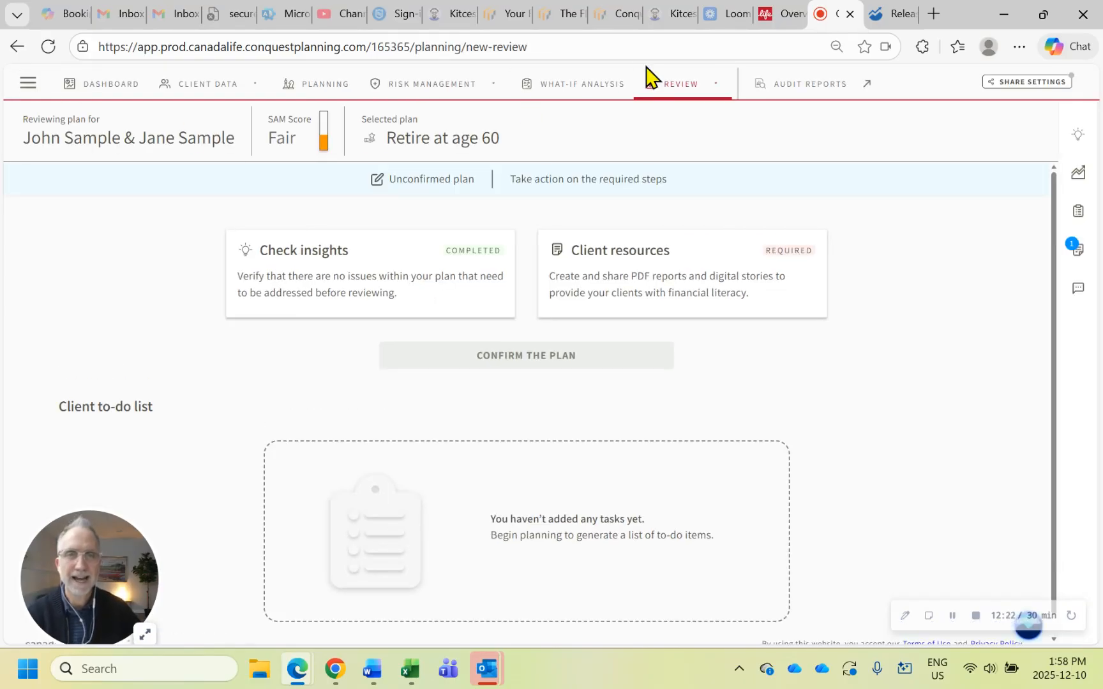
pyautogui.click(667, 87)
pyautogui.click(660, 169)
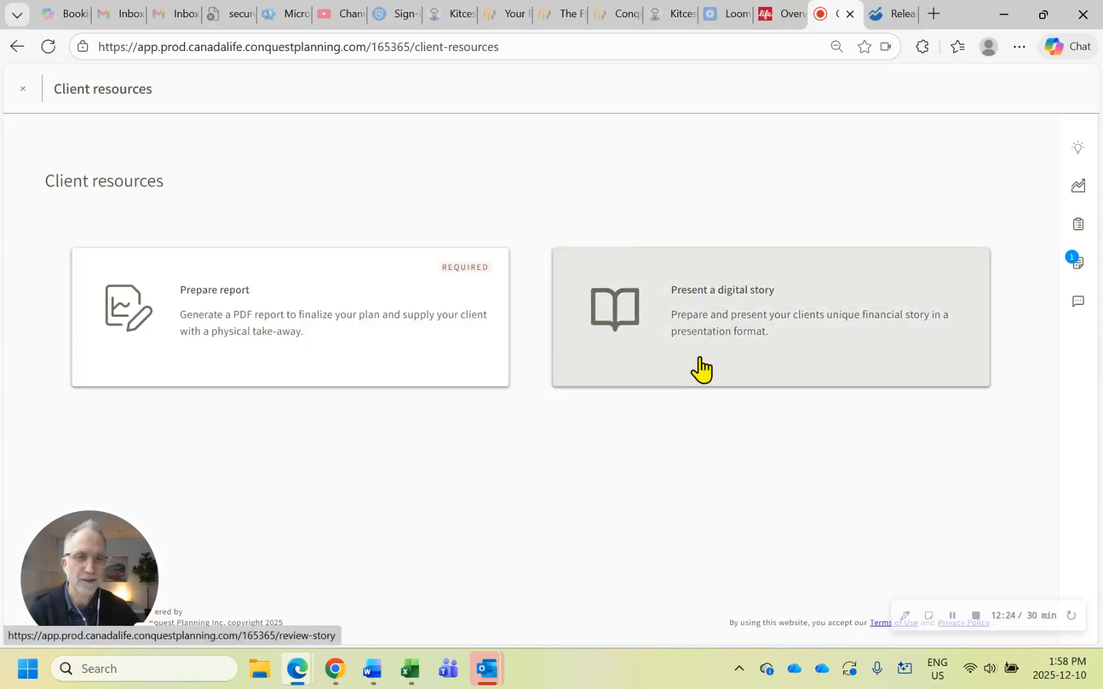
pyautogui.click(702, 369)
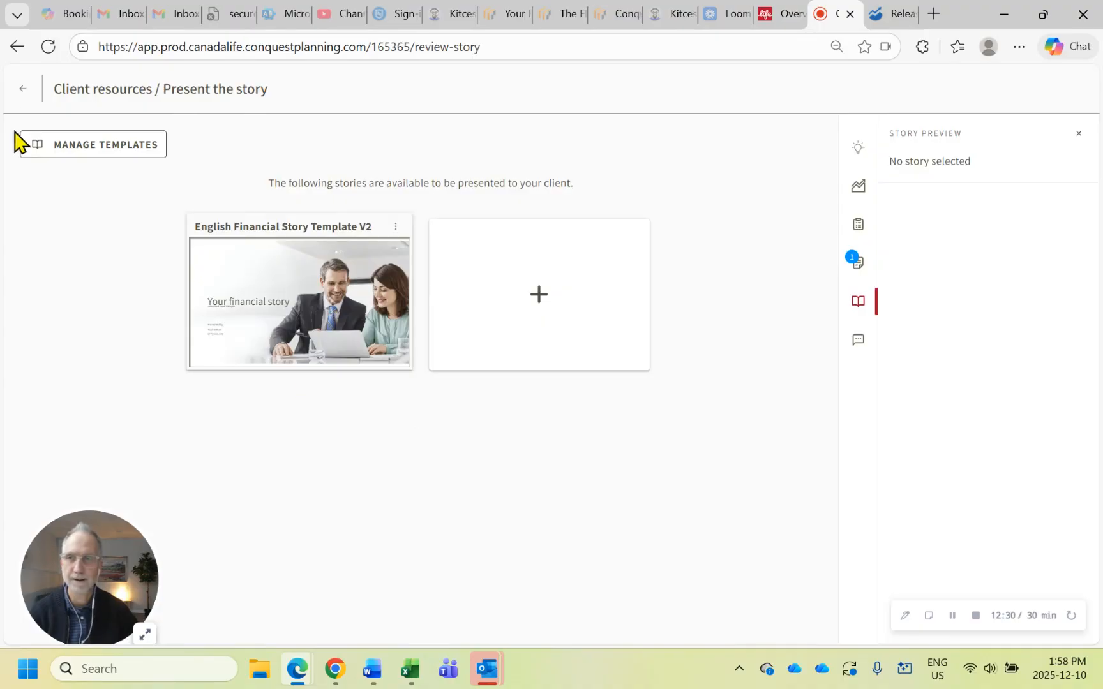
pyautogui.click(24, 91)
pyautogui.click(24, 89)
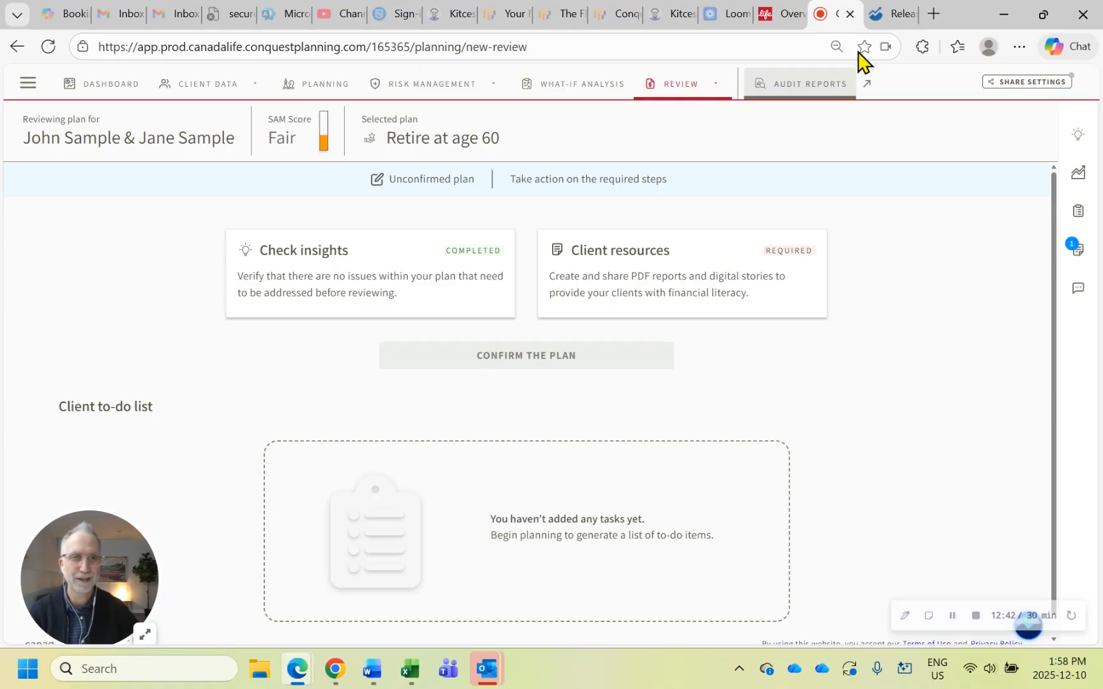
# Switch to the release notes and read the section on the Save monthly to TFSA strategy
pyautogui.click(898, 16)
pyautogui.scroll(-7, 676, 253)
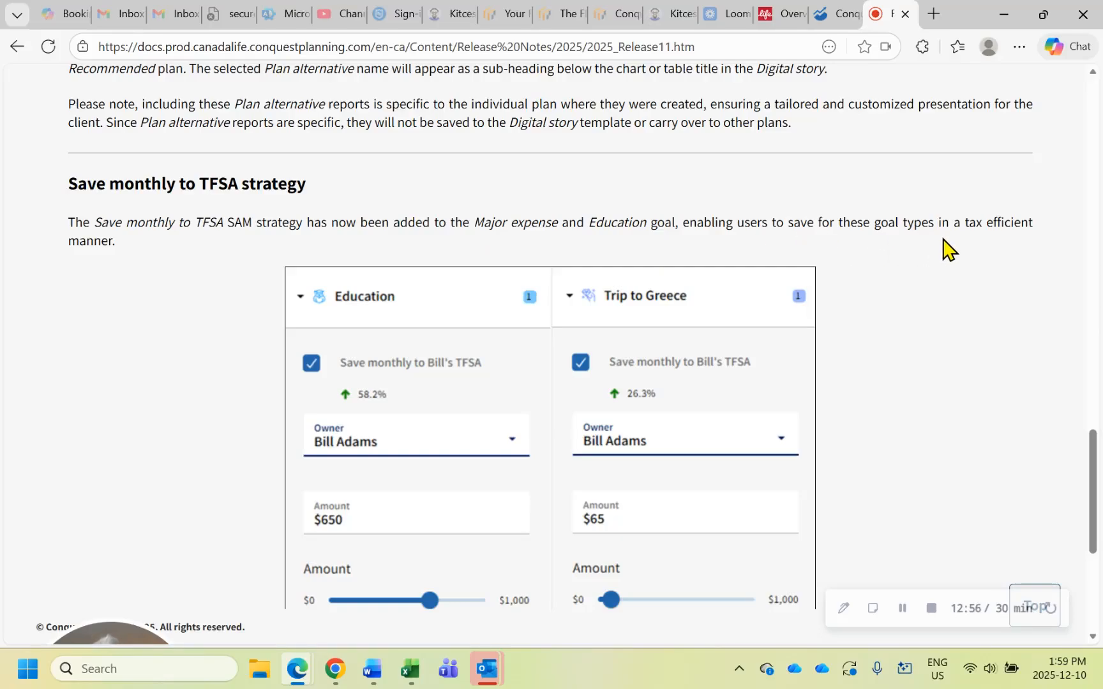
pyautogui.scroll(-1, 949, 249)
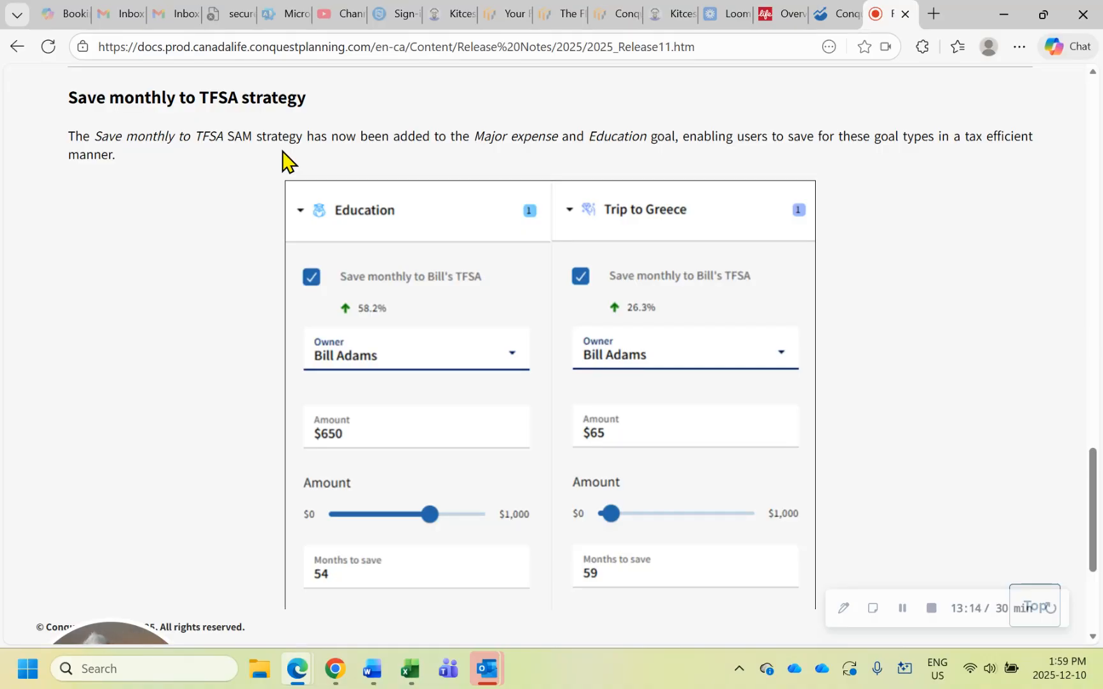
# Return to the client plan and make Disney vacation the selected goal in Planning
pyautogui.click(829, 24)
pyautogui.click(191, 147)
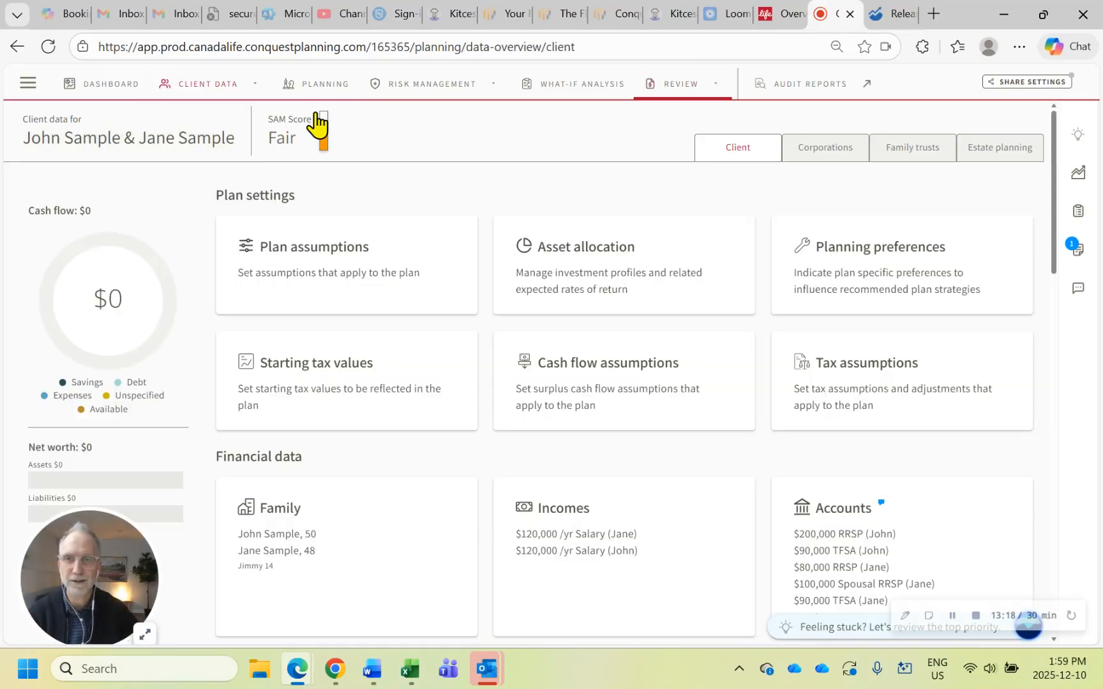
pyautogui.click(331, 88)
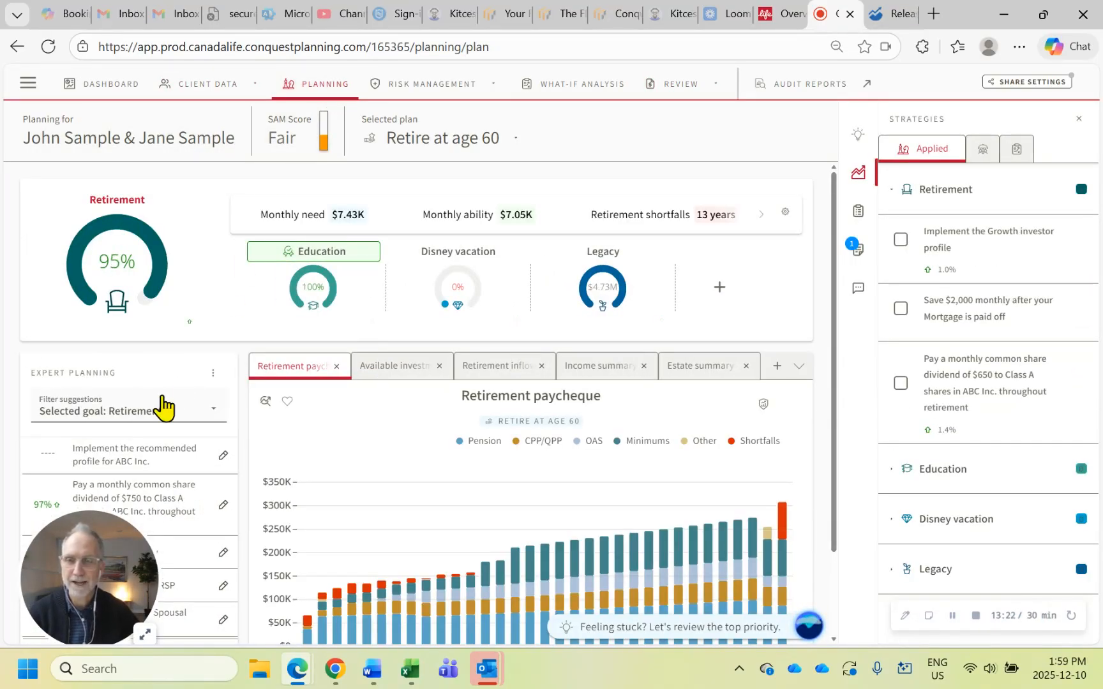
pyautogui.moveTo(313, 296)
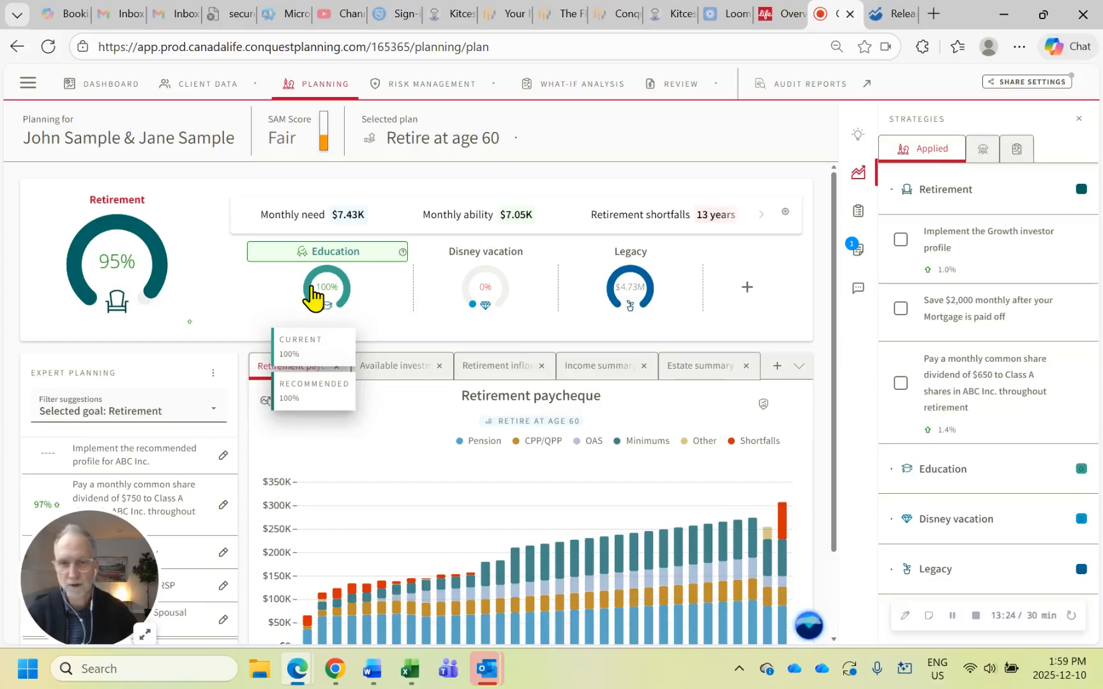
pyautogui.moveTo(476, 295)
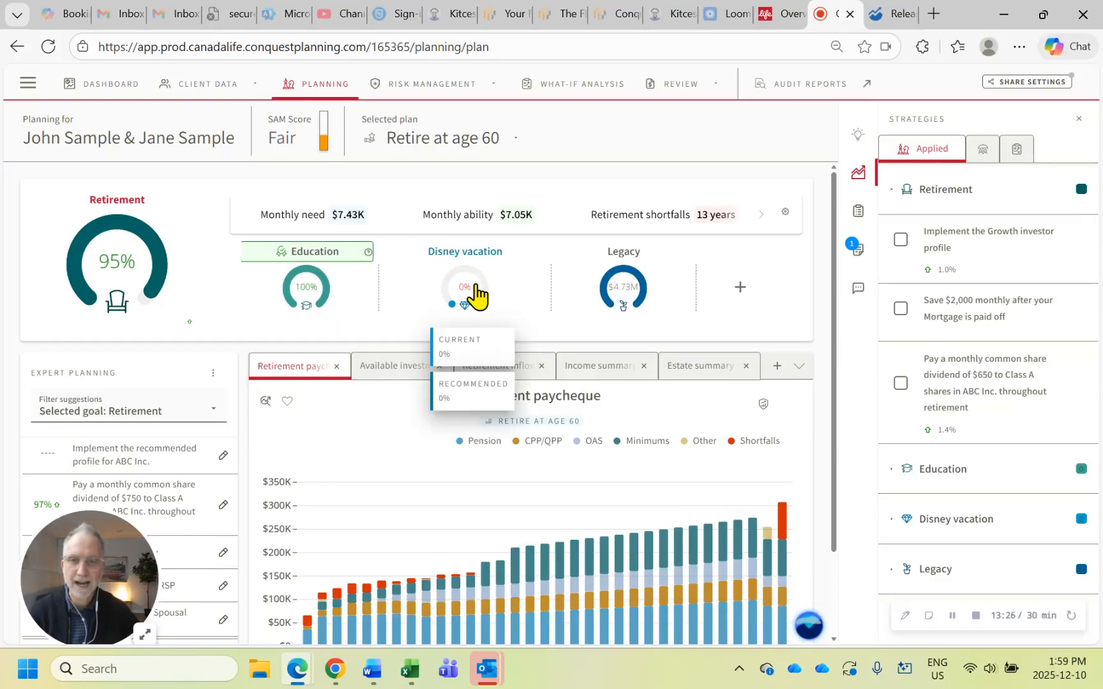
pyautogui.click(476, 295)
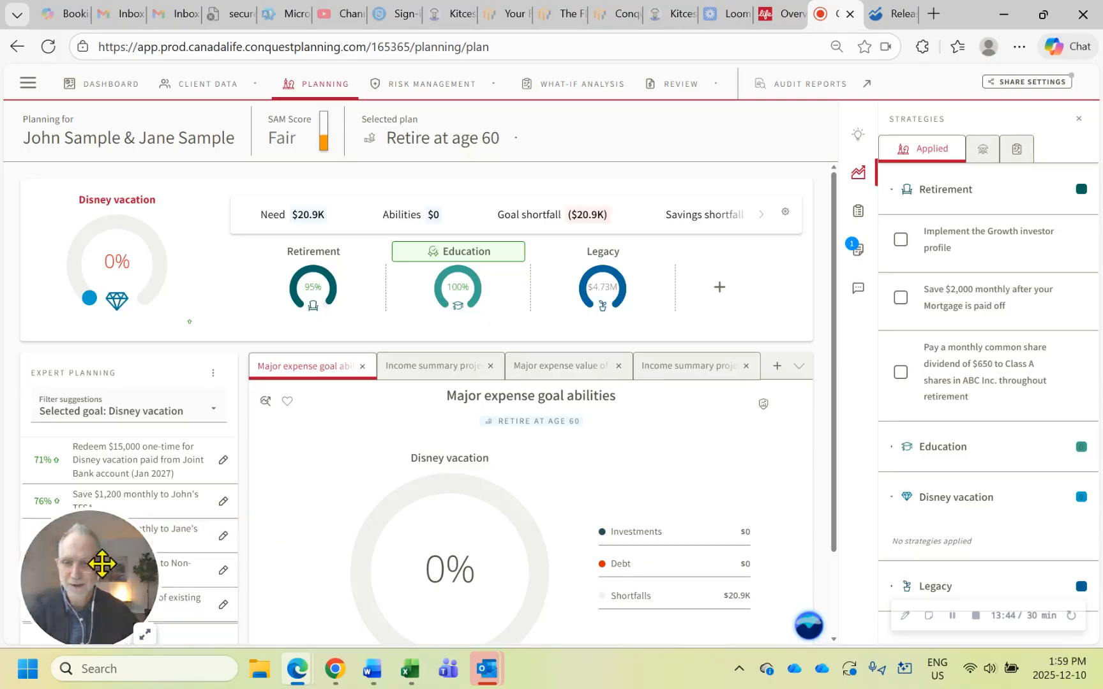
# Apply the suggested strategy to save $1,200 monthly to the first client's TFSA for the Disney vacation goal
pyautogui.moveTo(98, 563); pyautogui.dragTo(330, 530)
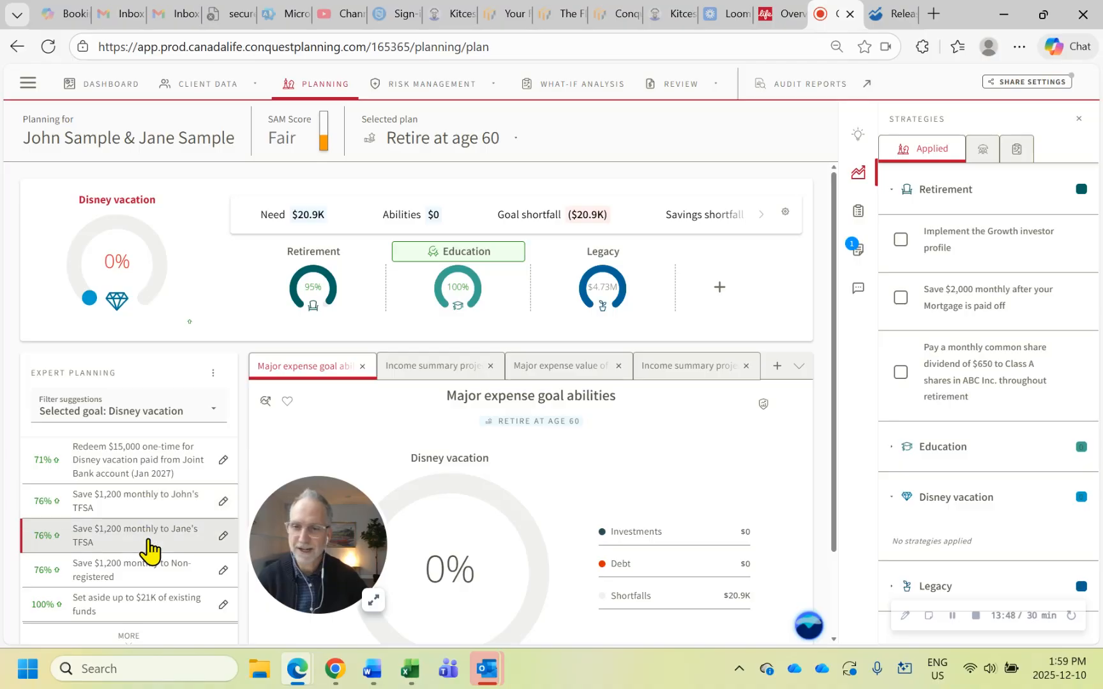
pyautogui.click(146, 508)
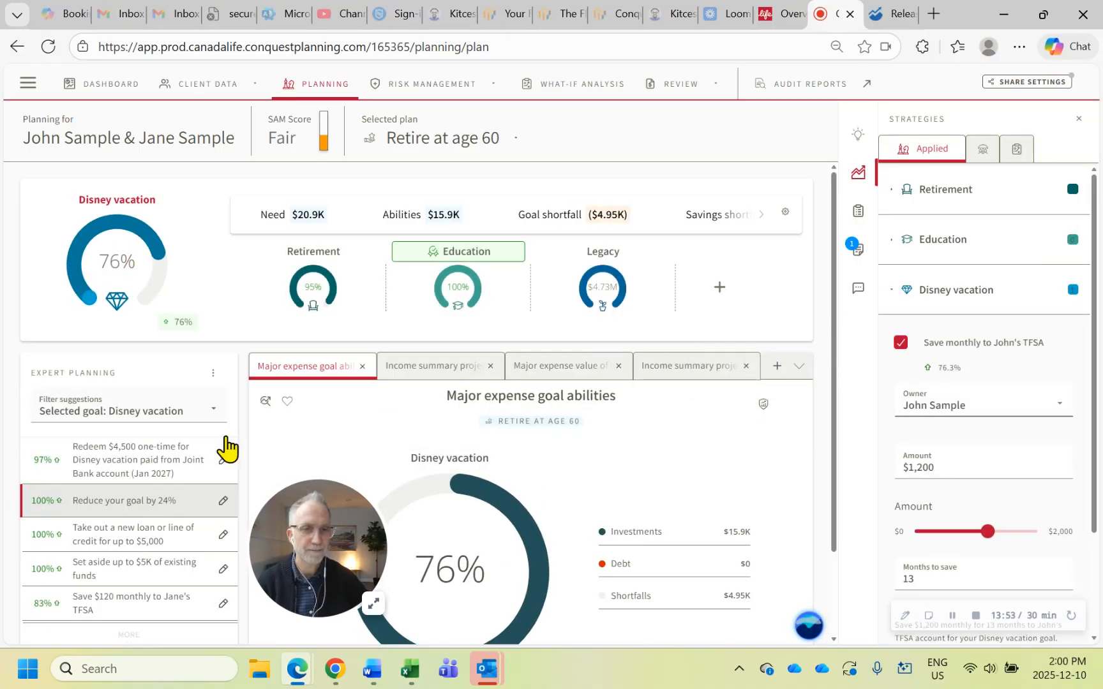
pyautogui.doubleClick(935, 468)
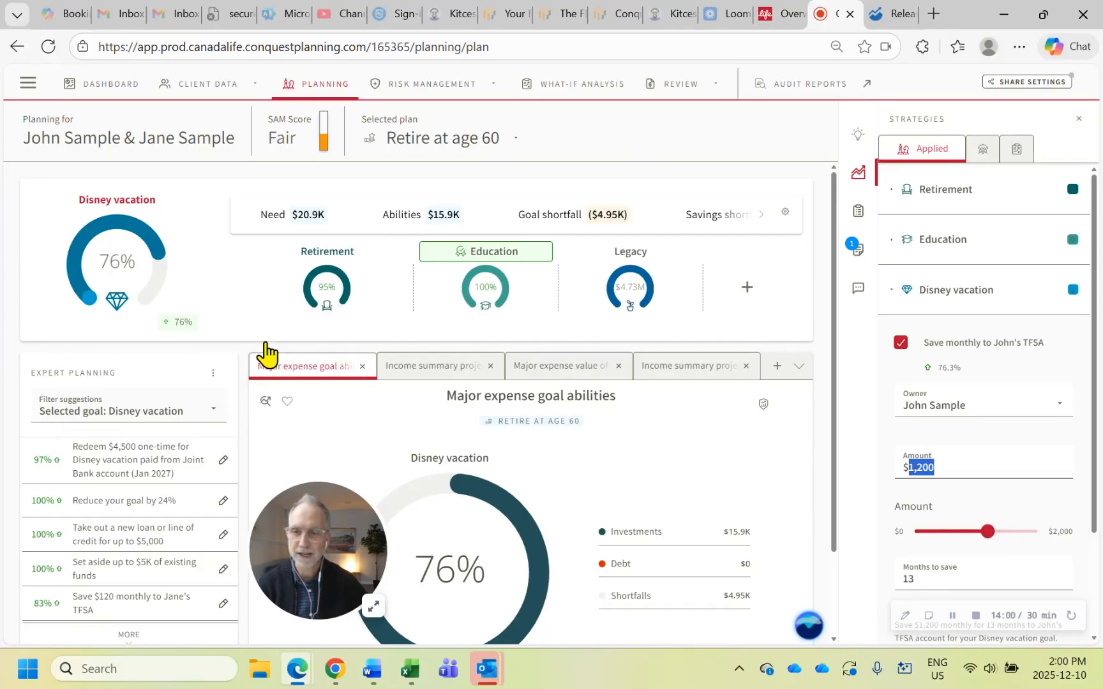
# Apply the monthly savings strategy for the spouse's TFSA to the Disney vacation goal and set its amount to $500
pyautogui.click(154, 602)
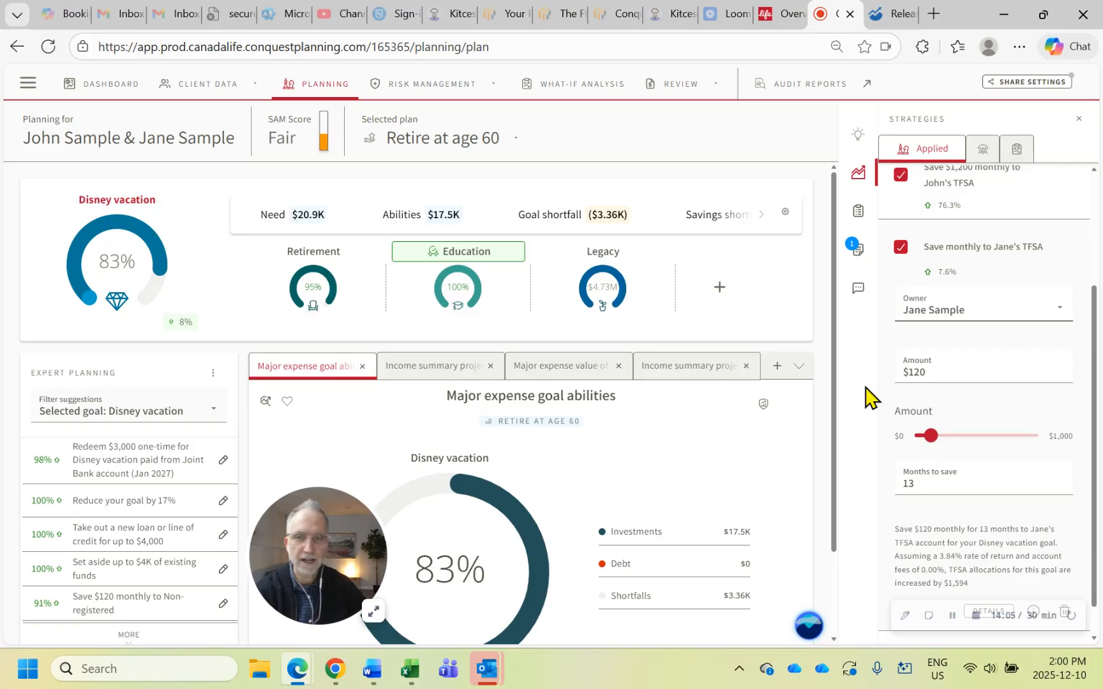
pyautogui.click(936, 370)
pyautogui.write('500')
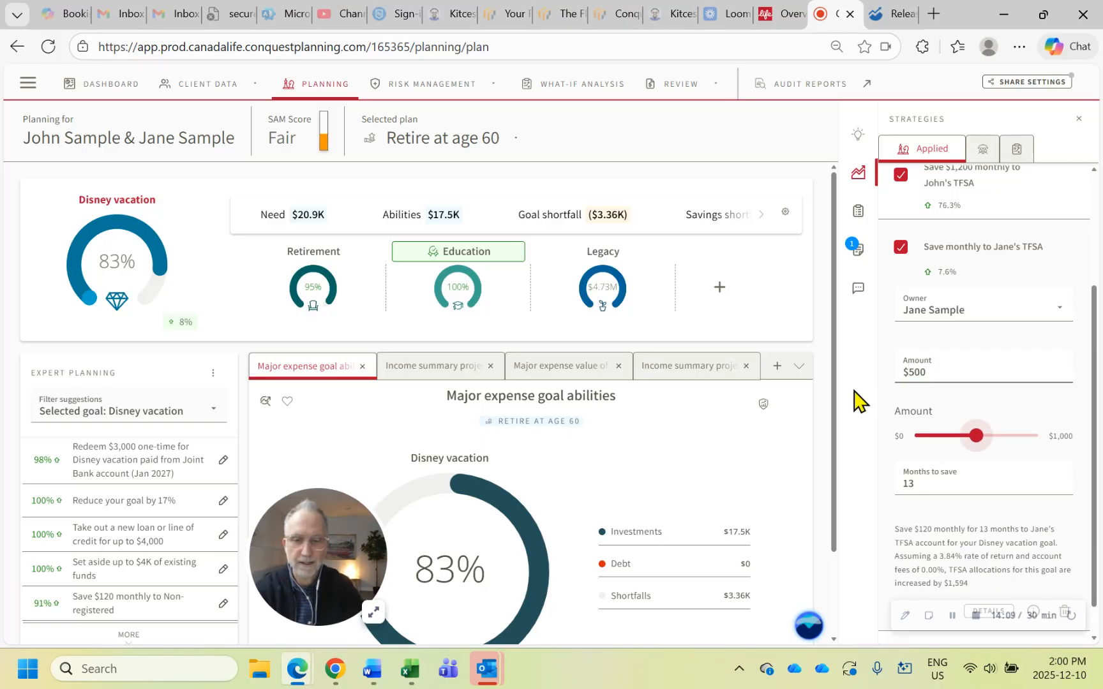
pyautogui.press('Tab')
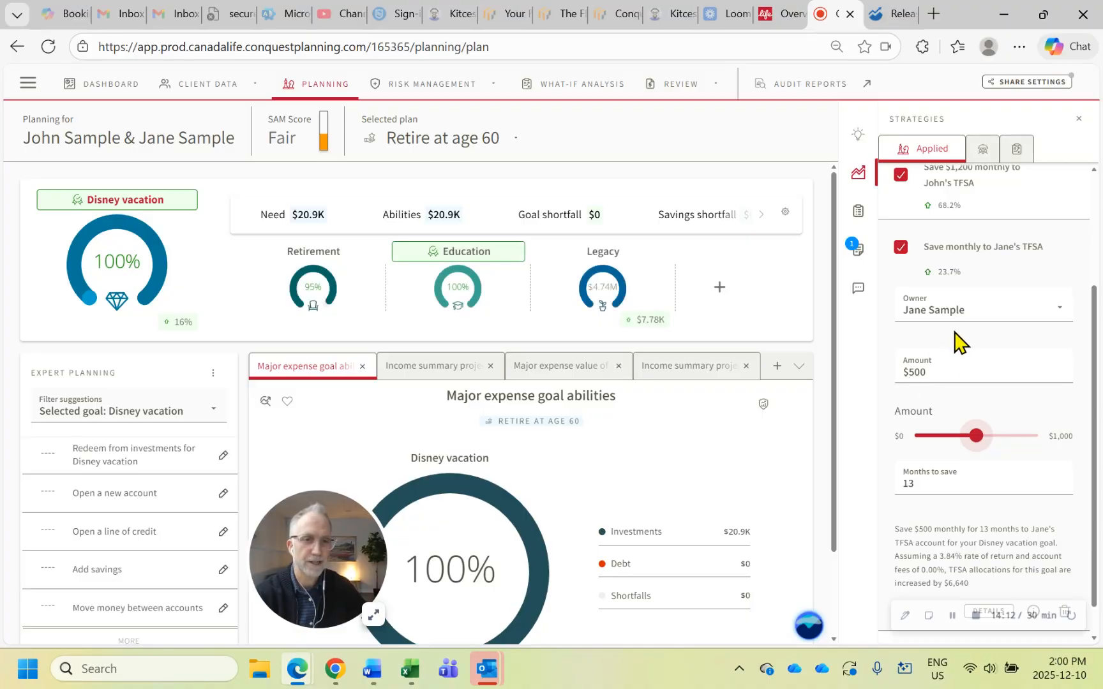
# Lower the first client's monthly TFSA savings for the Disney vacation goal, trying $1,000 before settling on $1,100
pyautogui.click(974, 260)
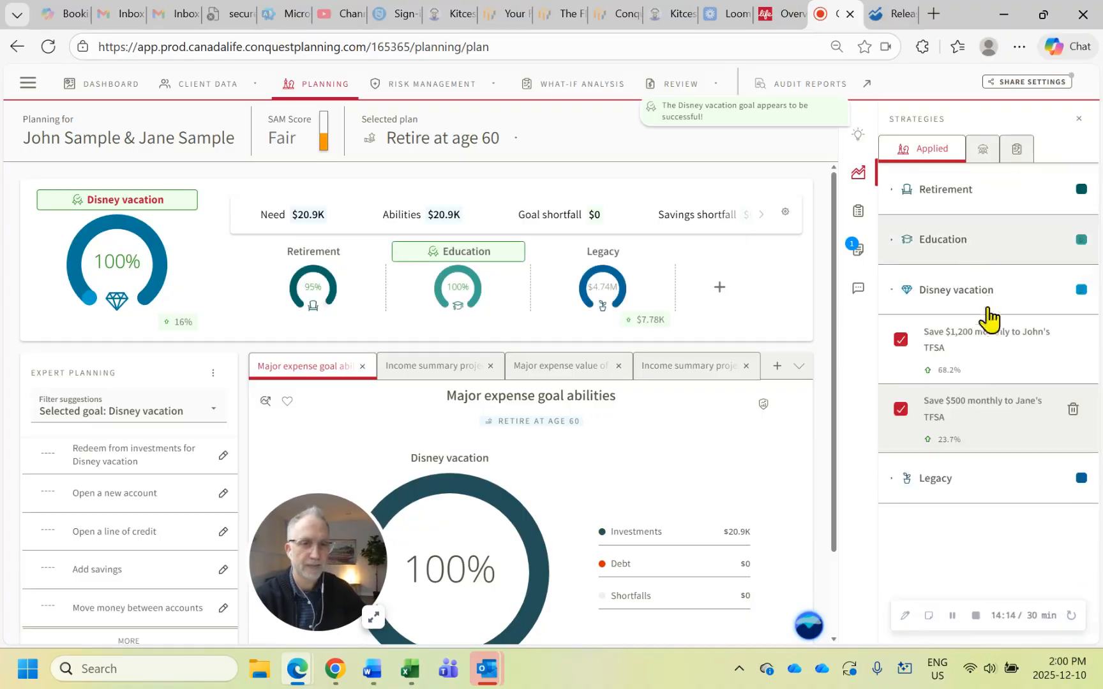
pyautogui.click(978, 343)
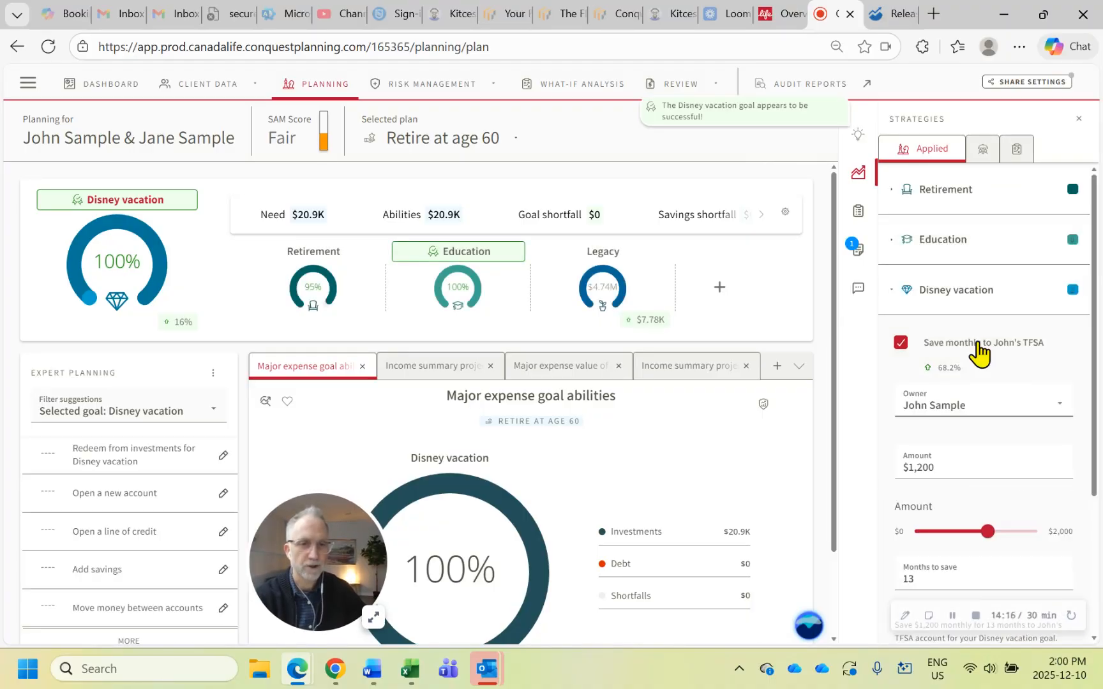
pyautogui.click(979, 350)
pyautogui.click(980, 349)
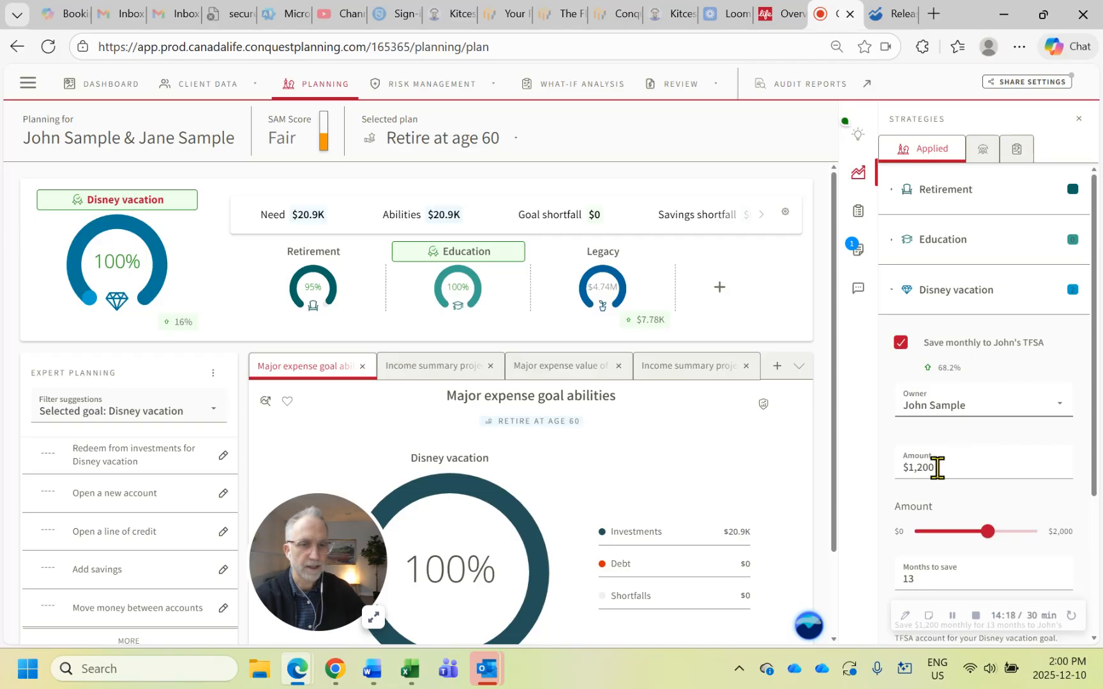
pyautogui.moveTo(939, 468); pyautogui.dragTo(894, 492)
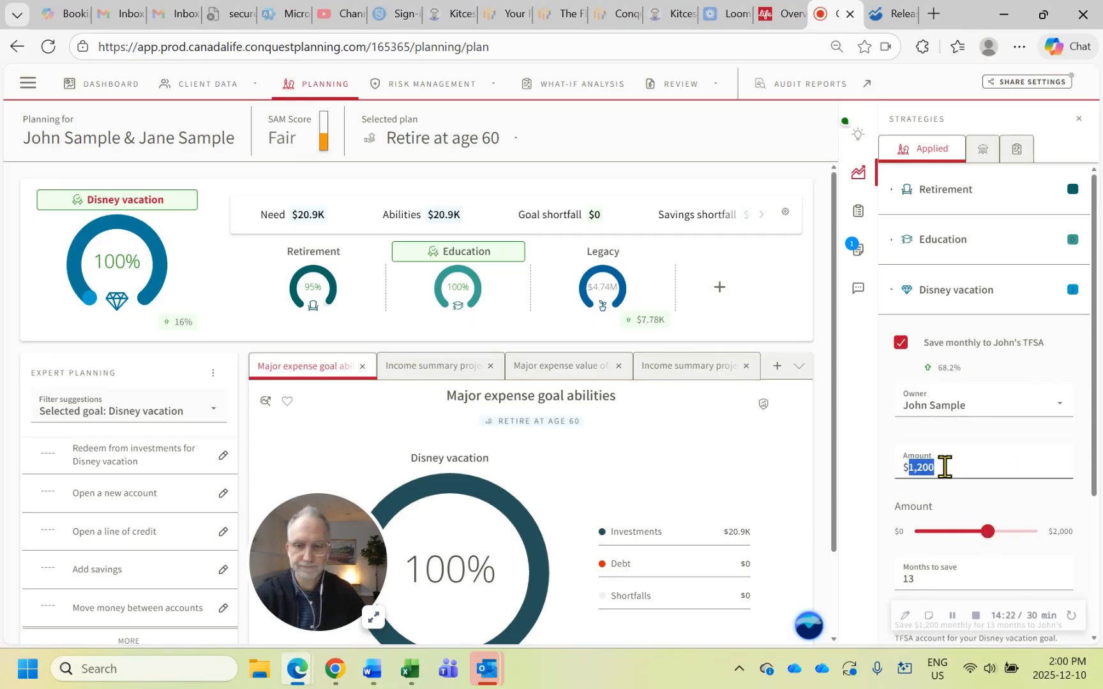
pyautogui.write('1000')
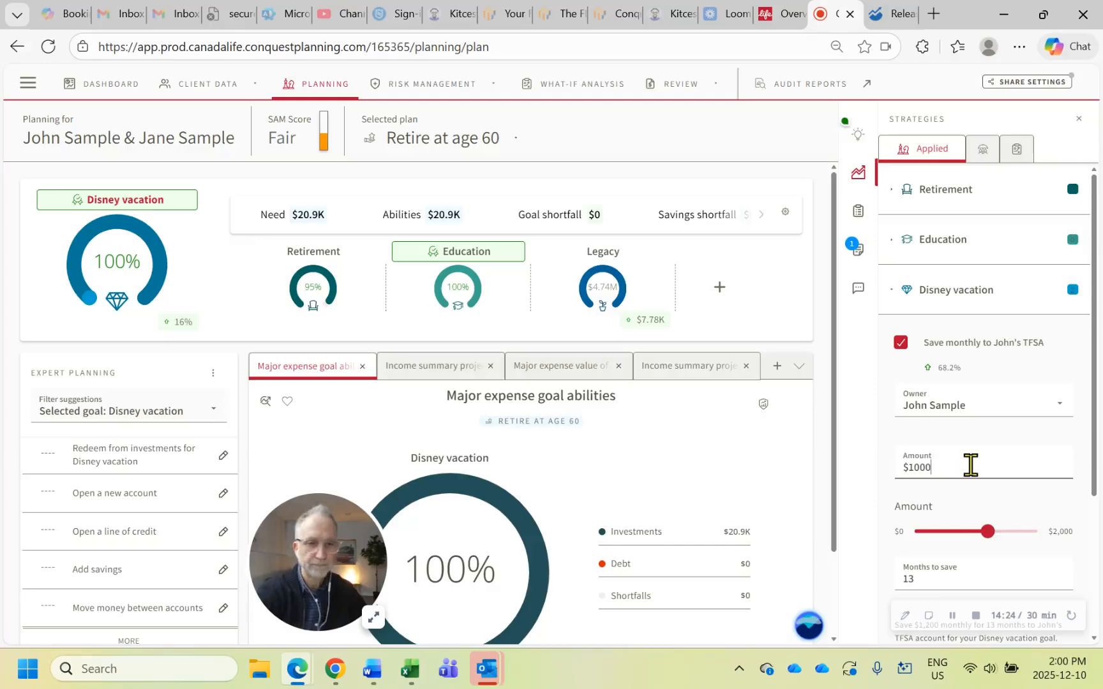
pyautogui.press('Return')
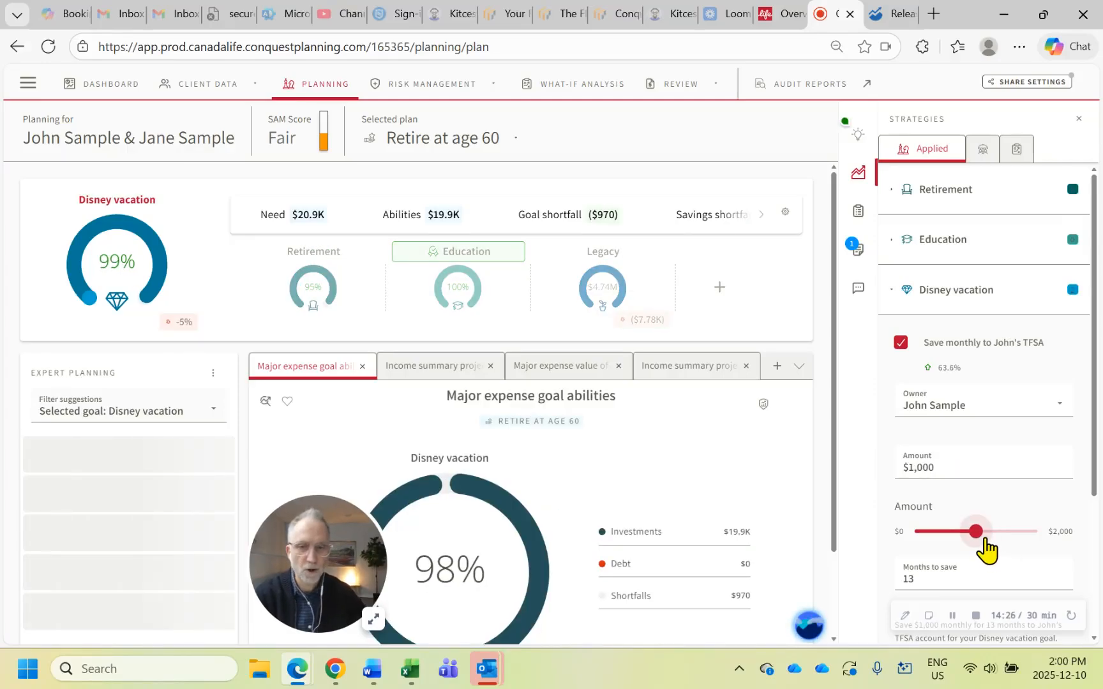
pyautogui.moveTo(982, 538); pyautogui.dragTo(984, 537)
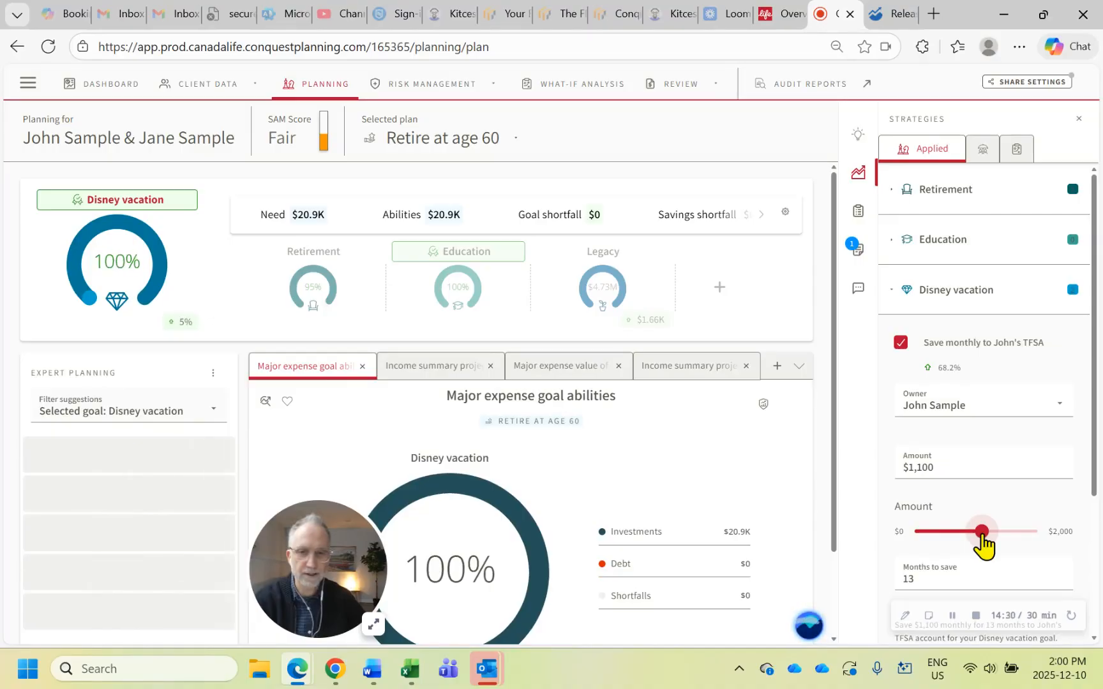
pyautogui.click(1000, 343)
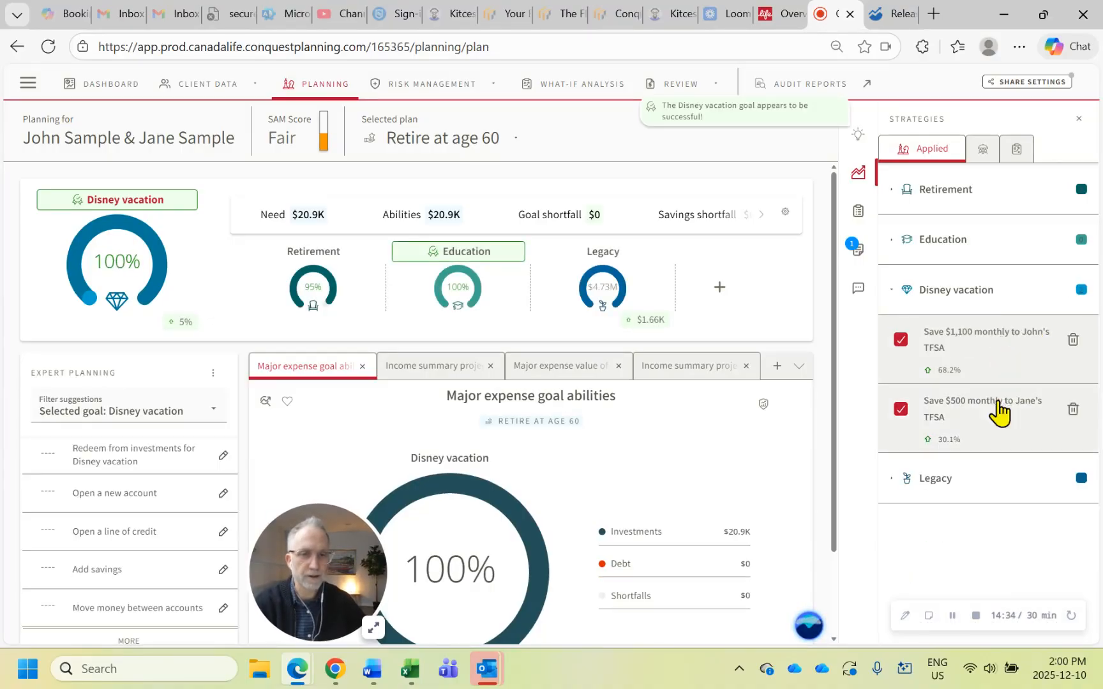
# Reopen the first client's monthly TFSA savings strategy and read its months to save and summary description
pyautogui.click(984, 342)
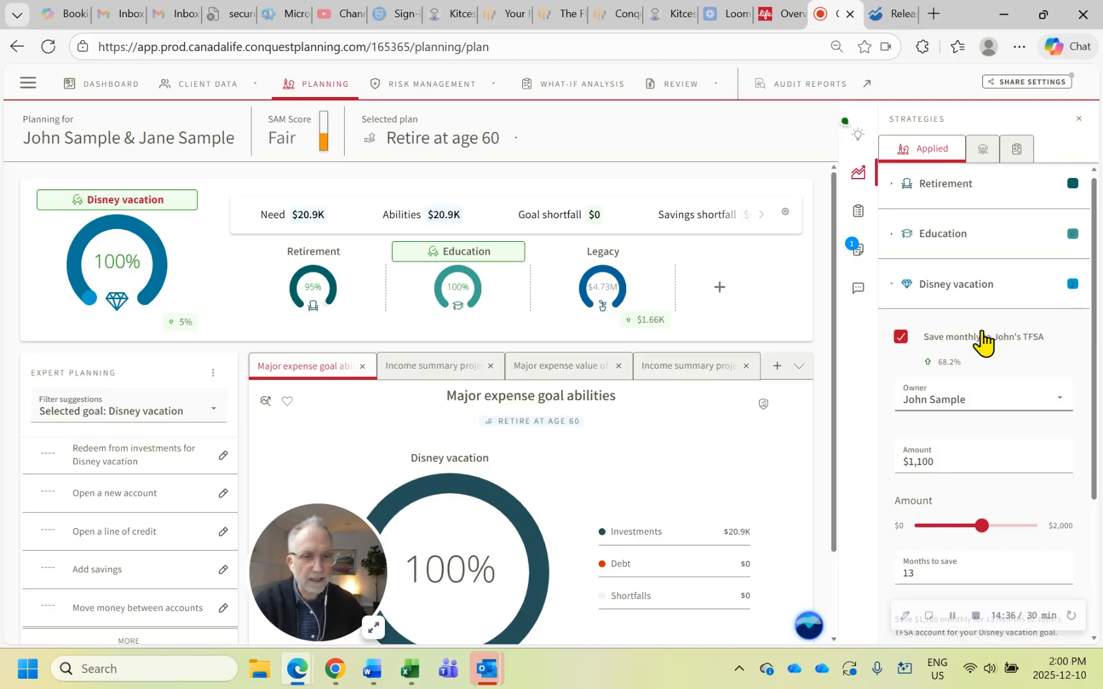
pyautogui.scroll(-2, 988, 341)
pyautogui.scroll(-2, 986, 341)
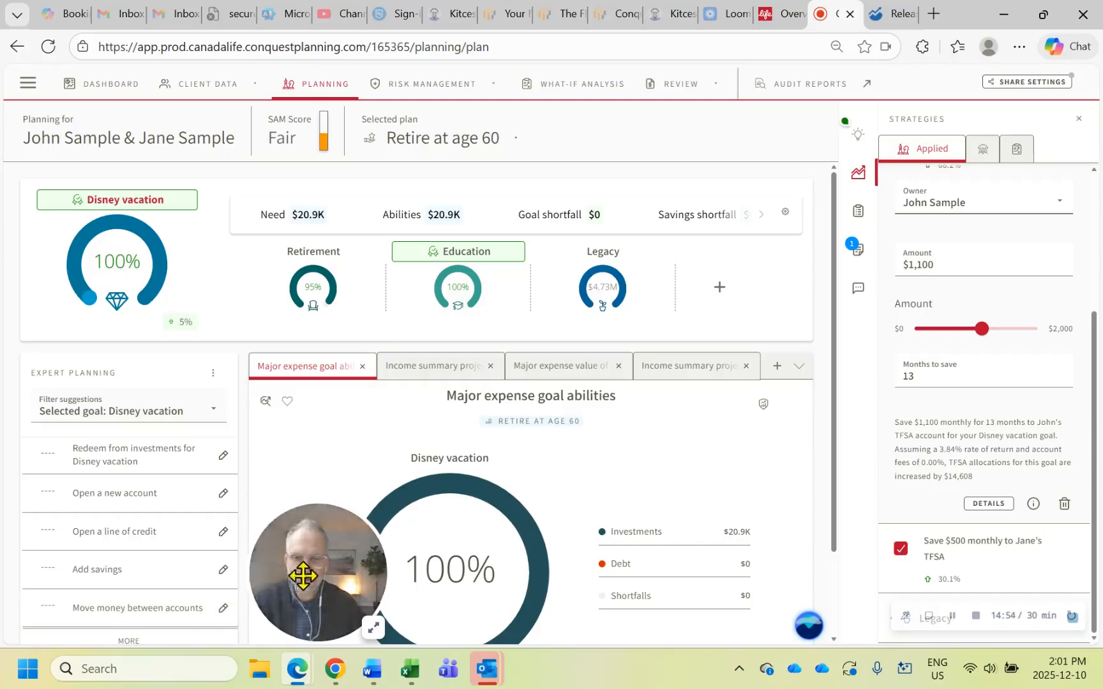
# Check the end of the release notes for the TFSA strategy examples and return to the client plan
pyautogui.moveTo(293, 573); pyautogui.dragTo(72, 542)
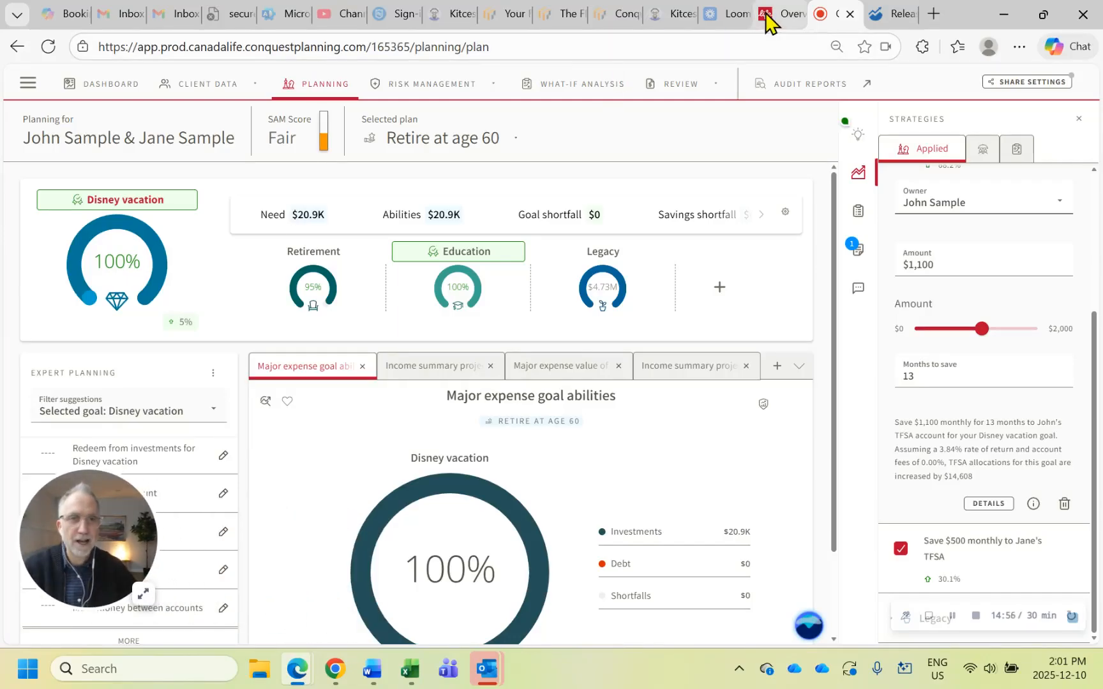
pyautogui.click(878, 19)
pyautogui.scroll(-4, 775, 246)
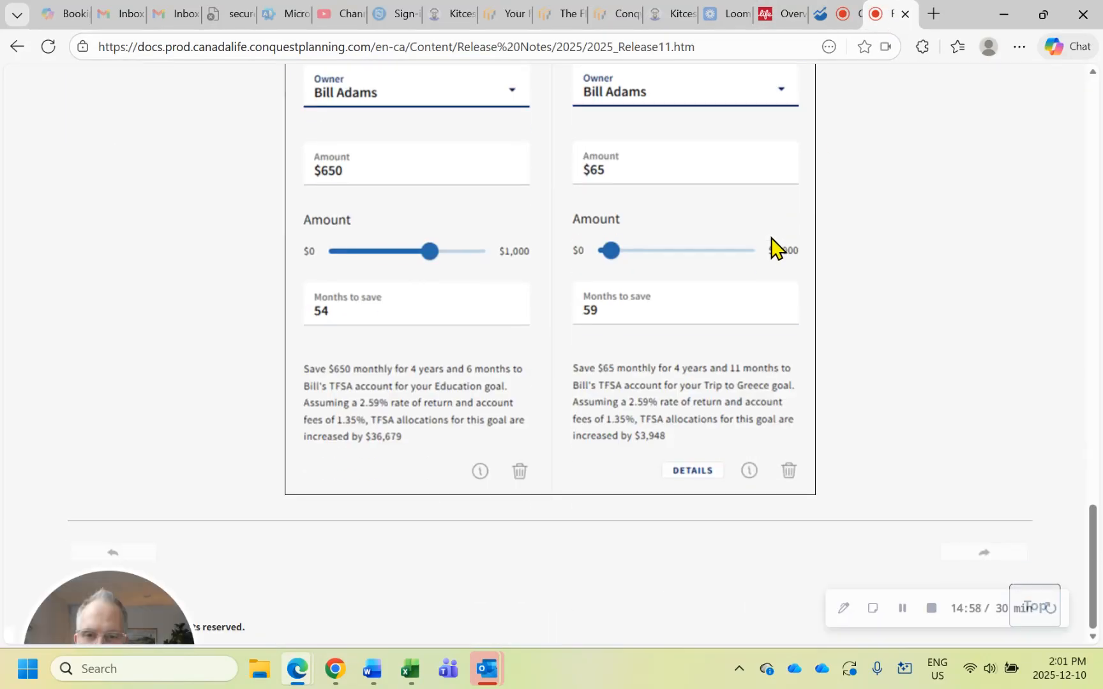
pyautogui.scroll(5, 776, 246)
pyautogui.click(838, 15)
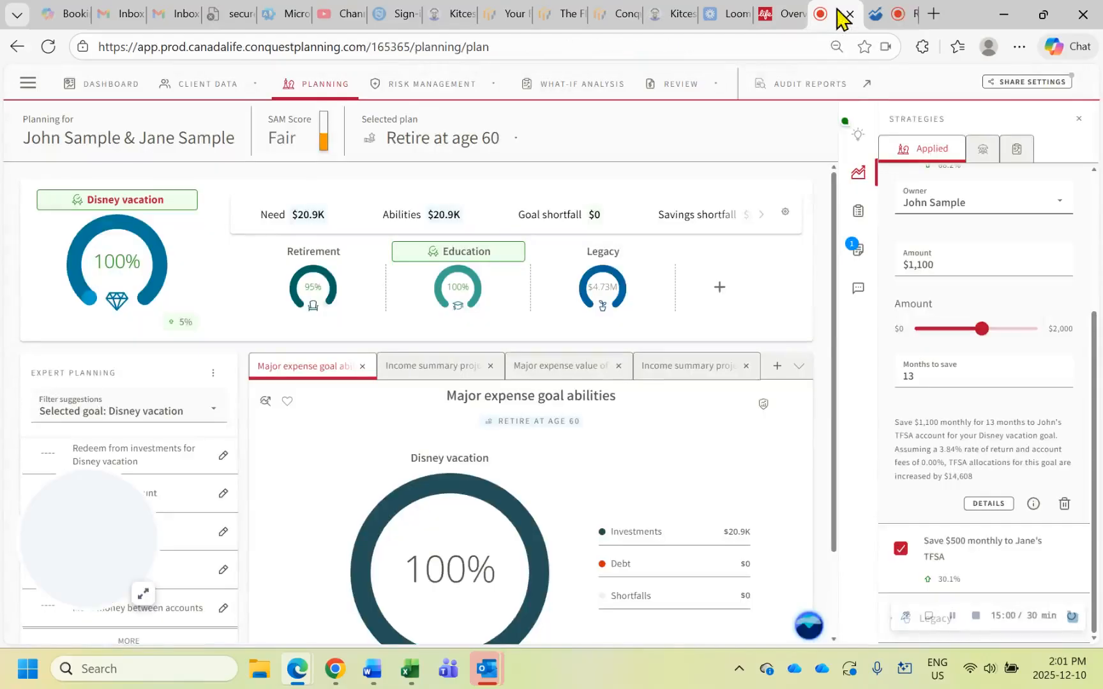